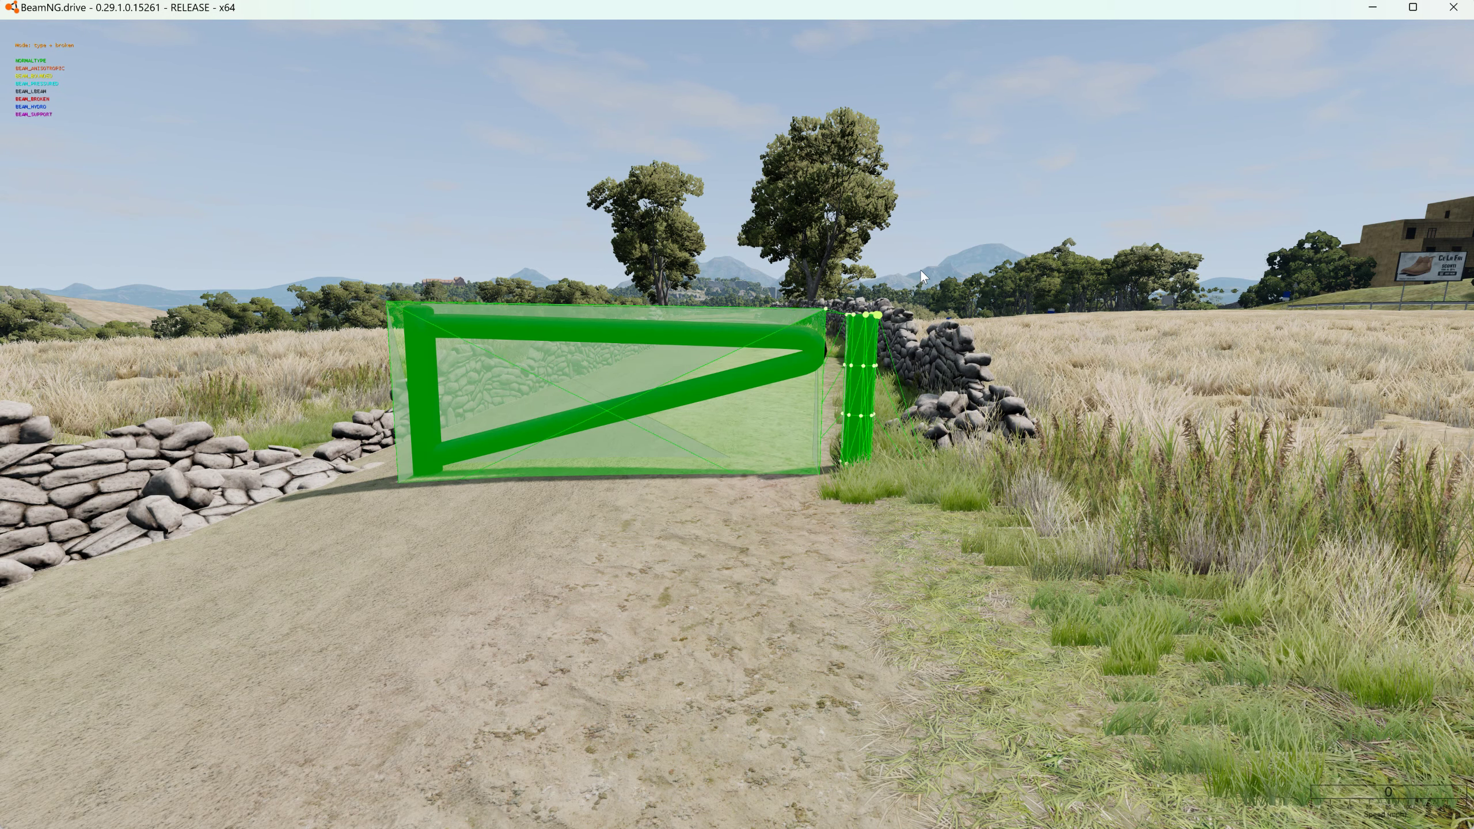
Pull sideways on the top of the gate's latch post with the node grabber to test how firmly it holds.
mouse_move(915, 270)
right_down()
mouse_move(963, 229)
mouse_move(1030, 119)
mouse_move(936, 168)
mouse_move(909, 273)
right_up()
key(w)
key(s)
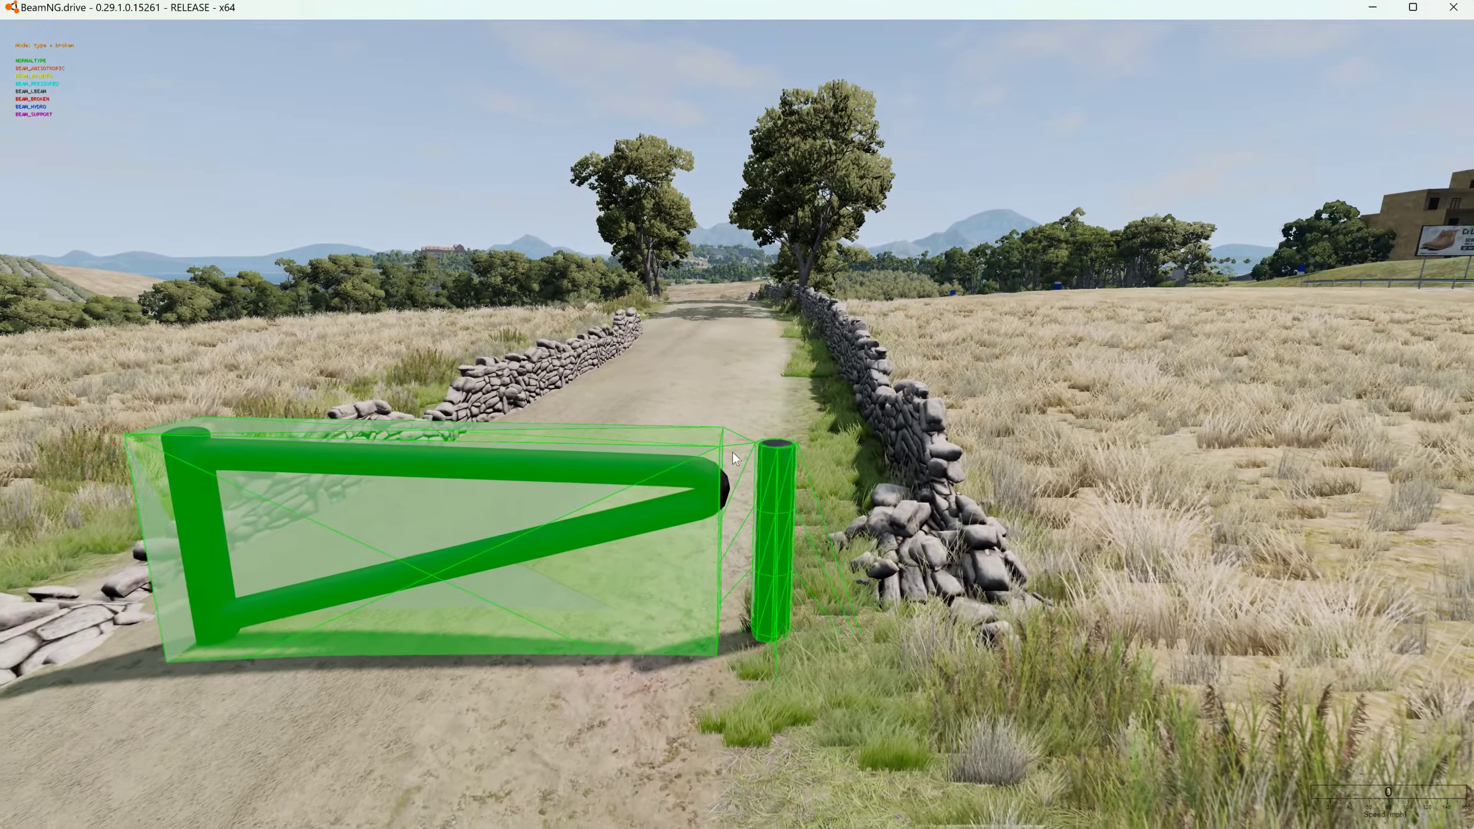
ctrl+drag(719, 447, 575, 621)
key(s)
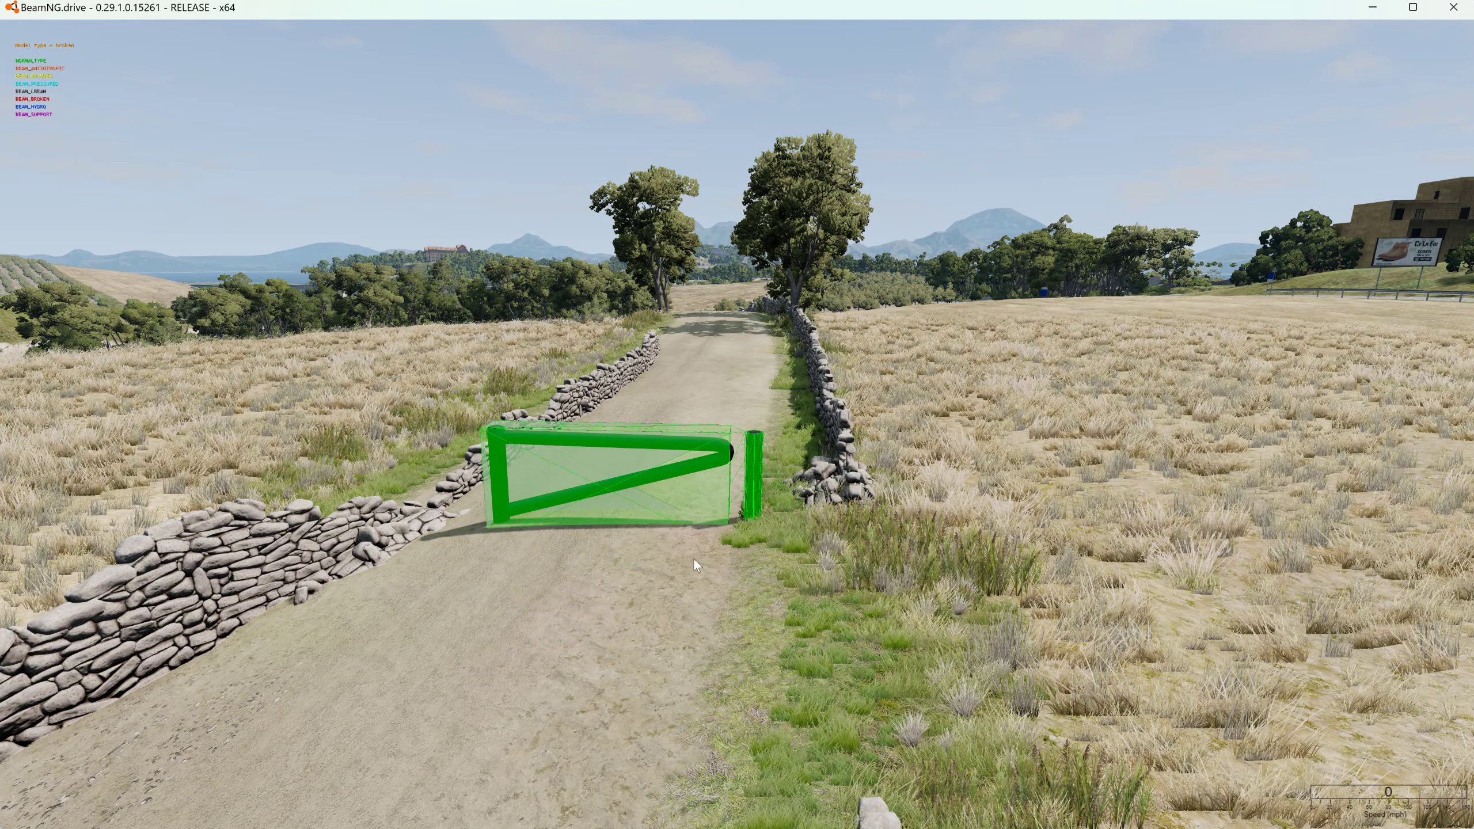
drag(764, 433, 913, 470)
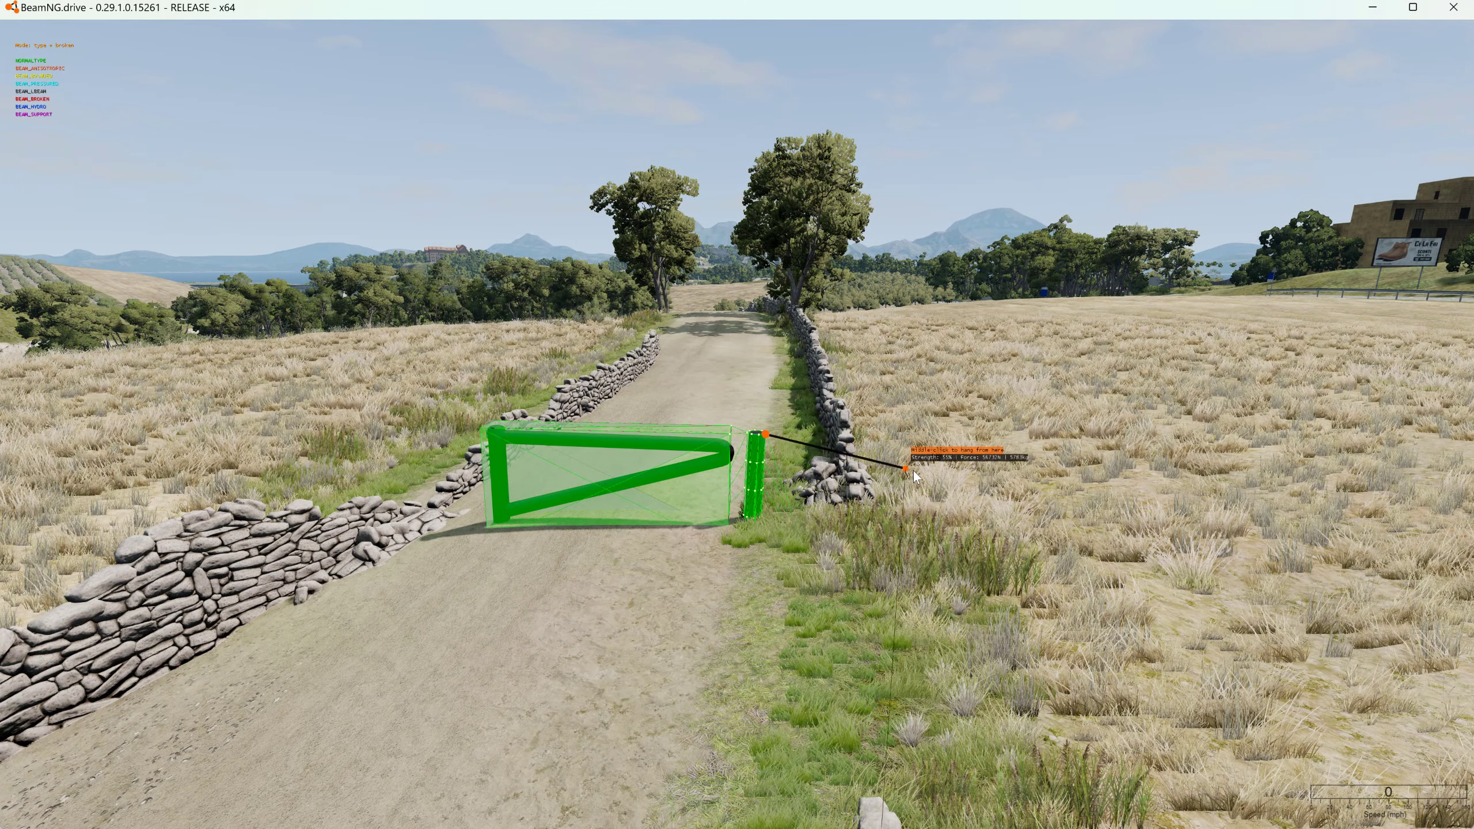
drag(1320, 626, 411, 377)
Switch to NodeBEAM Editor and review the Holds_Pole beams between the gate and the post in New_Gate.jbeam.
key(alt+Tab)
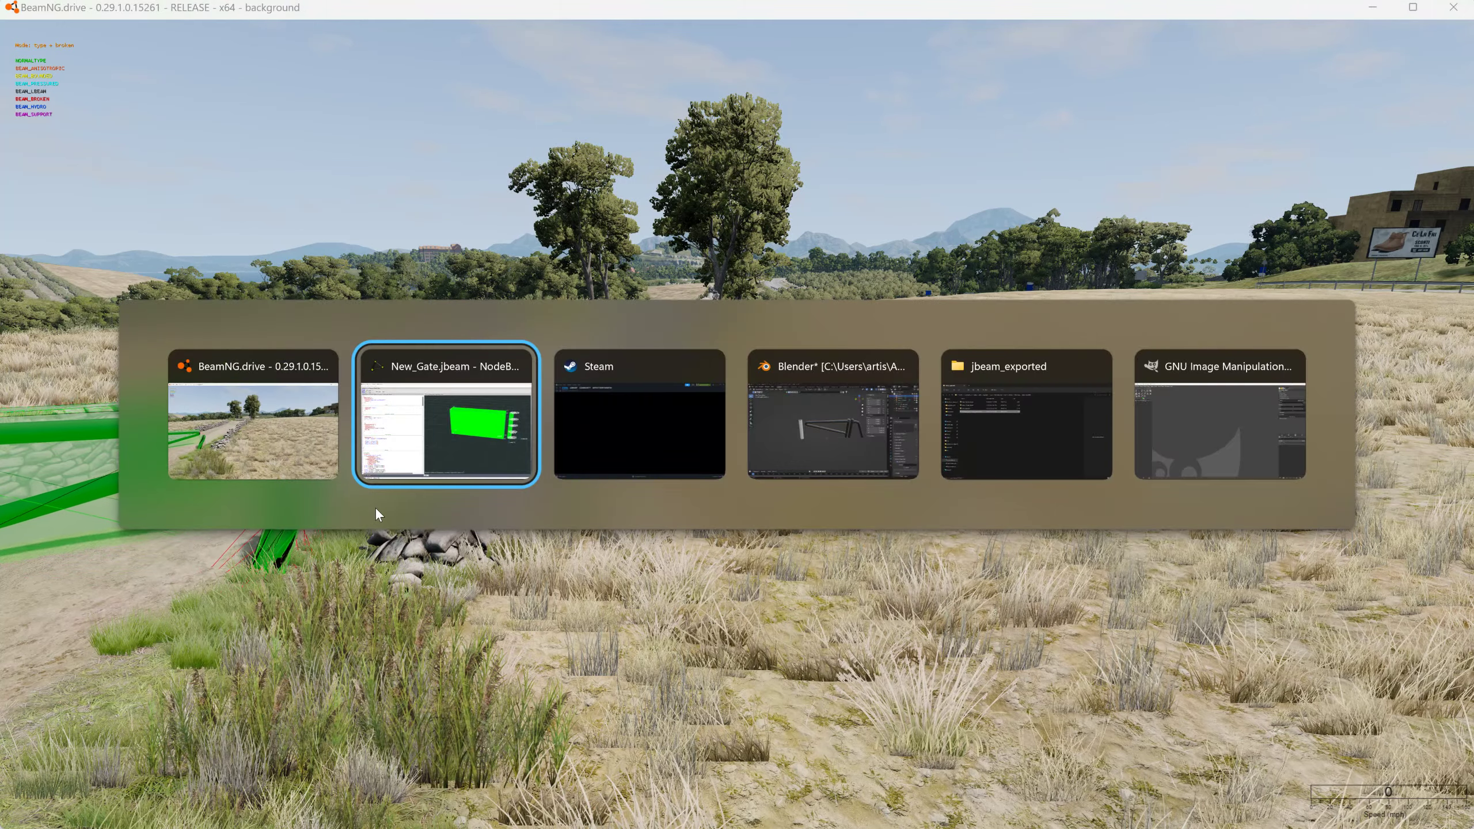
drag(533, 171, 537, 595)
drag(232, 569, 20, 365)
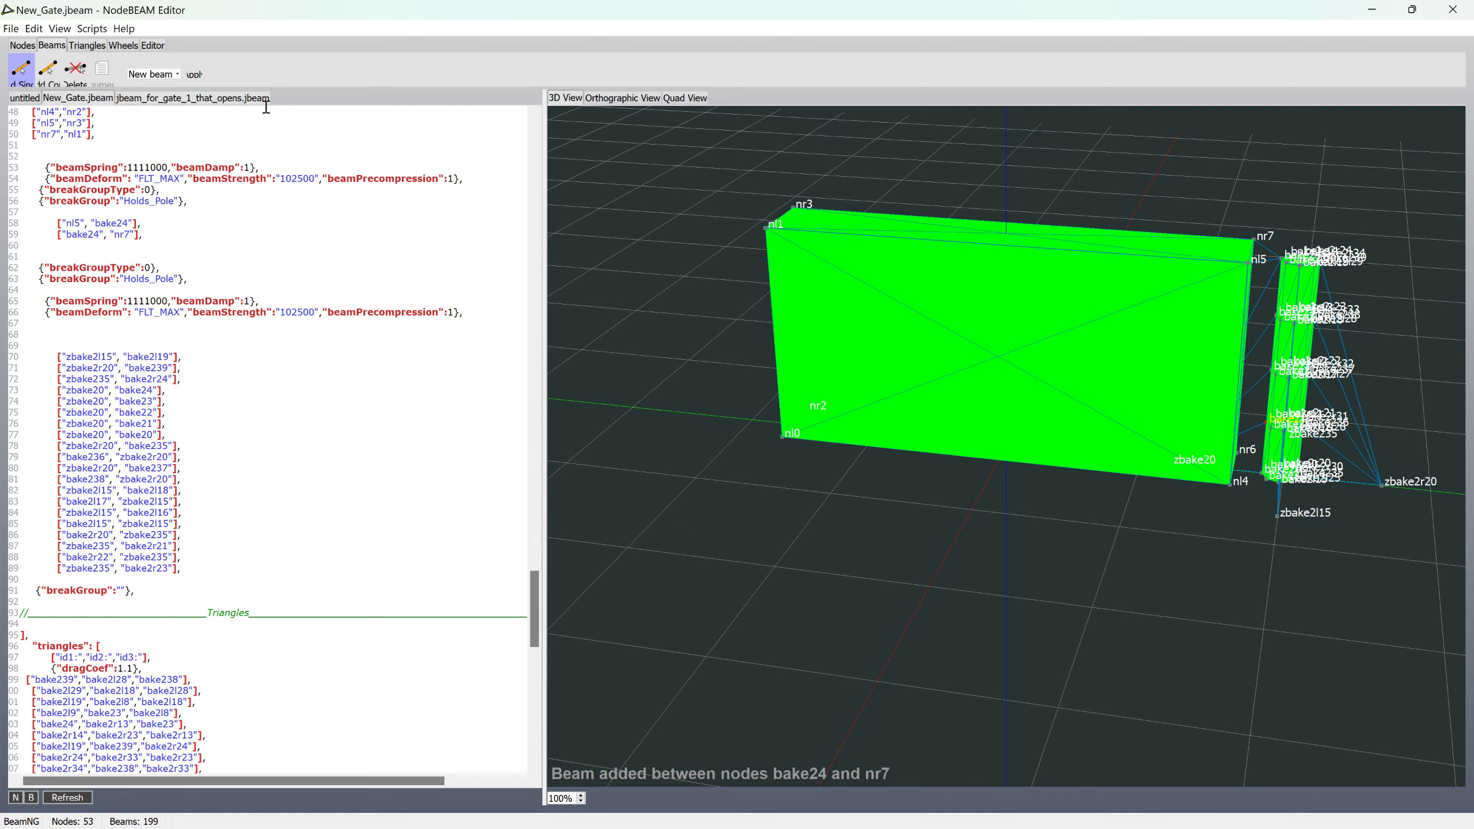
Switch back to BeamNG.drive, reset the gate, and inspect the gap between the gate and its latch post up close.
key(alt+Tab)
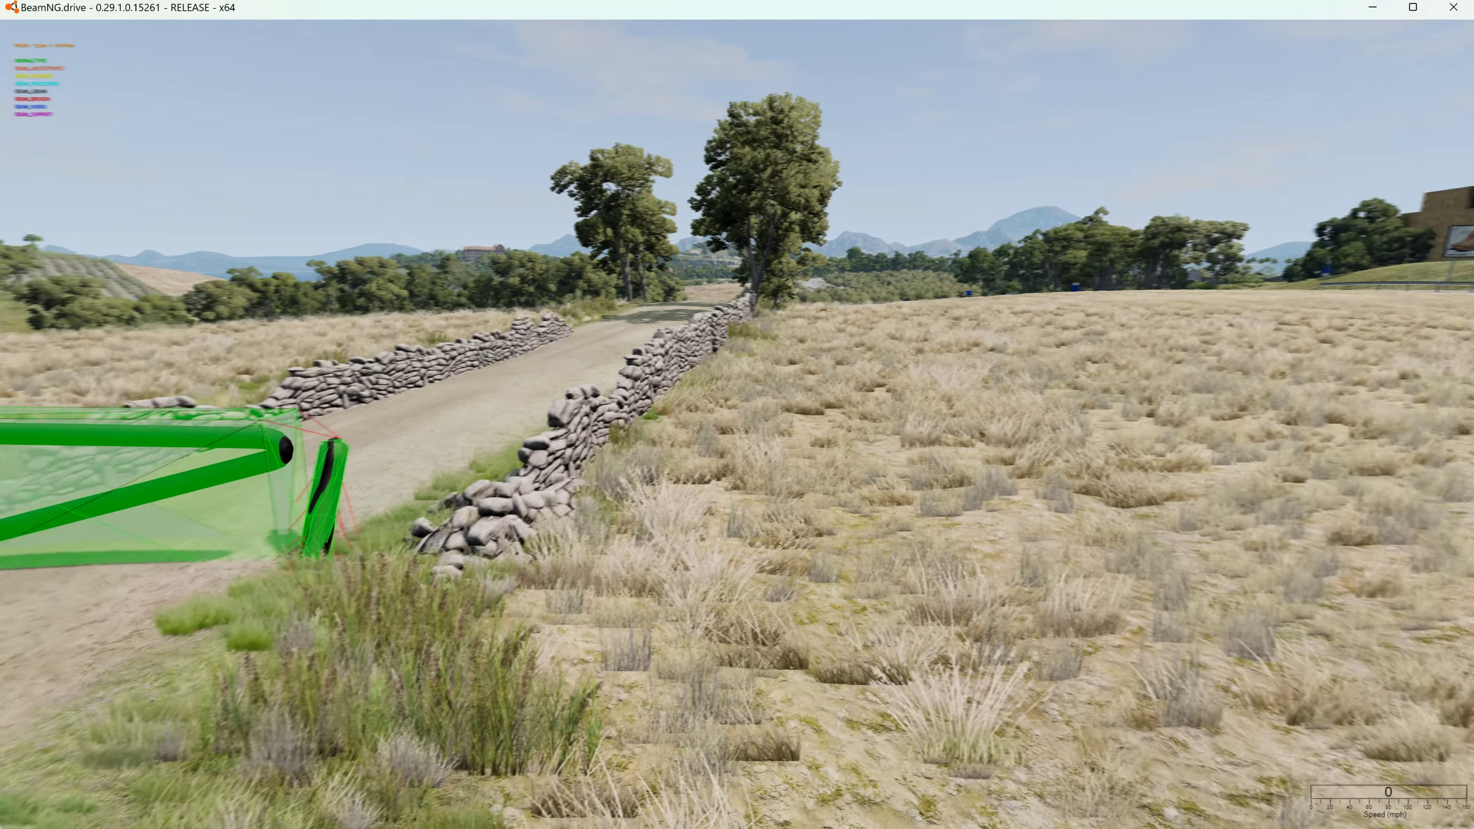
key(w)
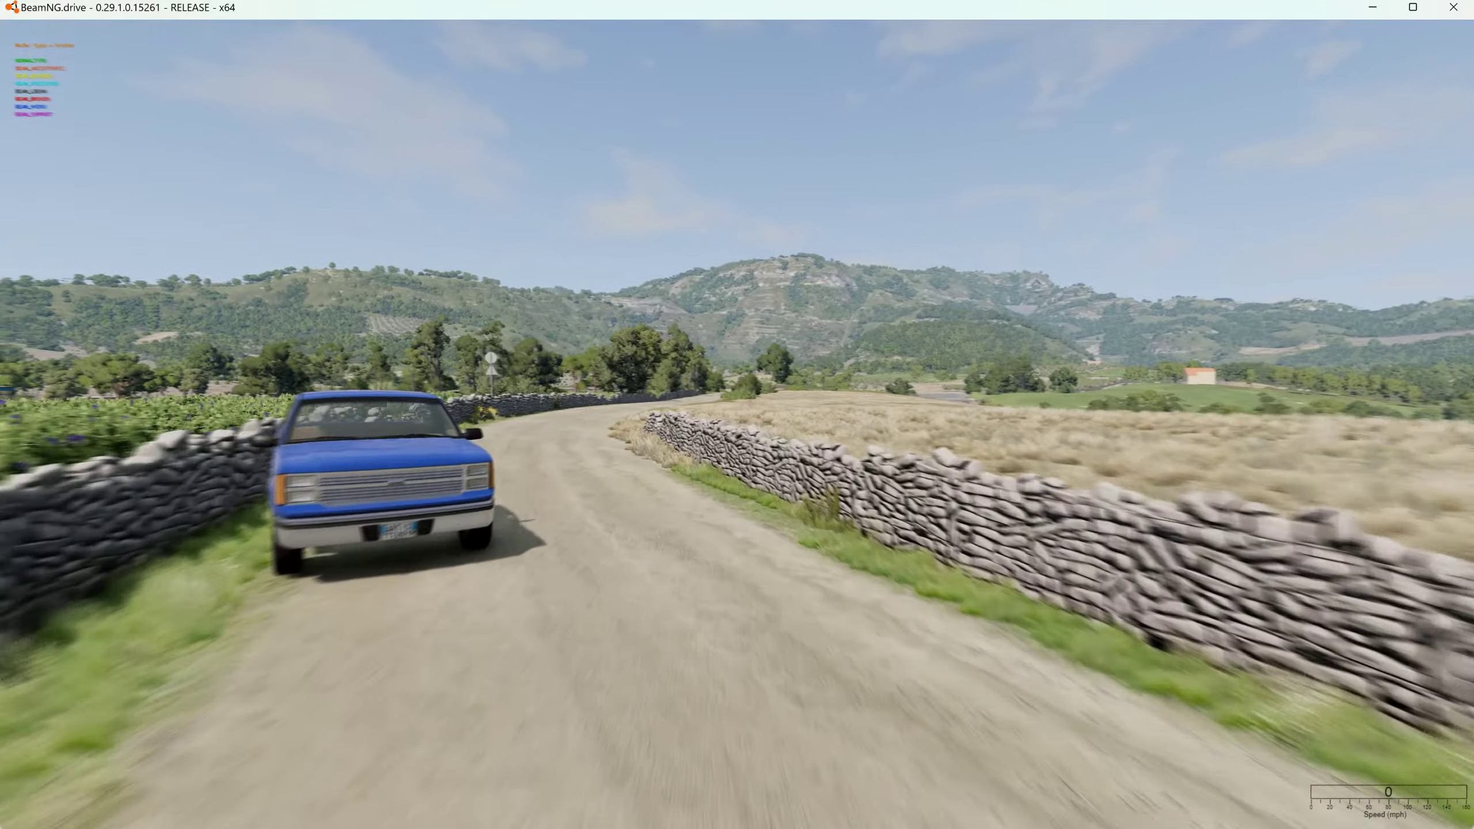
key(w)
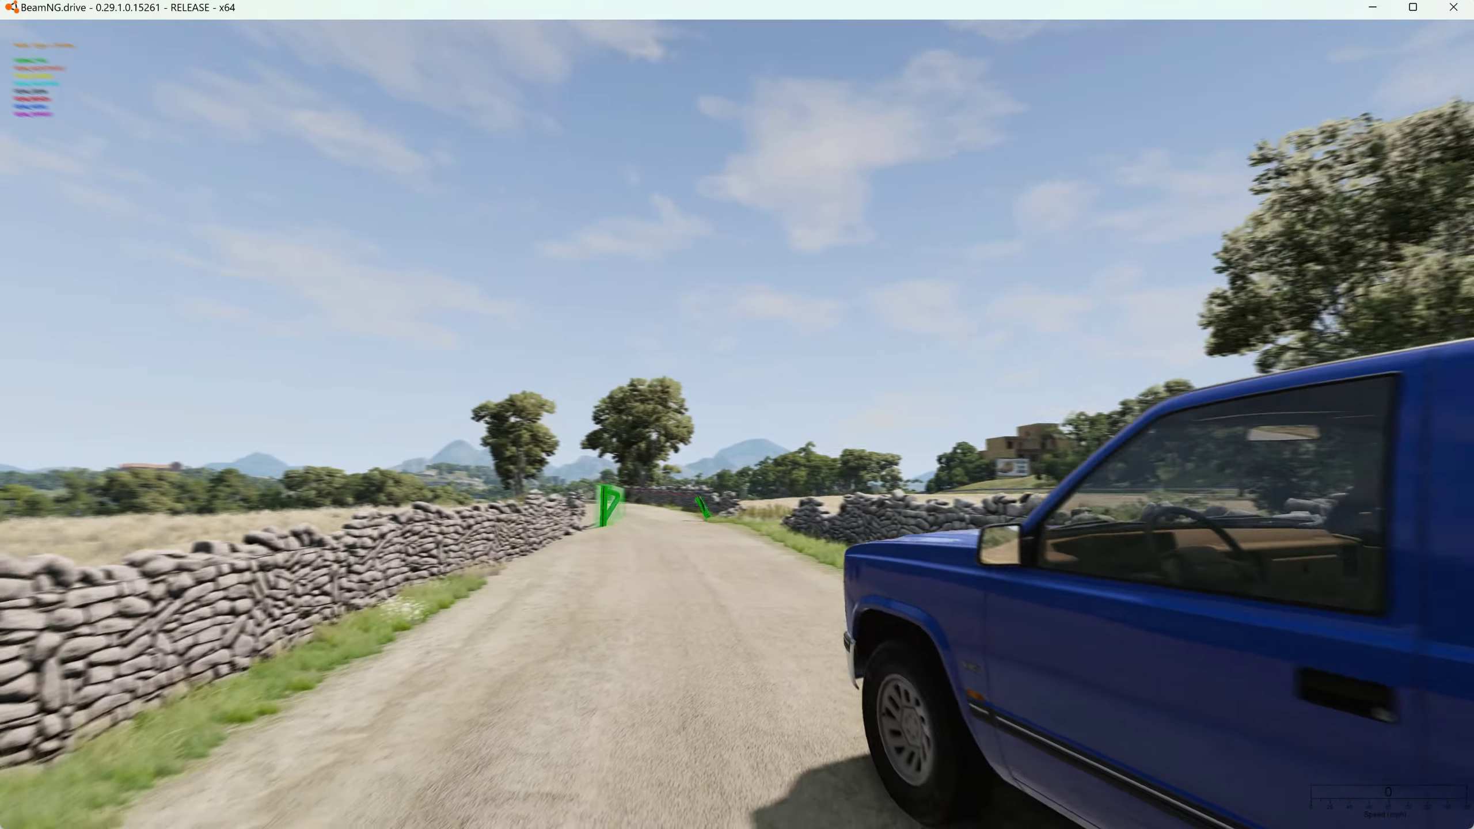
key(r)
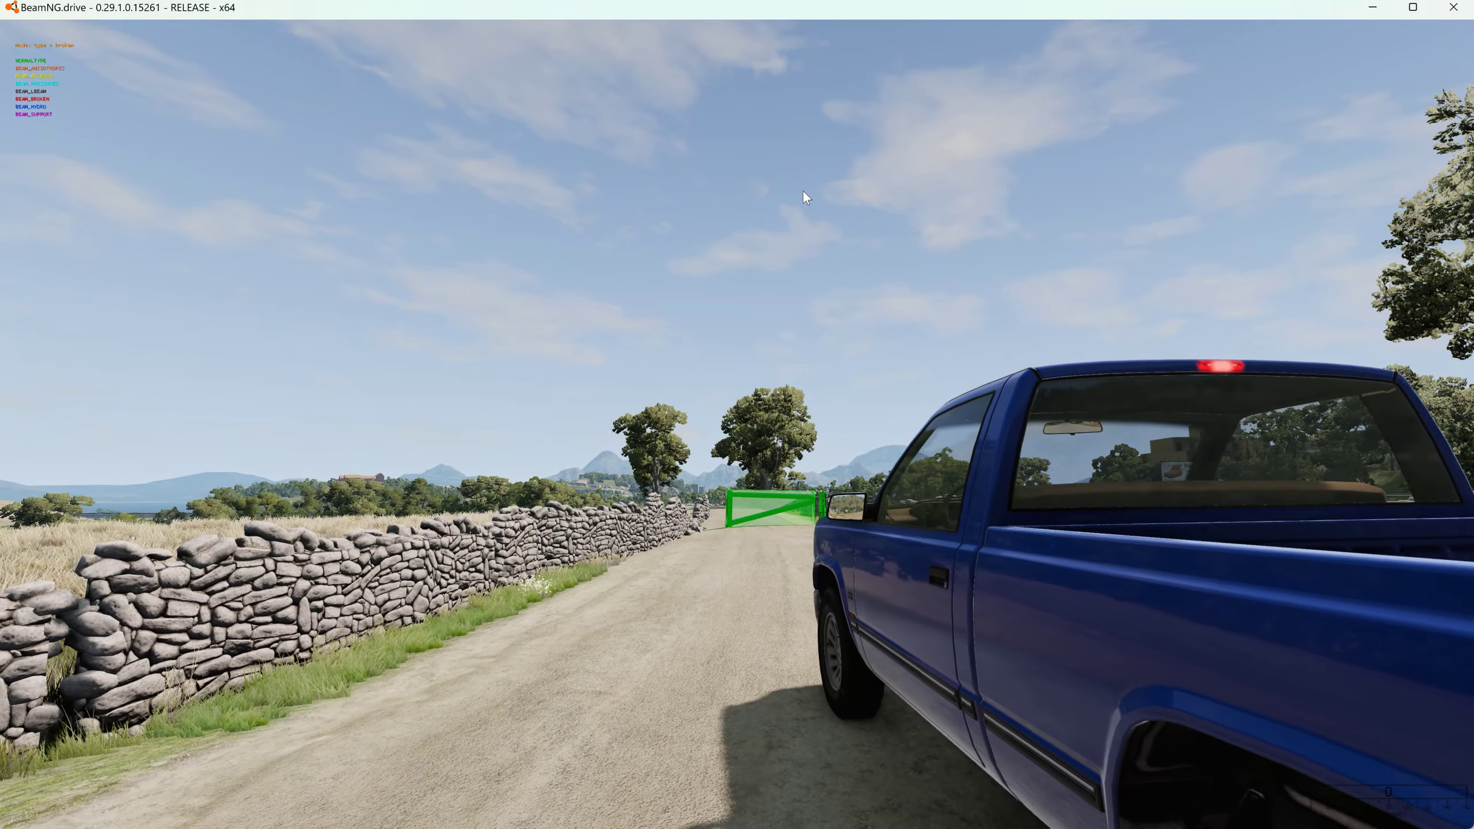
key(w)
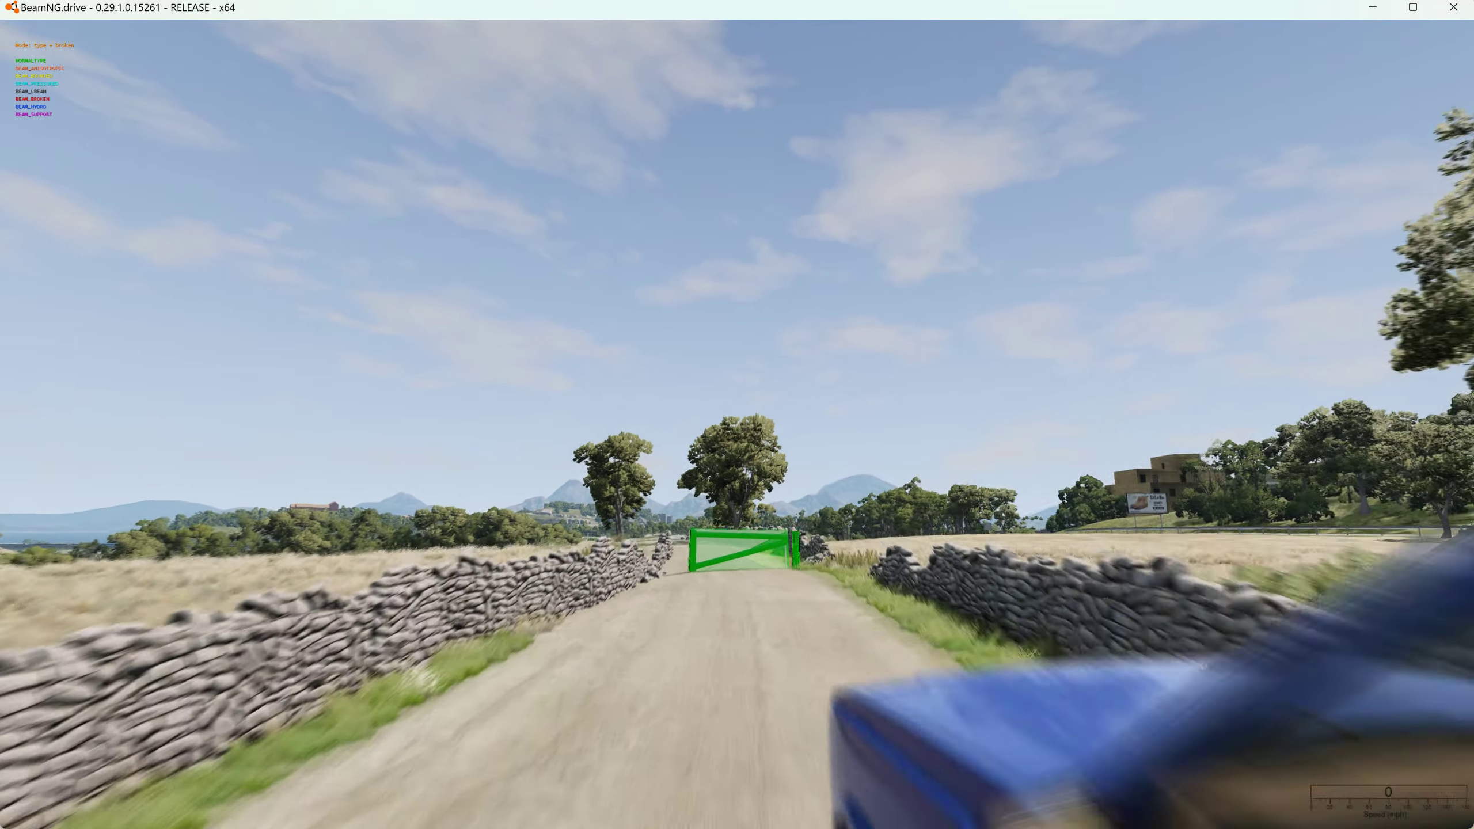
key(w)
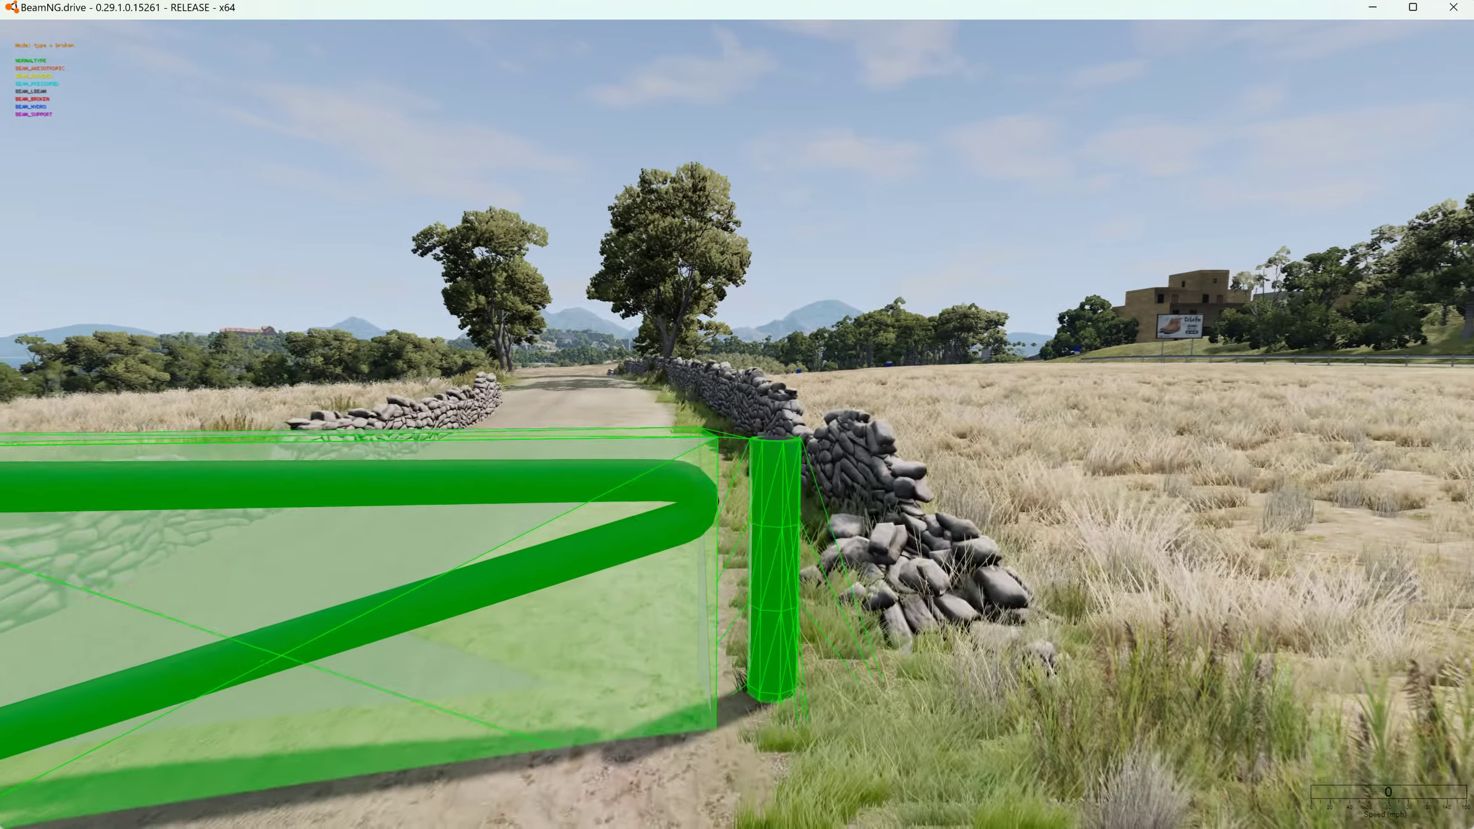
key(w)
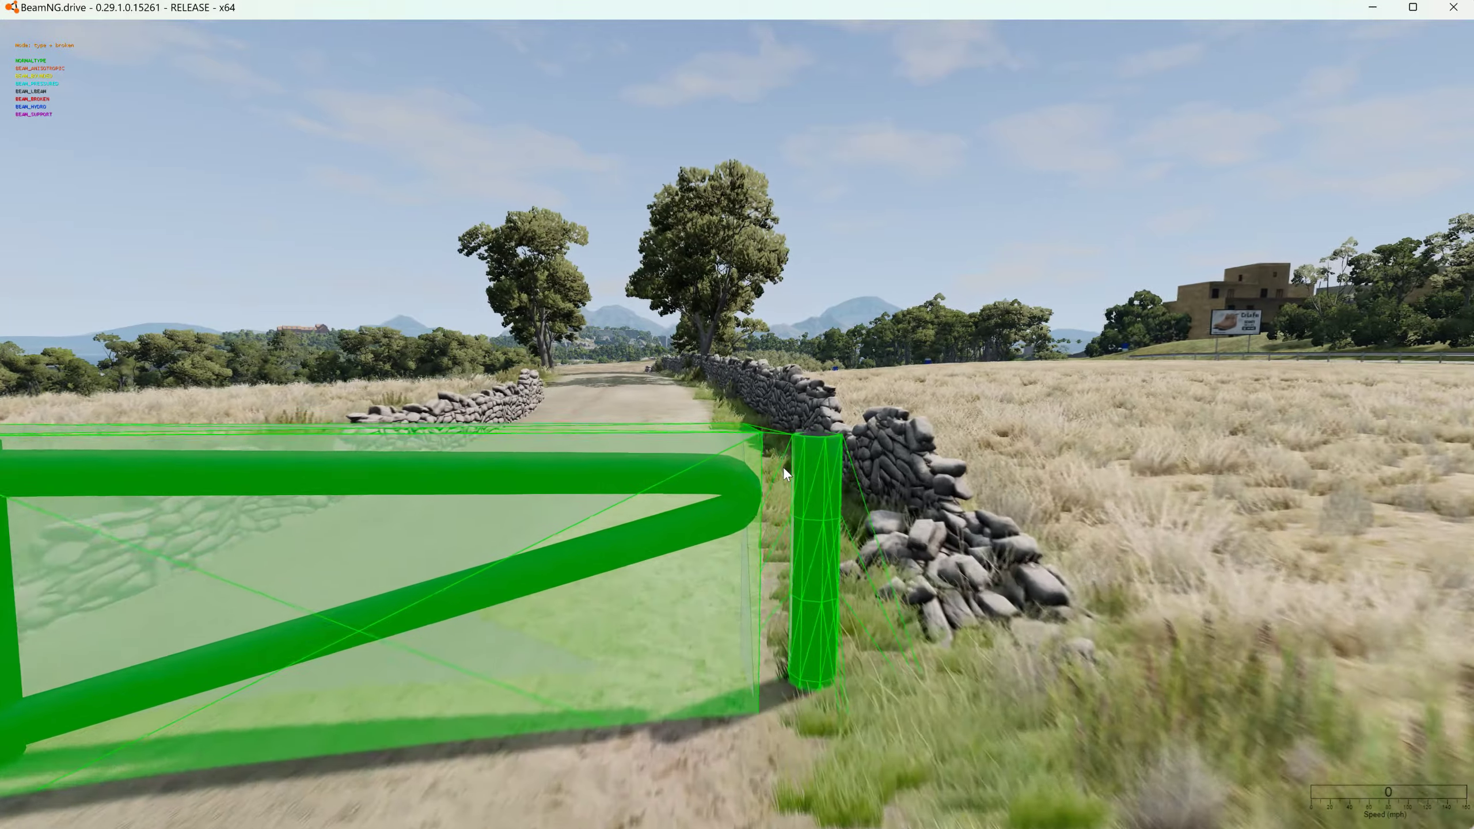
key(s)
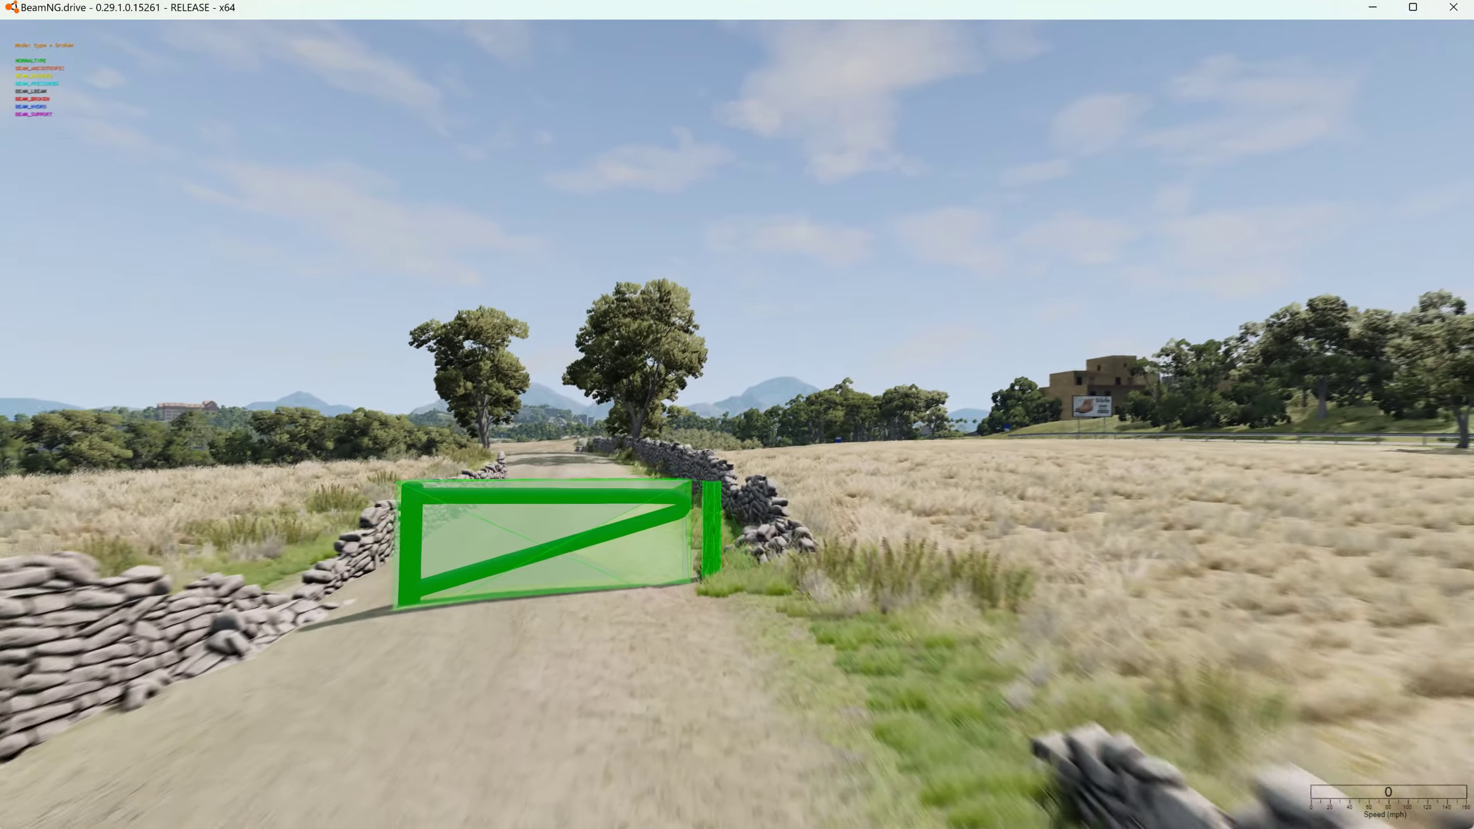
key(s)
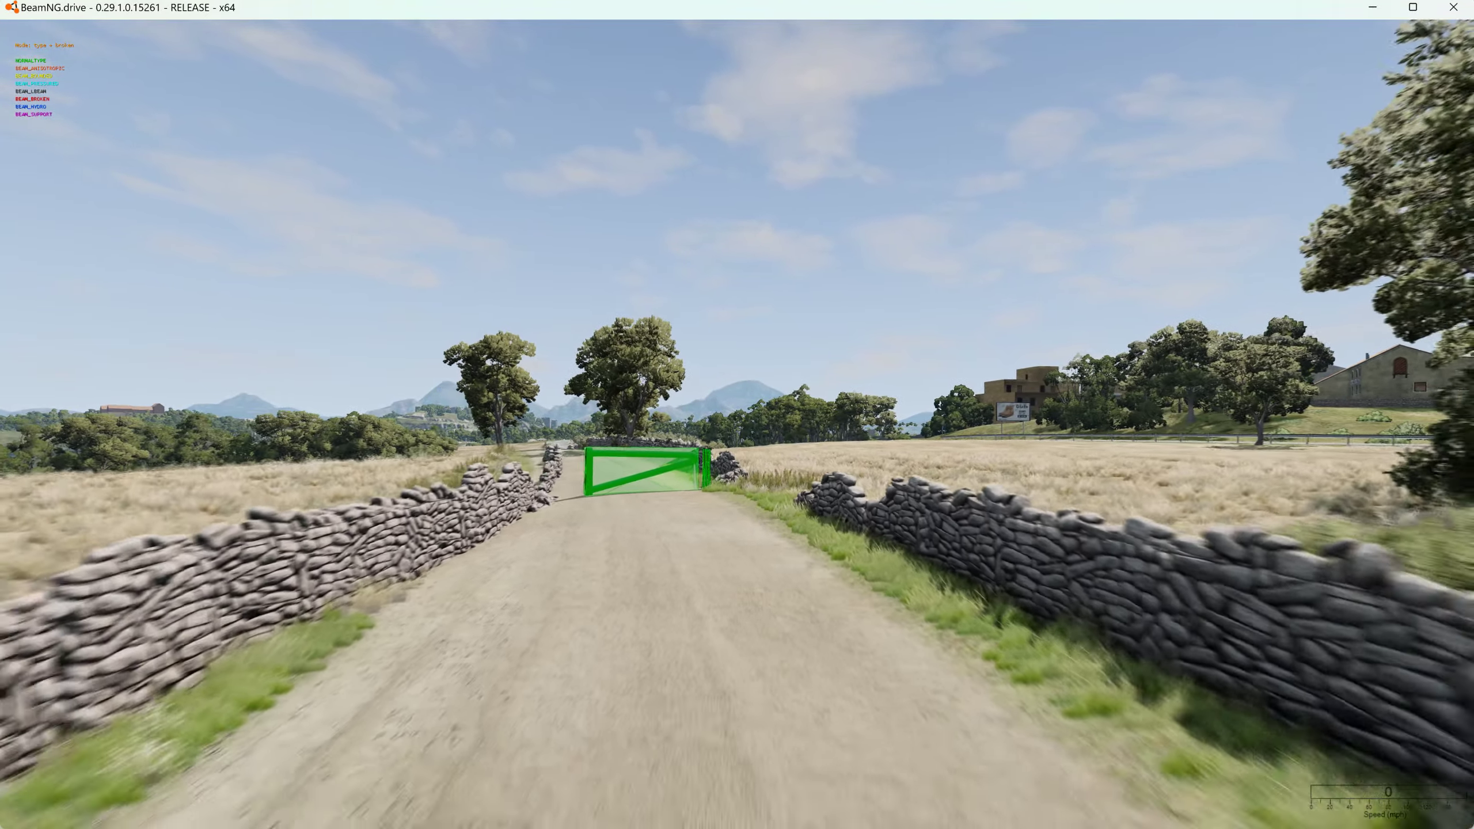
key(s)
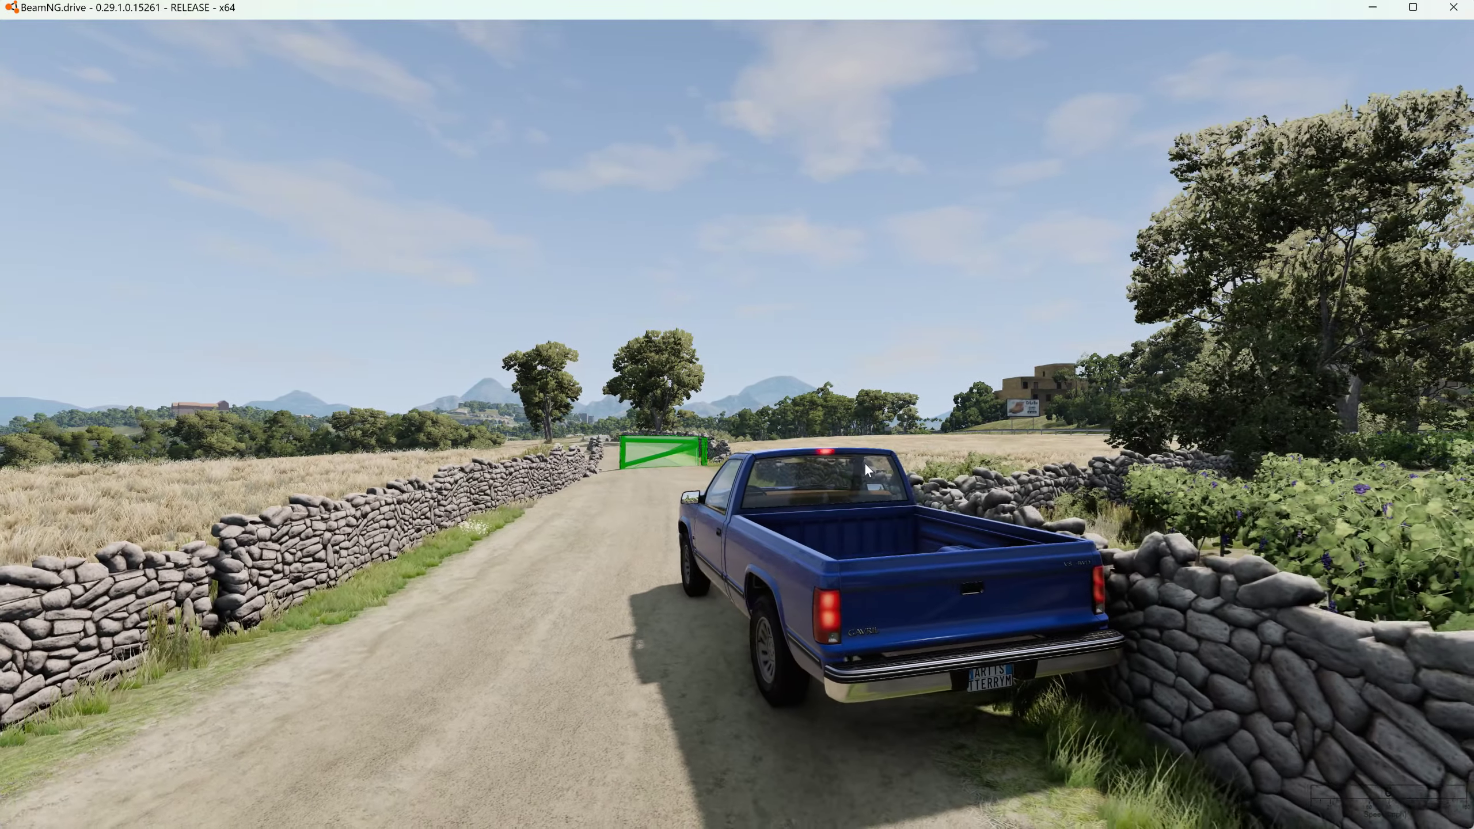
Turn off the beam visualization and the collision triangle debug in the vehicle debug settings.
key(ctrl+b)
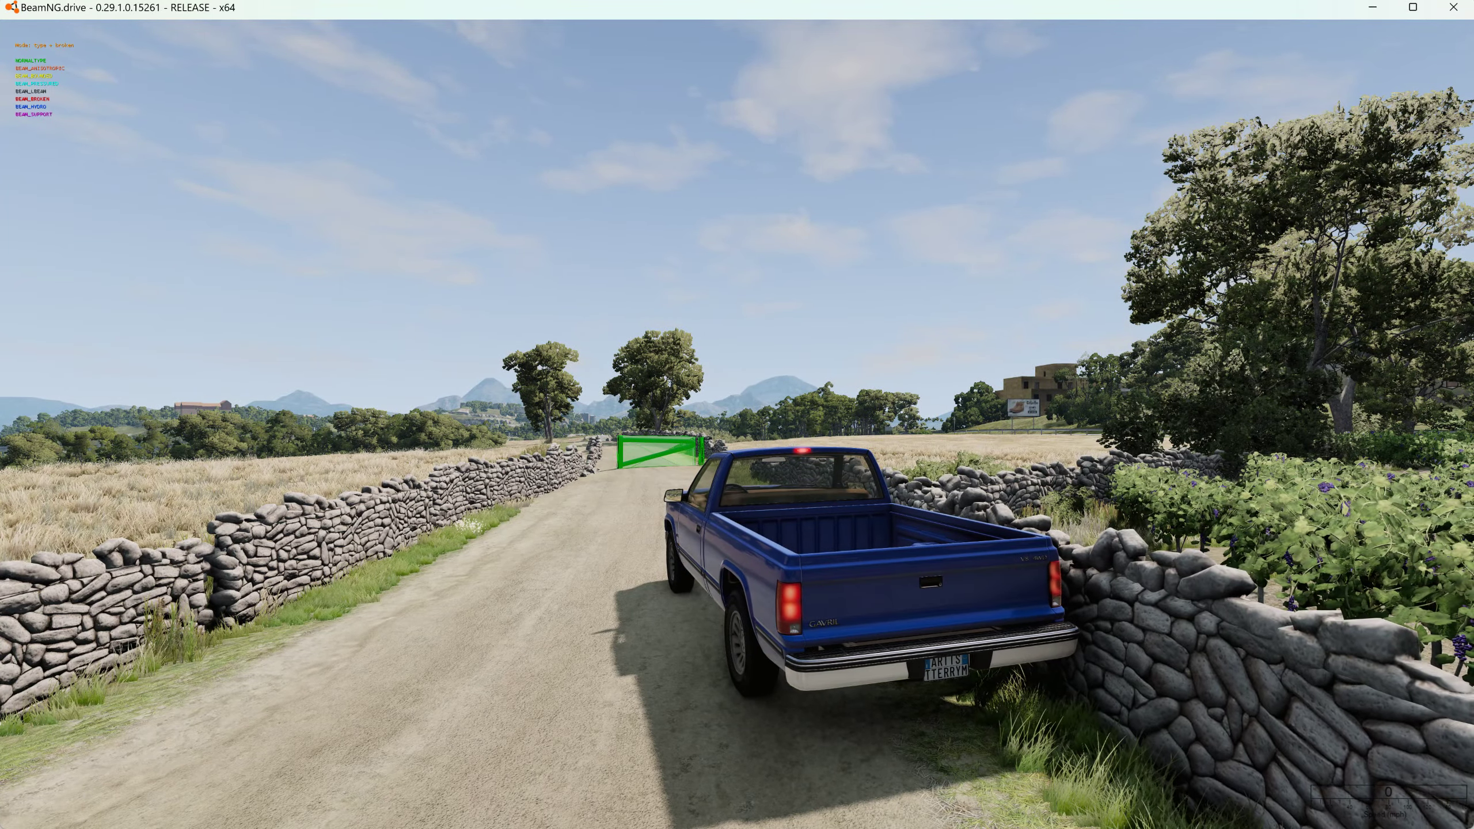
key(e)
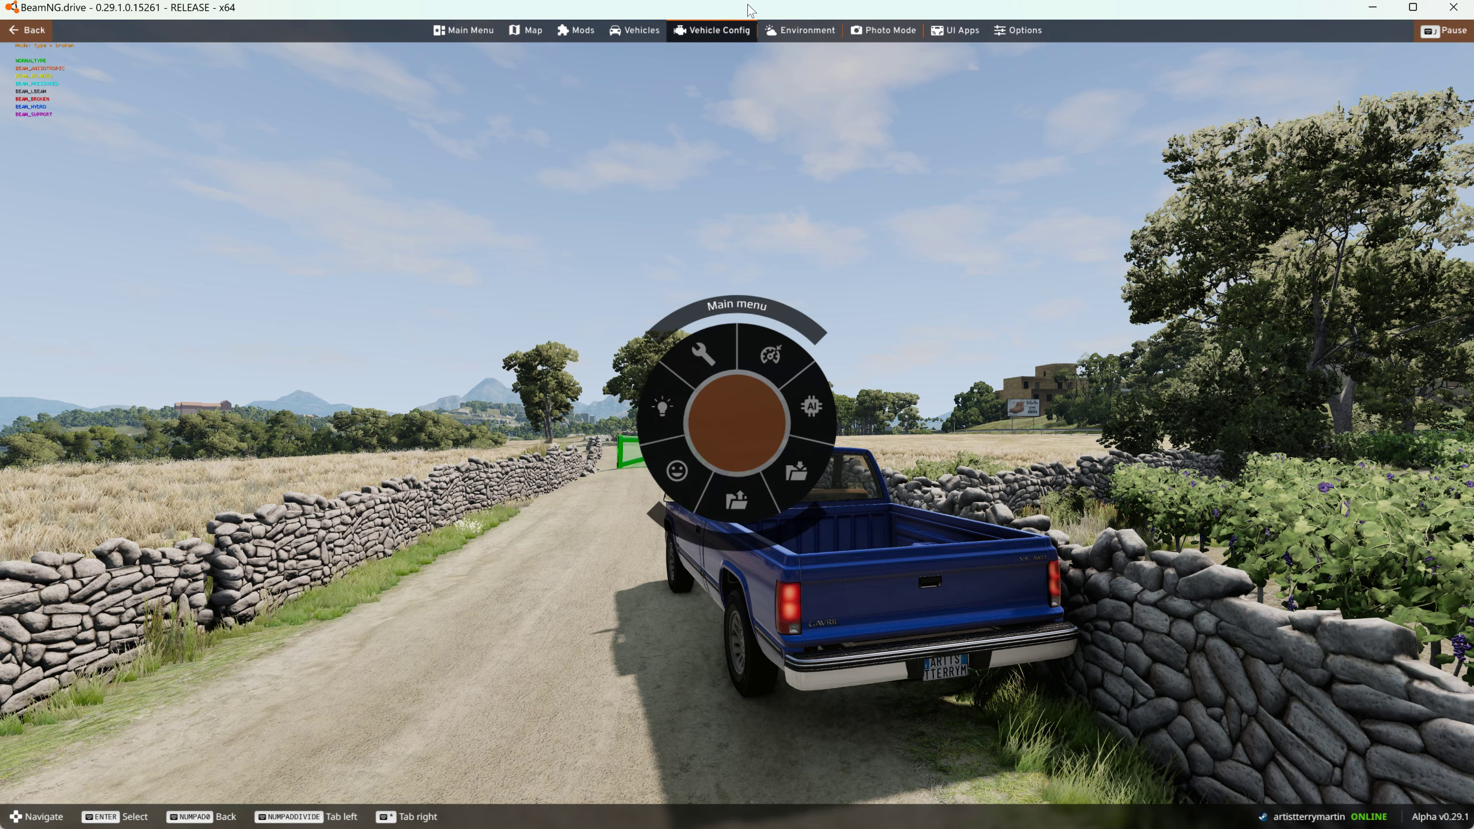
click(719, 32)
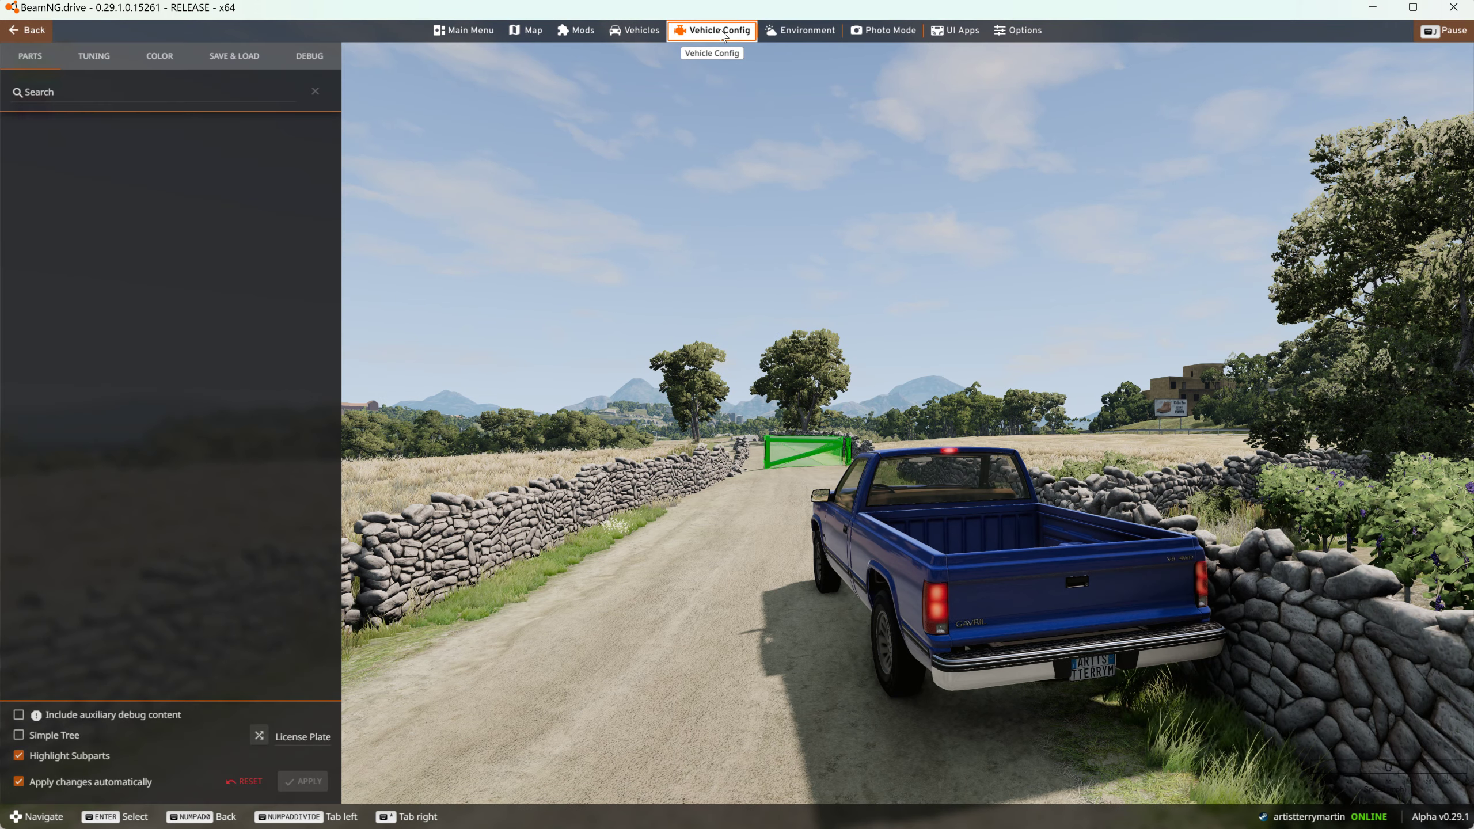
click(321, 63)
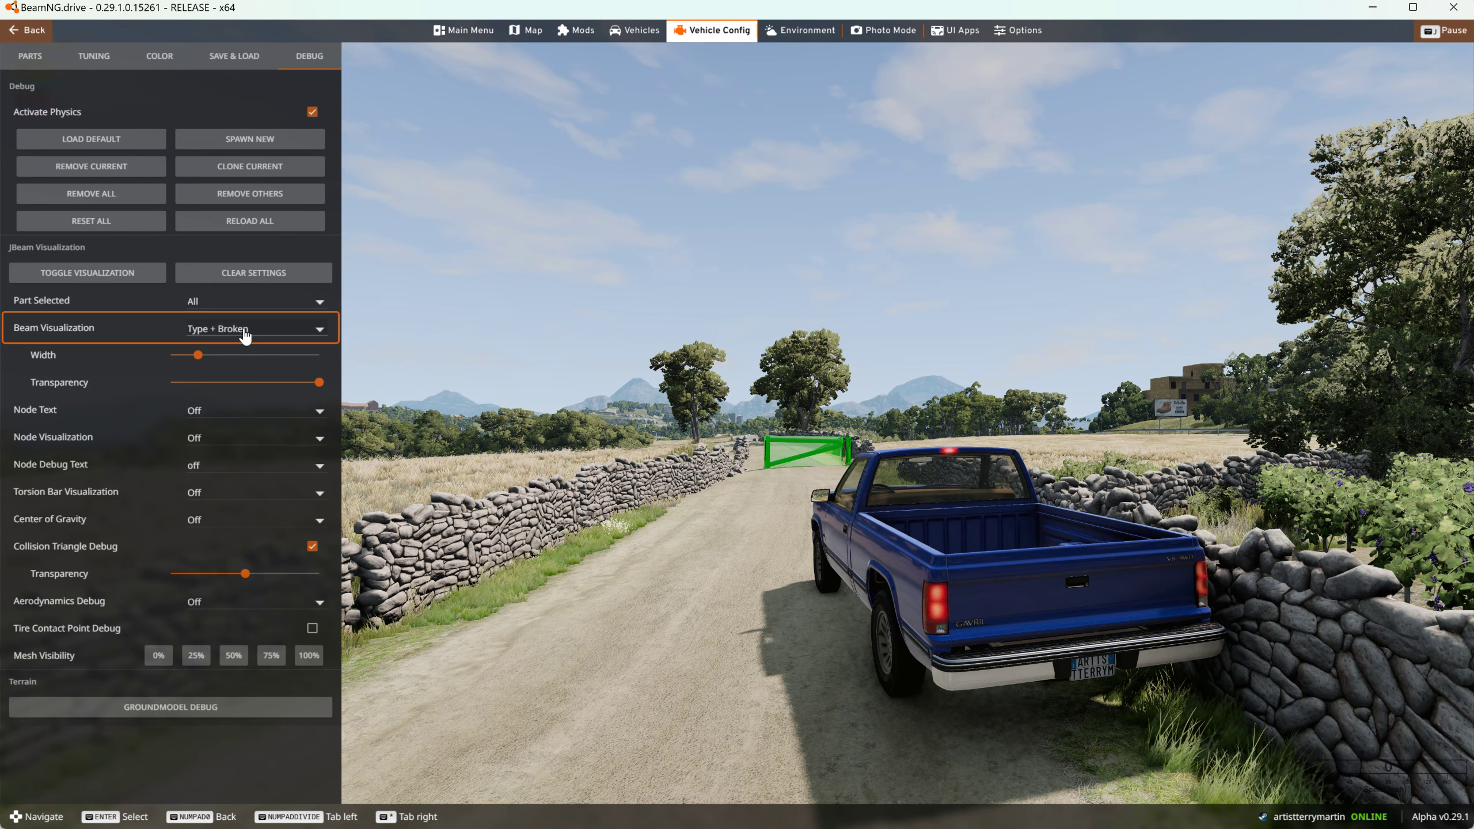
click(246, 336)
click(201, 253)
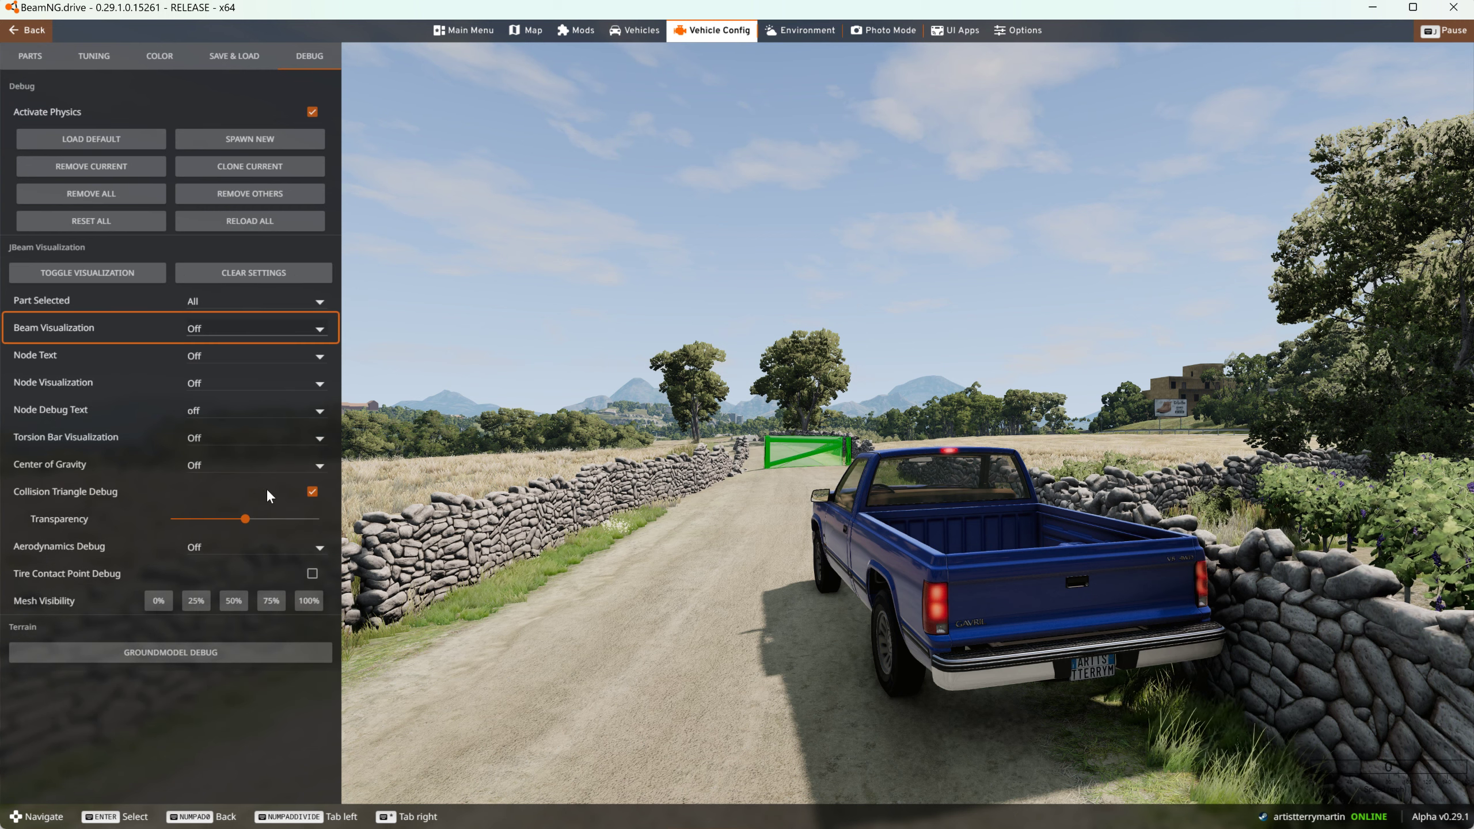
key(Escape)
key(Escape)
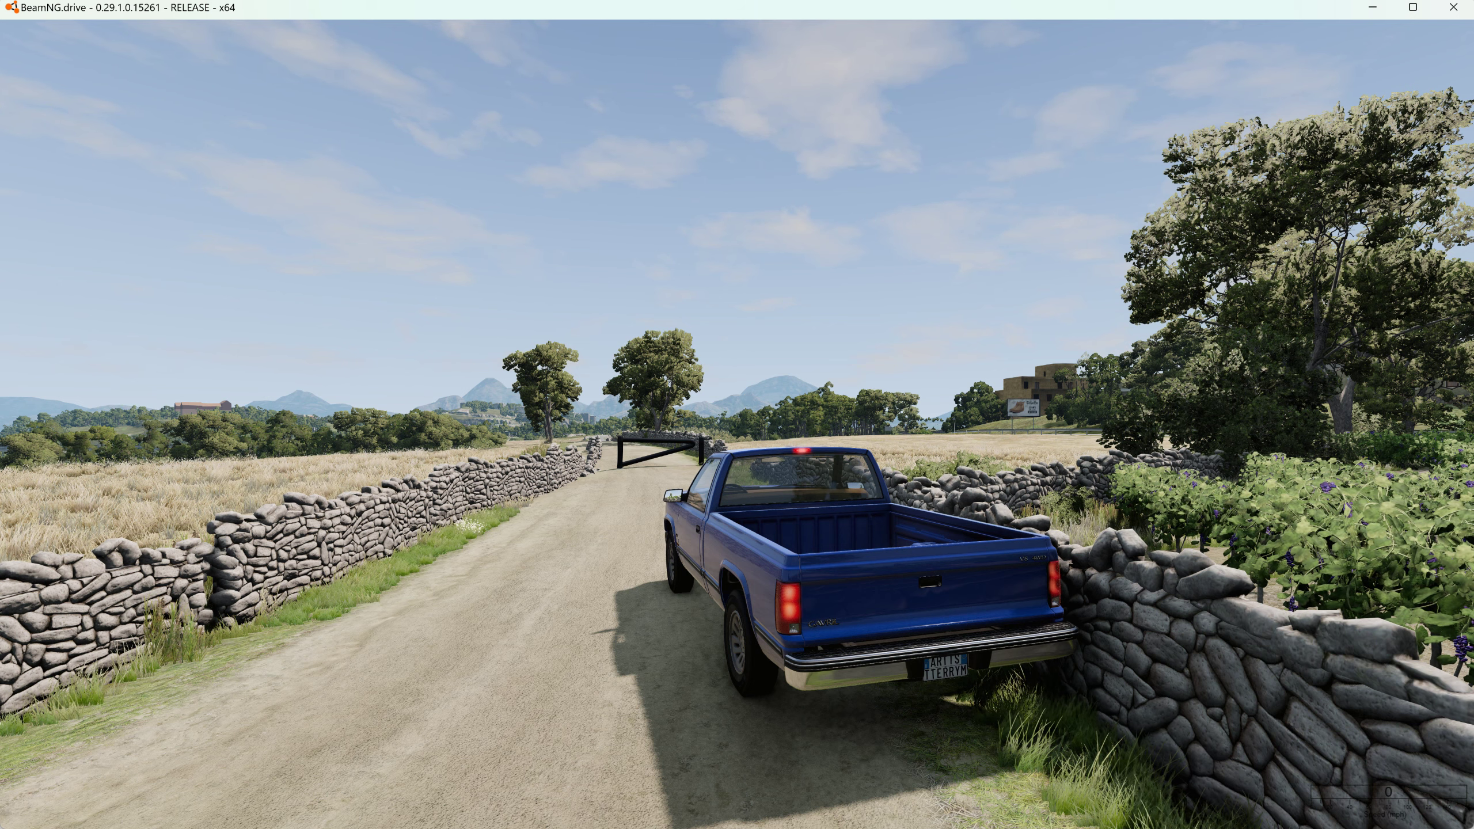
Drive the blue pickup along the dirt road into the closed gate to test its strength, stopping against it.
key(KP_5)
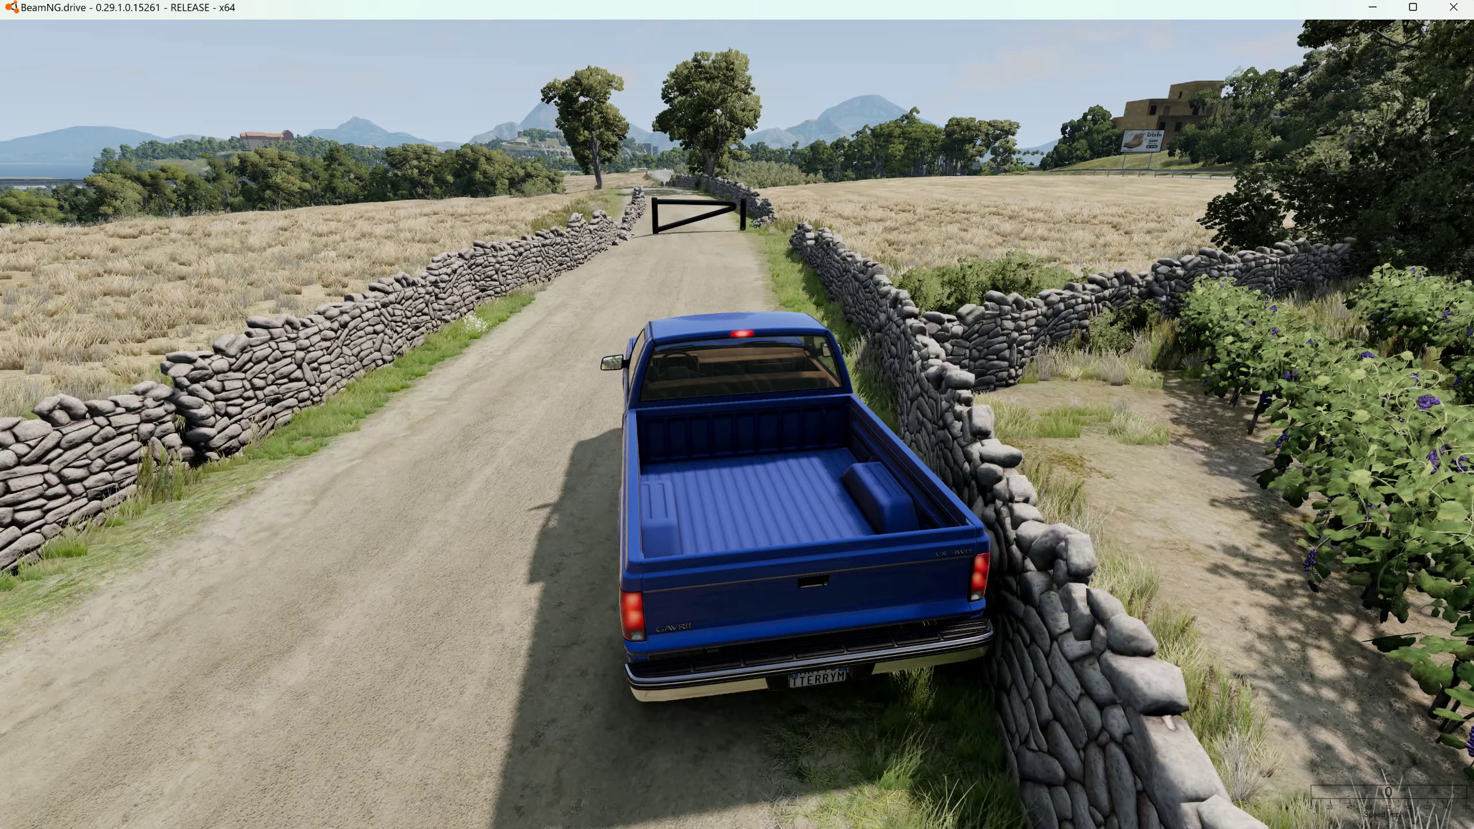
key(Up)
key(Left)
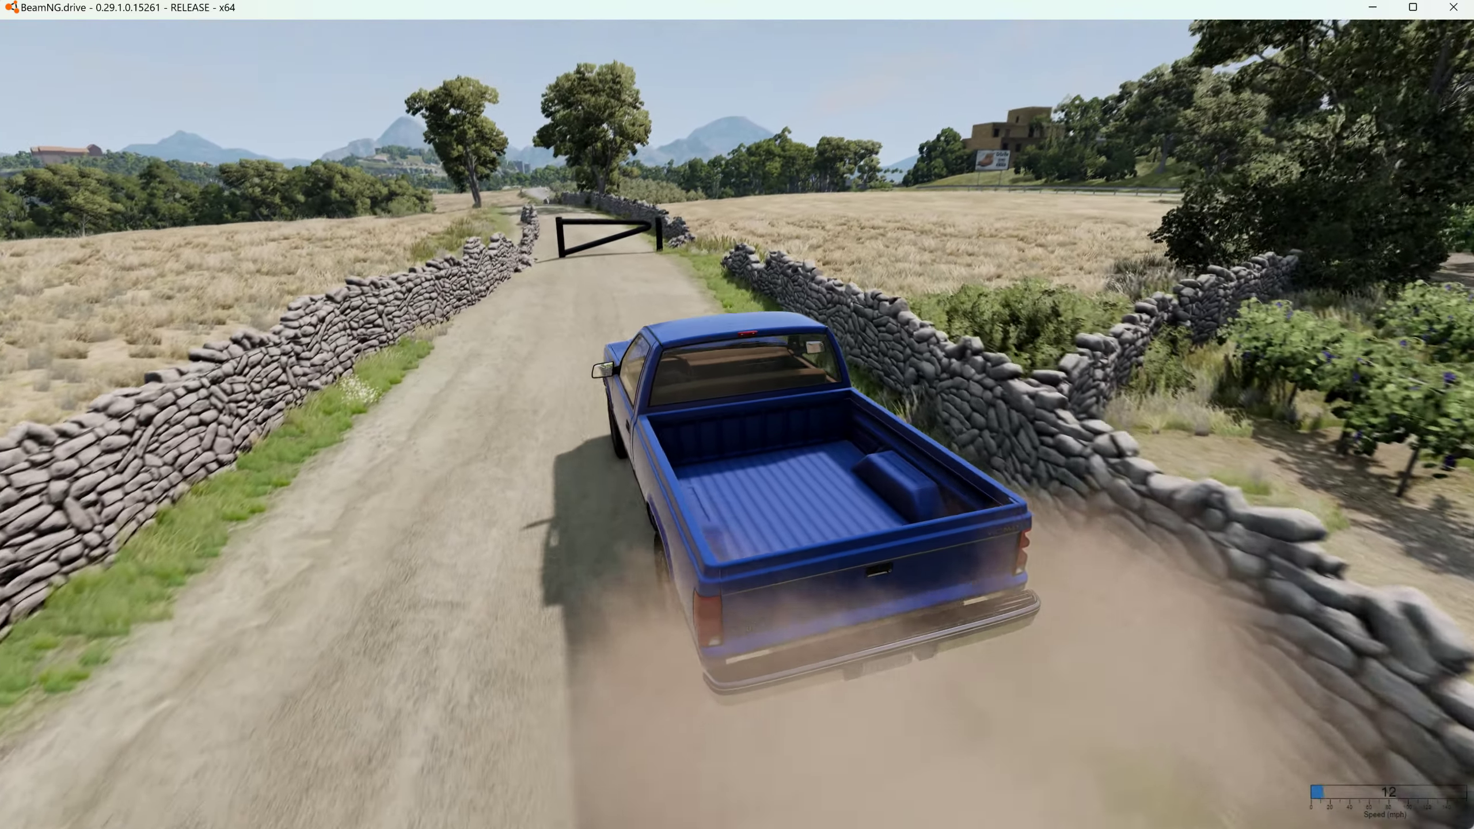
key(KP_8)
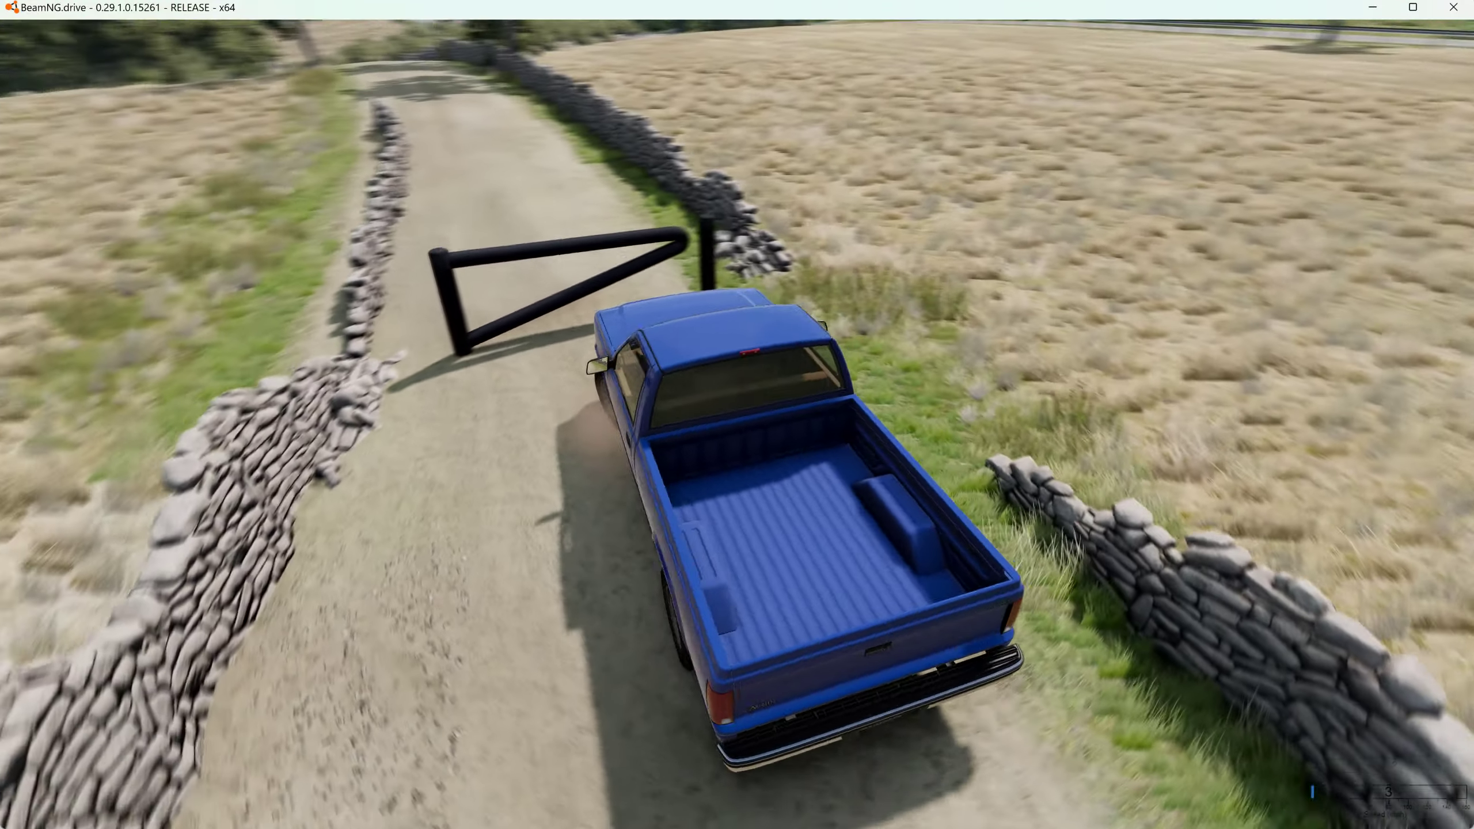
key(Up)
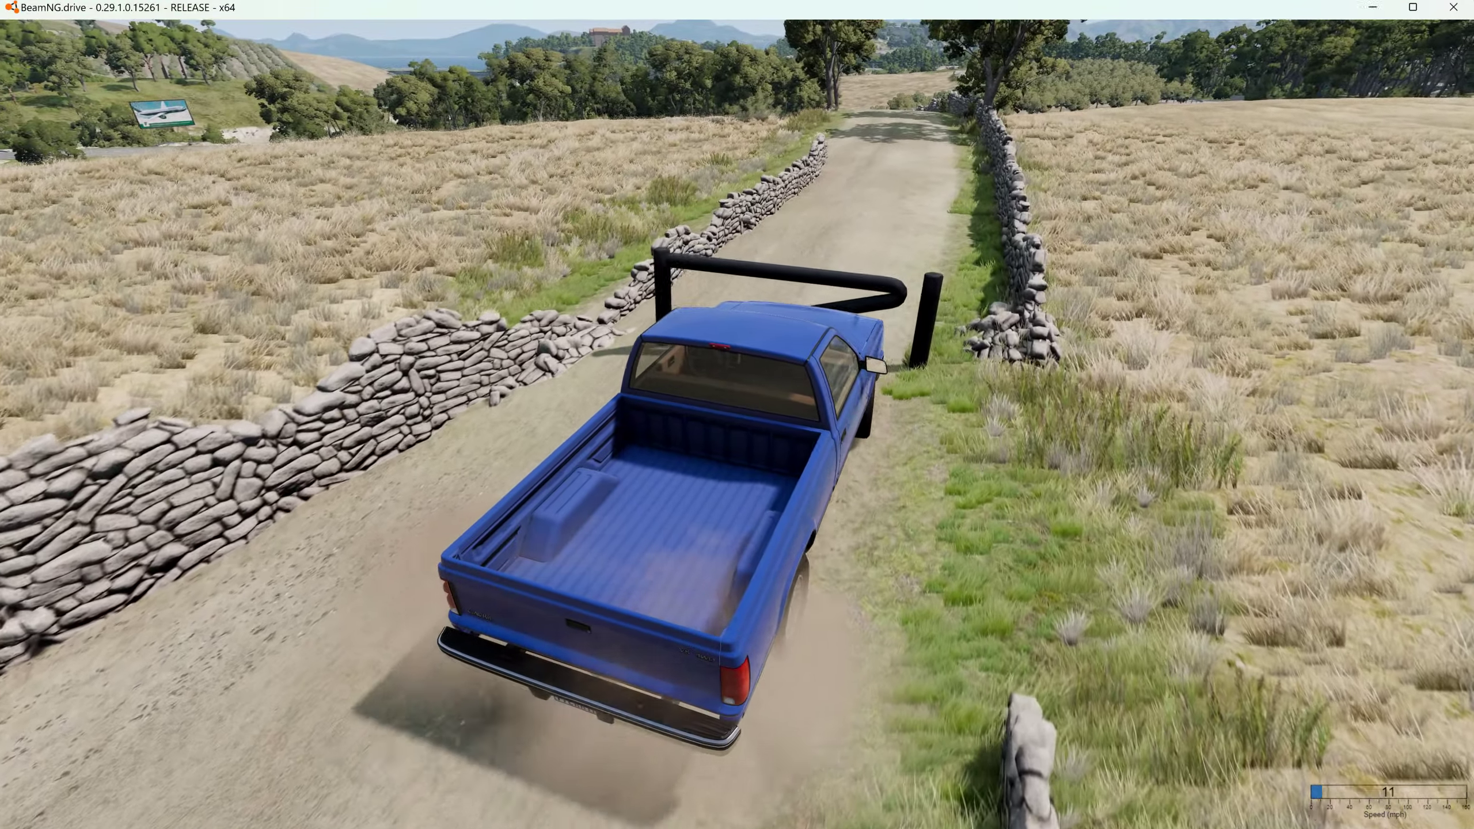
key(Right)
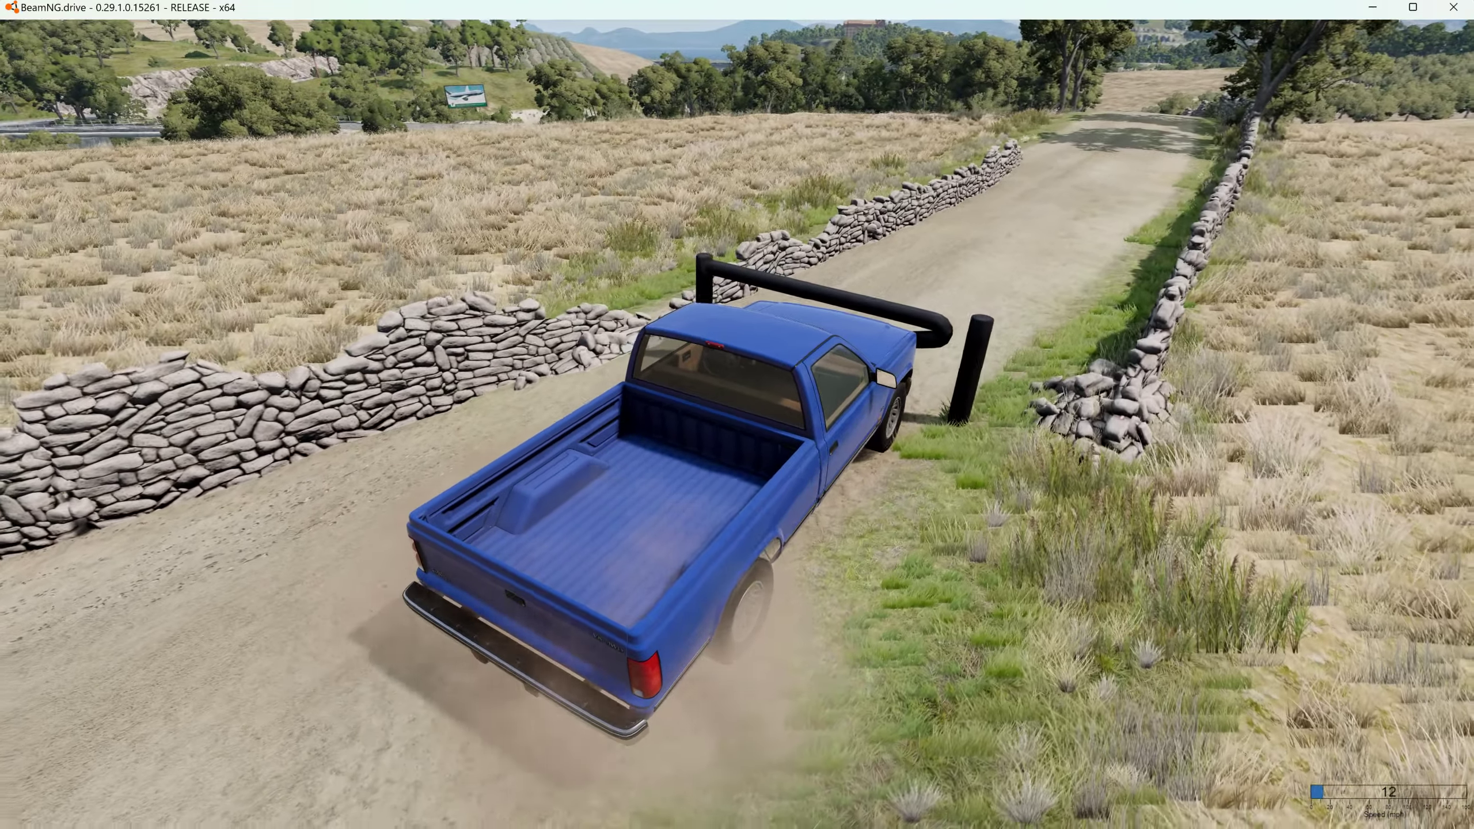
key(Down)
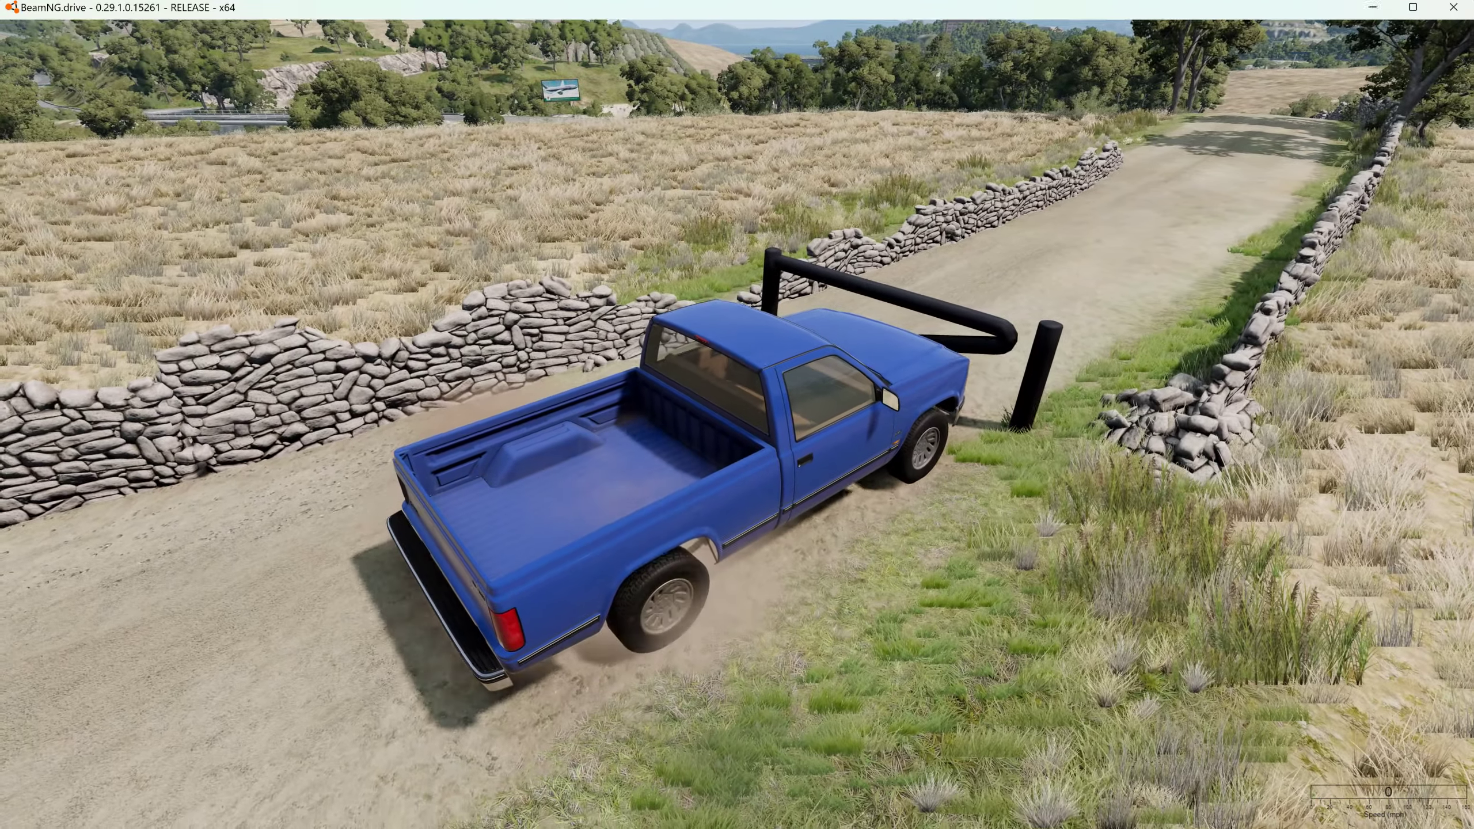
In NodeBEAM Editor, set beamStrength to 20500 for the nl5–bake24 and bake24–nr7 beams and save the JBeam file.
key(alt+Tab)
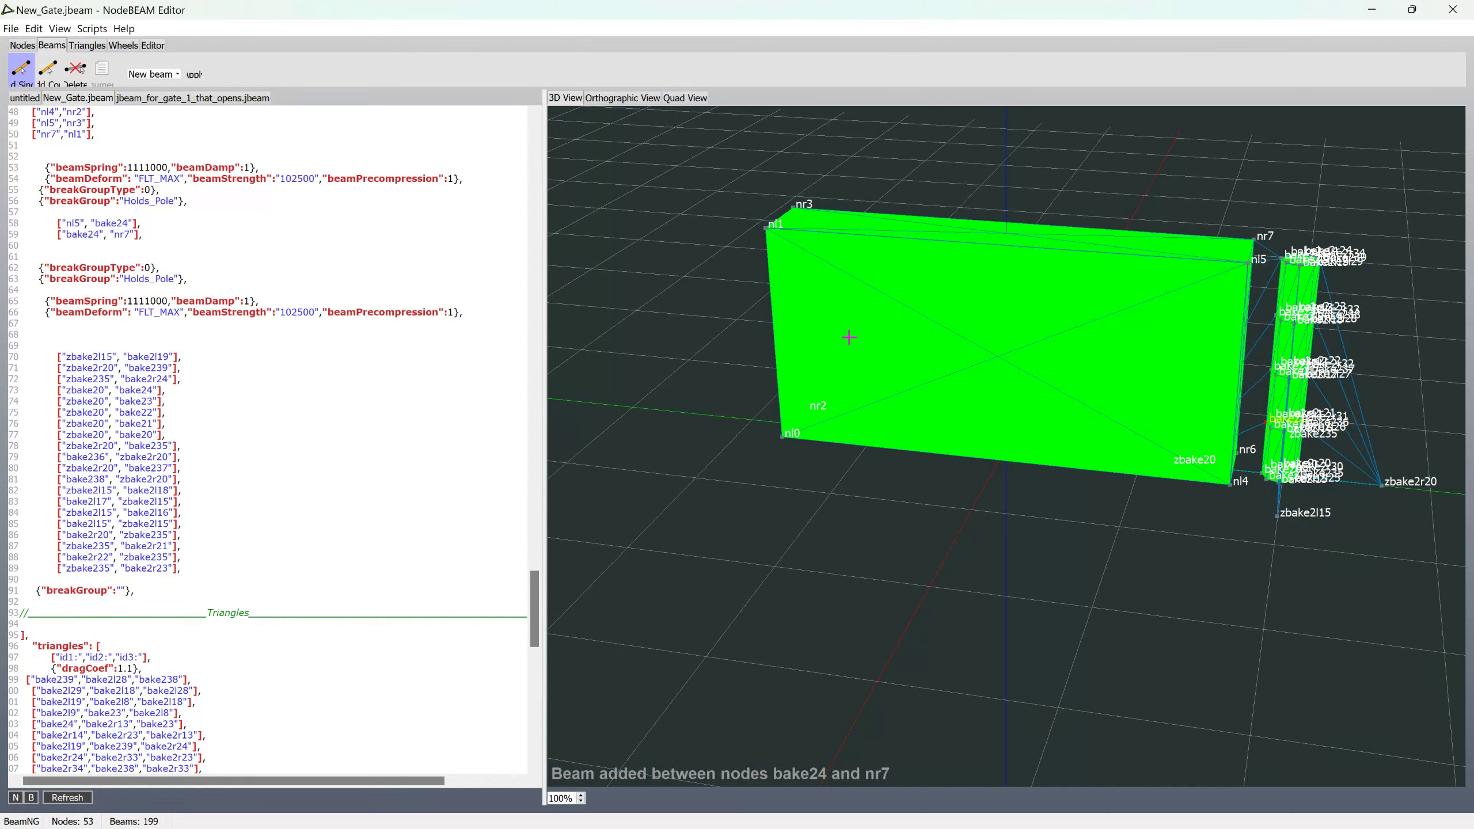
scroll(536, 599, up, 1)
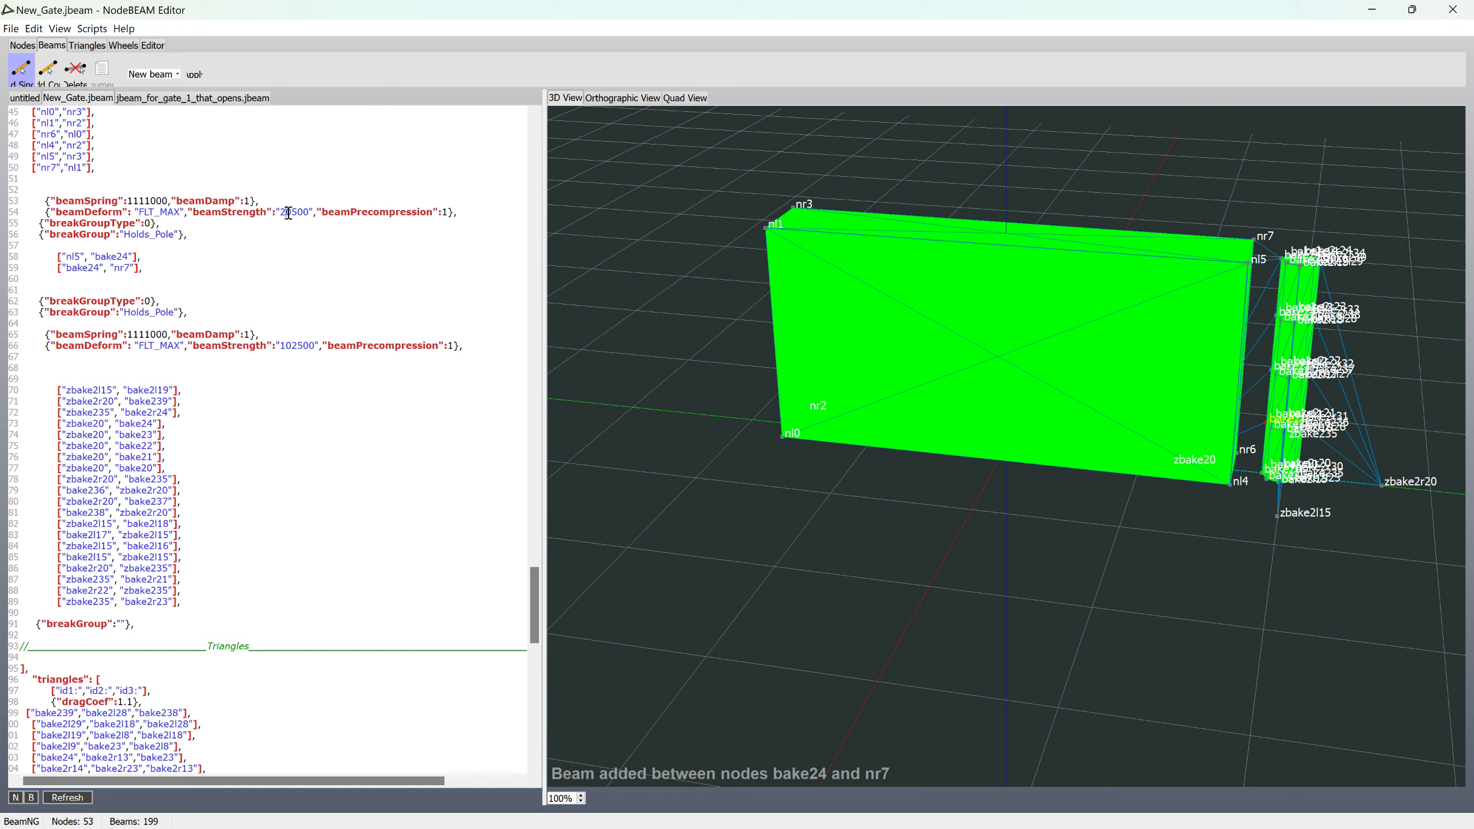
click(11, 28)
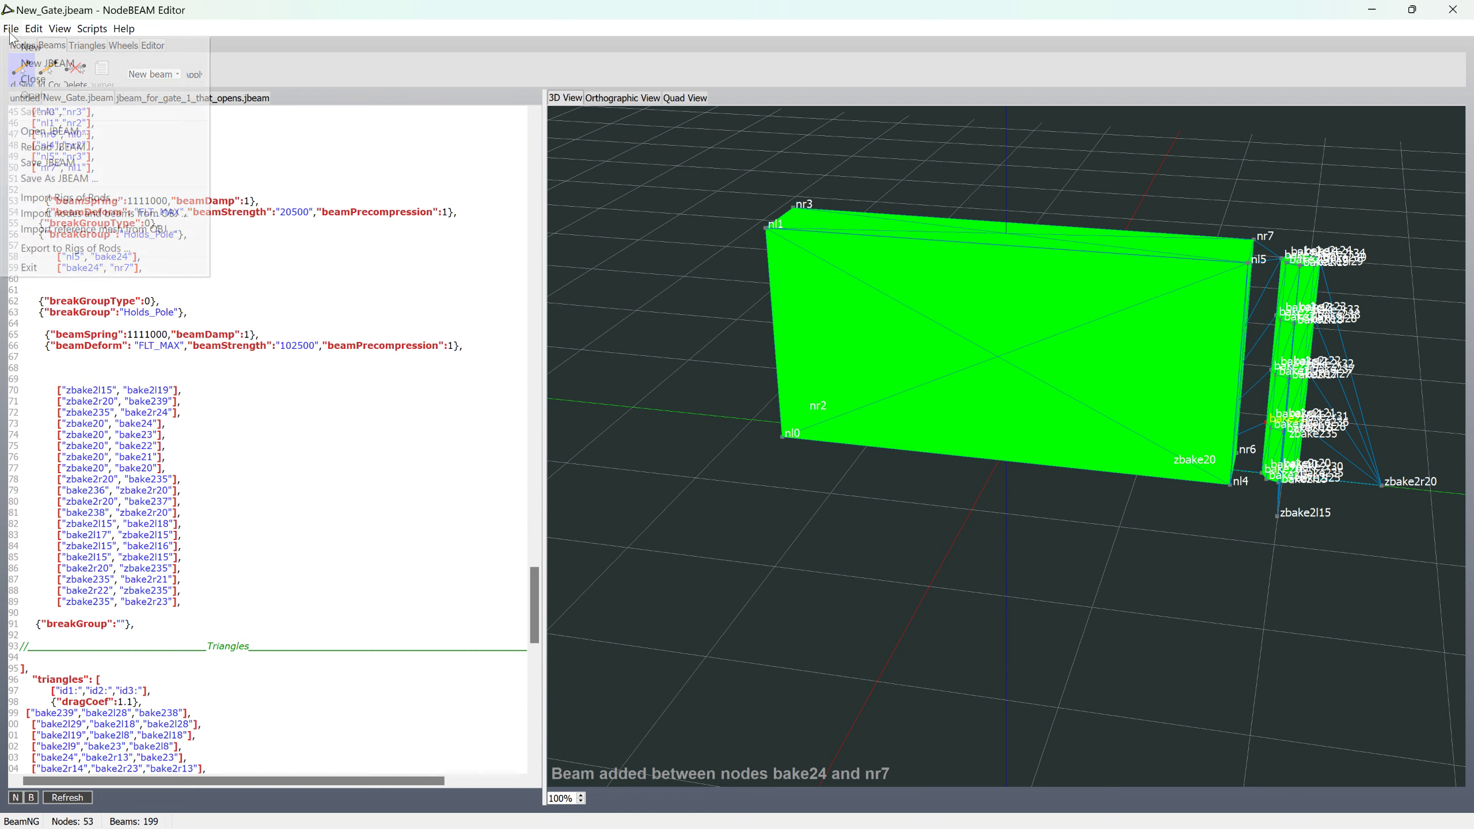
click(48, 163)
Switch to BeamNG.drive, reload the gate with the edited JBeam, and alternate focus between it and the pickup.
key(alt+Tab)
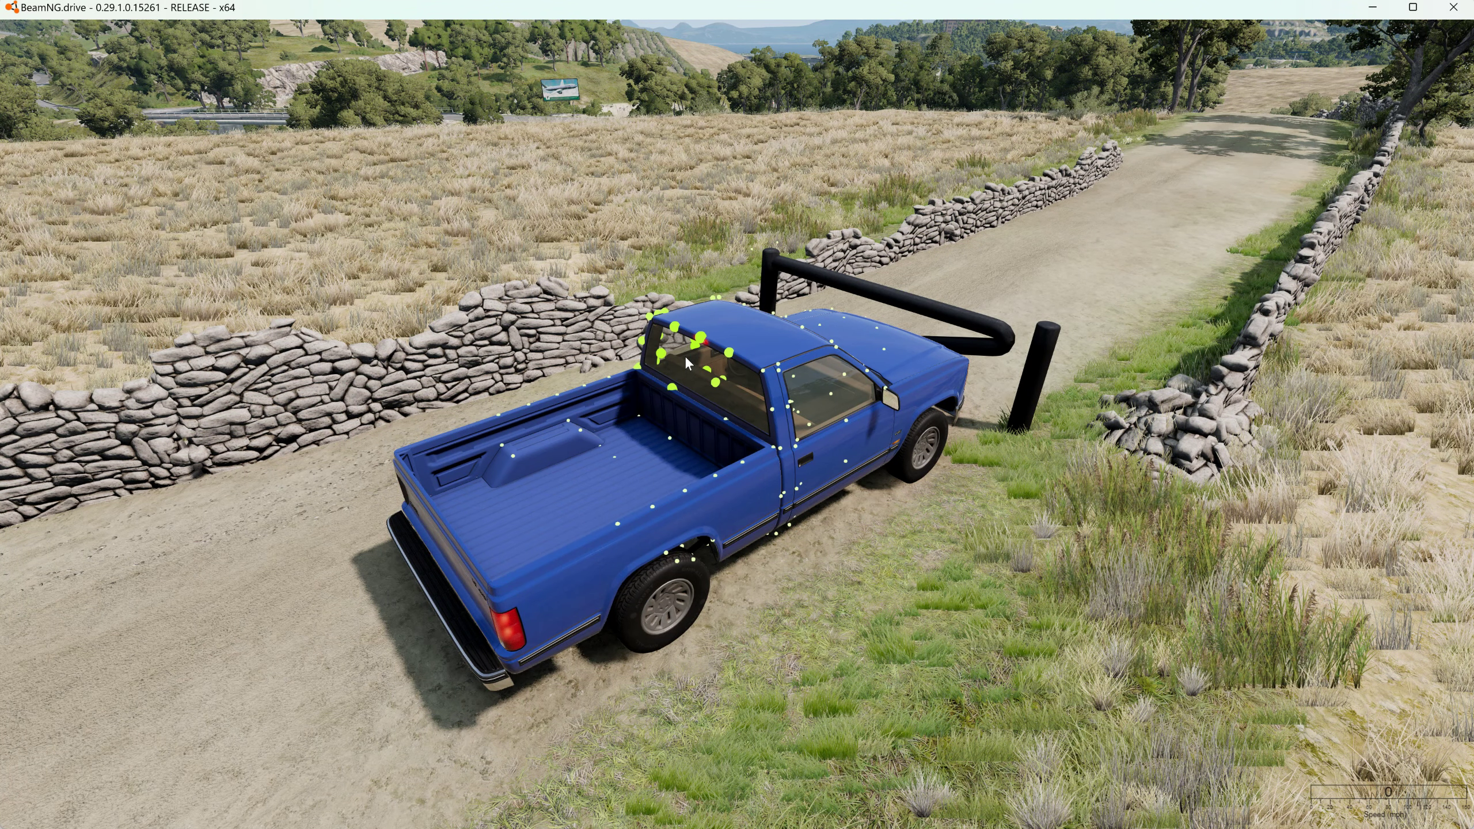
key(ctrl+r)
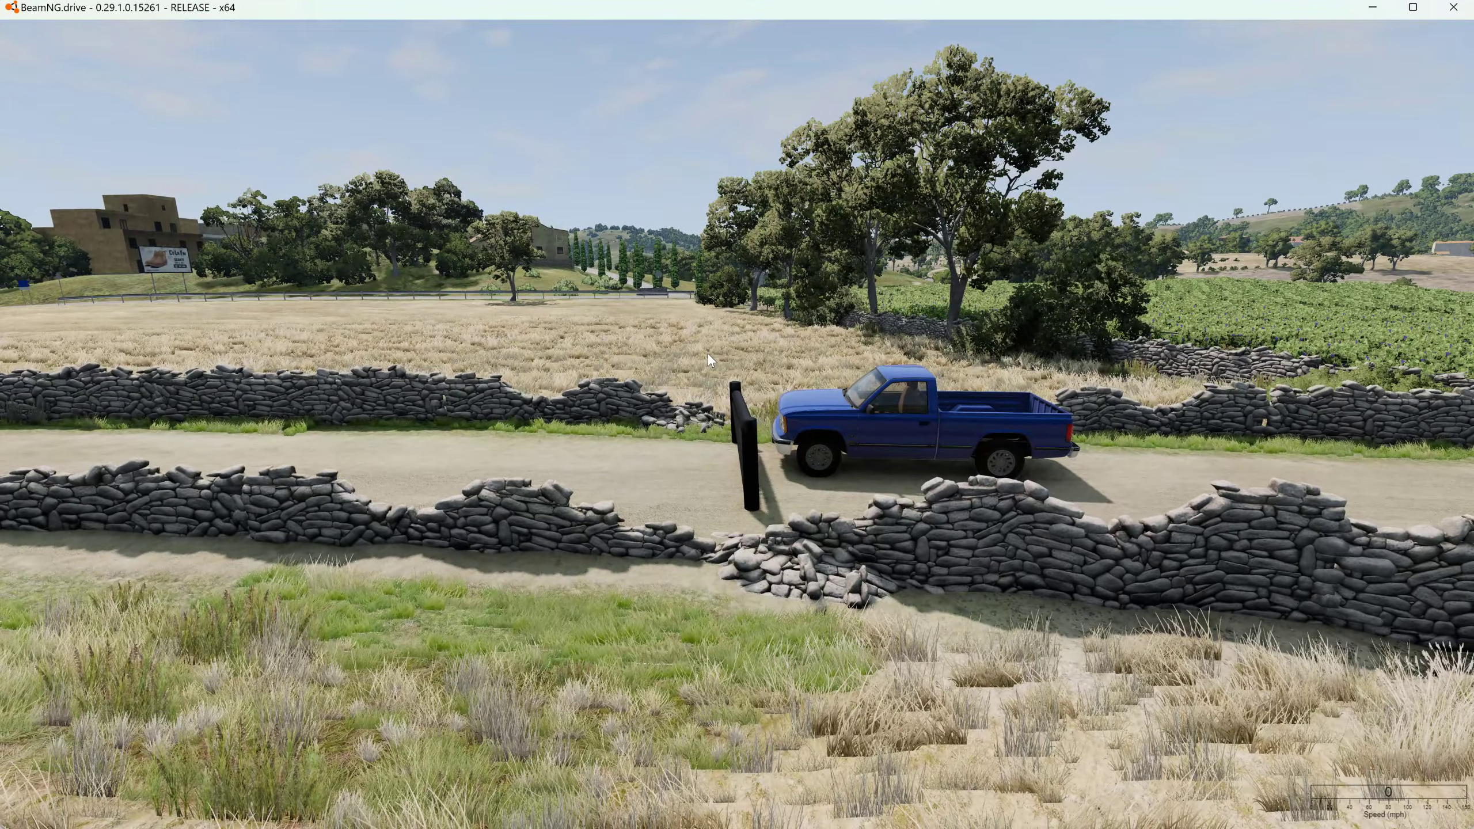
key(ctrl+r)
right_drag(789, 416, 598, 462)
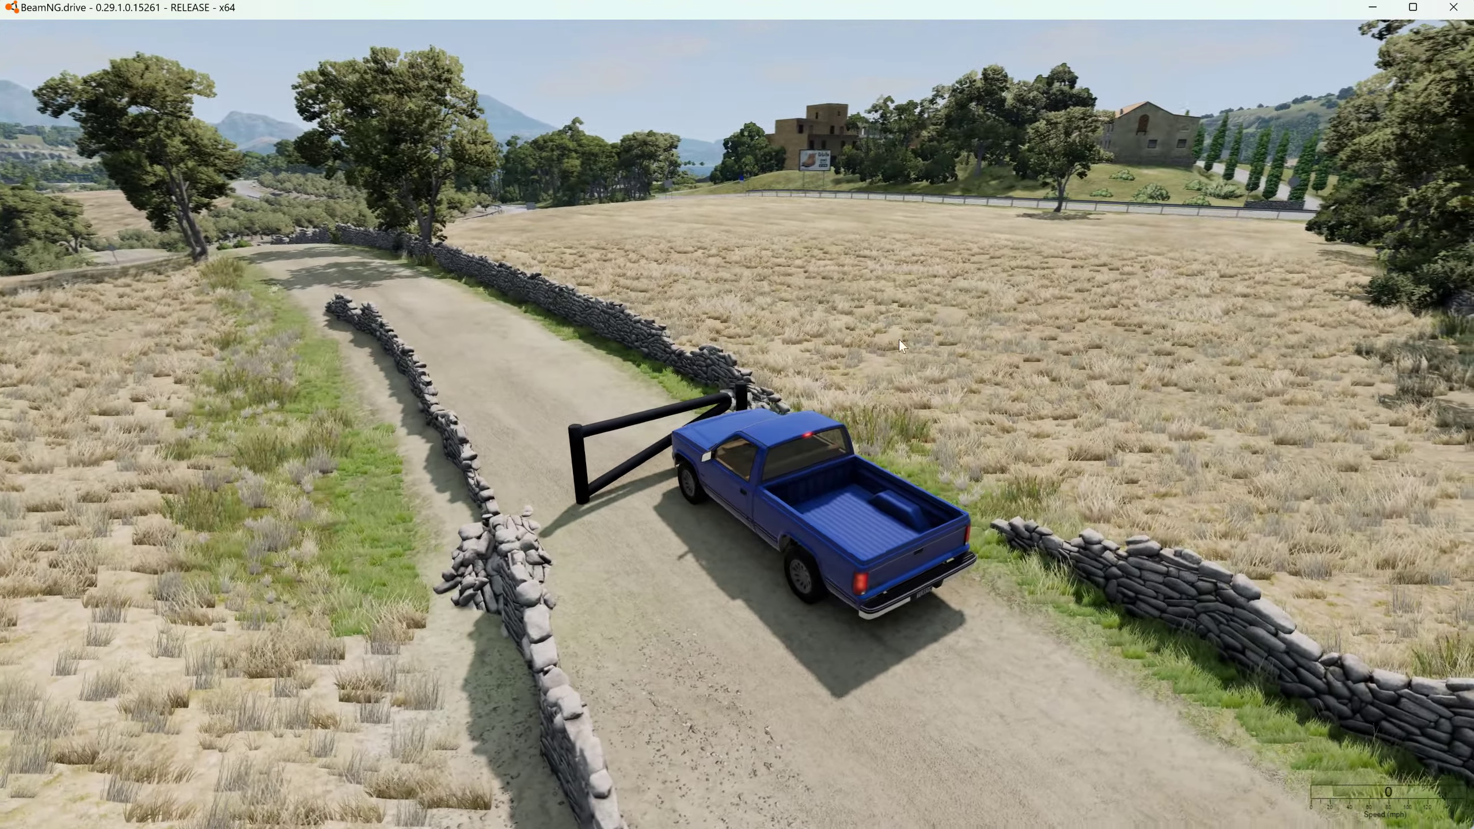
key(Tab)
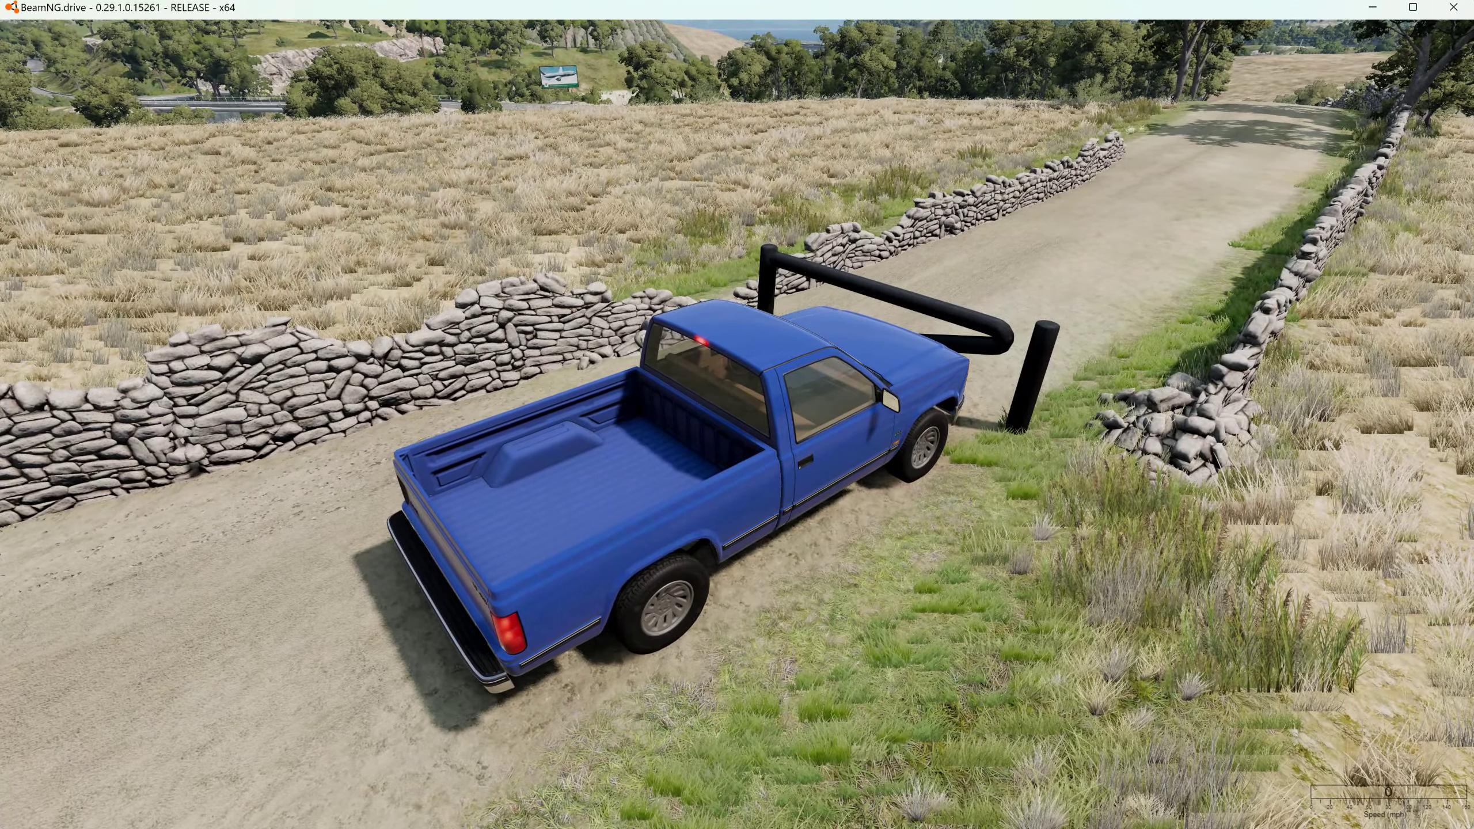
right_drag(737, 414, 966, 415)
key(Tab)
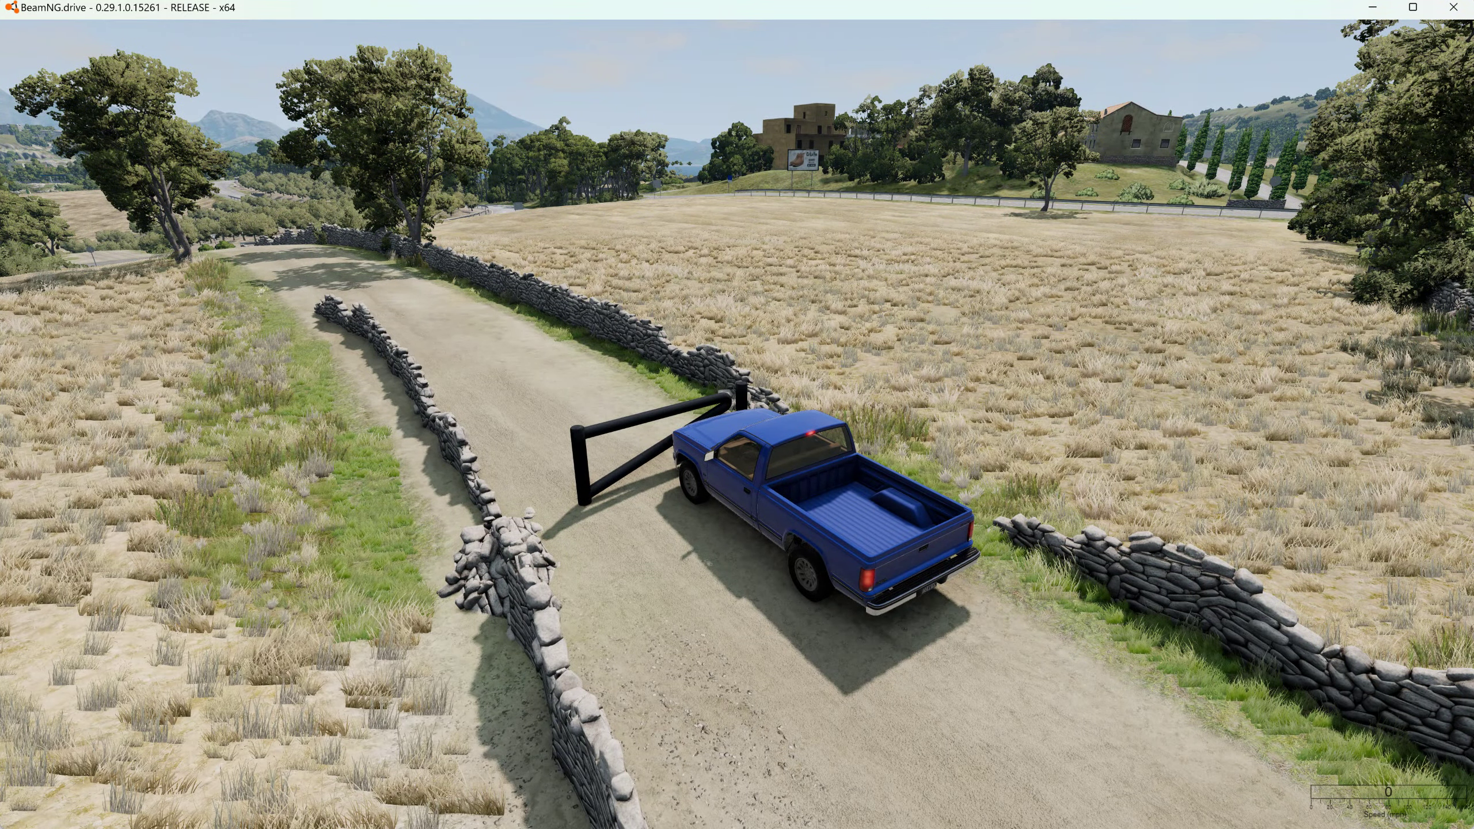
Drive the blue pickup into the closed gate repeatedly to test the strength of its latch beams.
key(Tab)
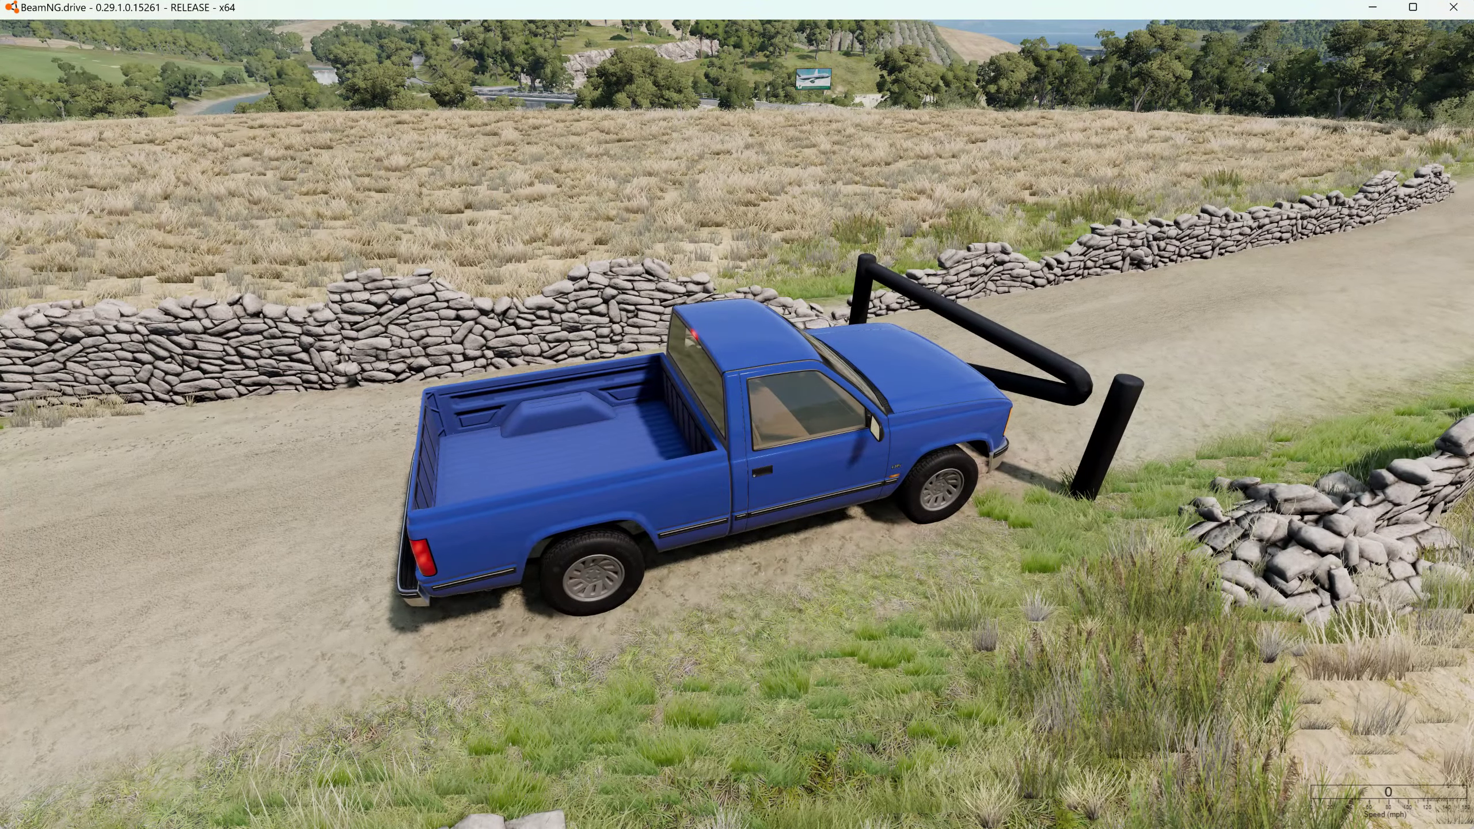
key(Up)
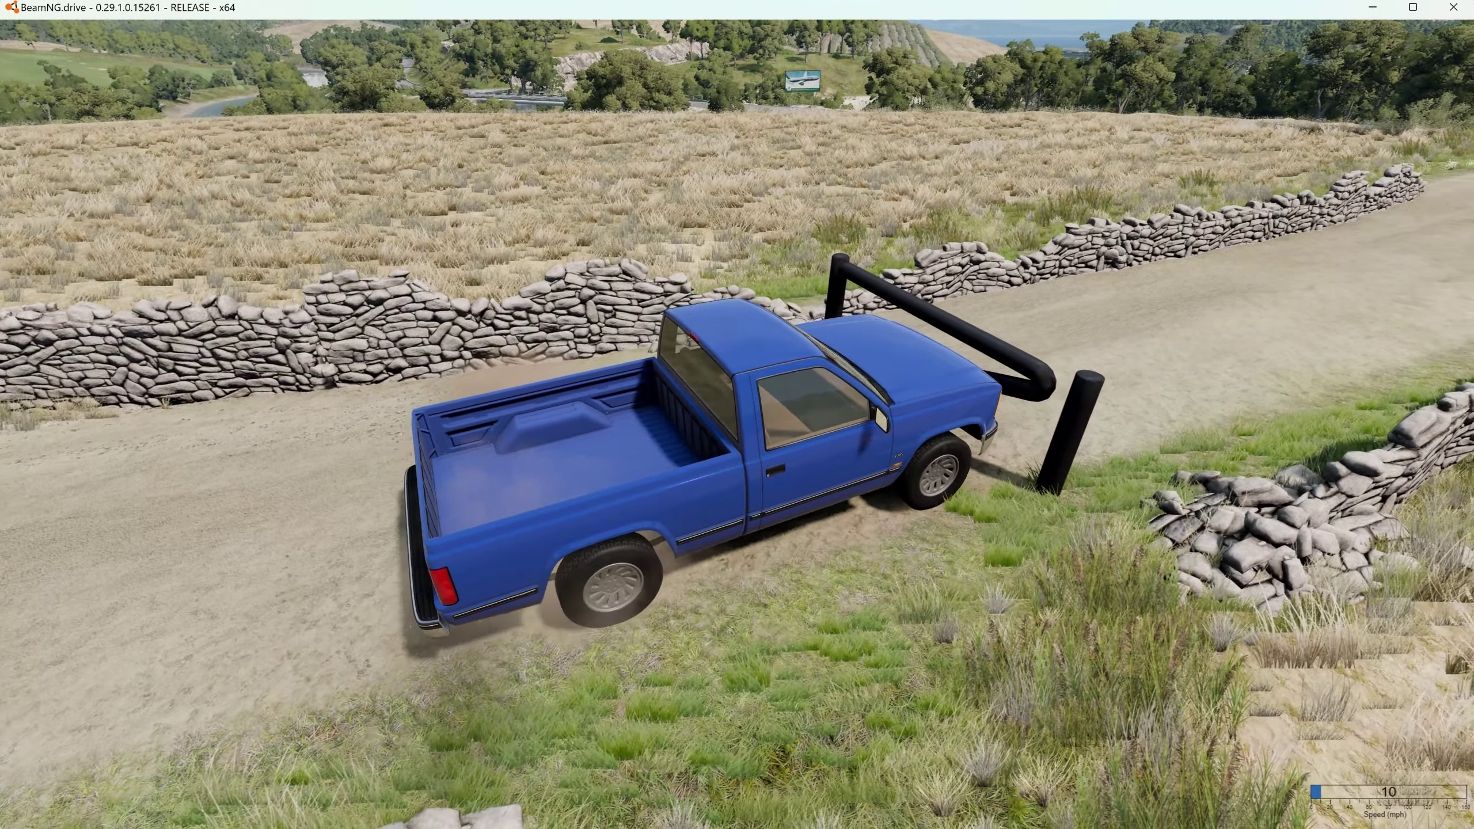
key(c)
key(Down)
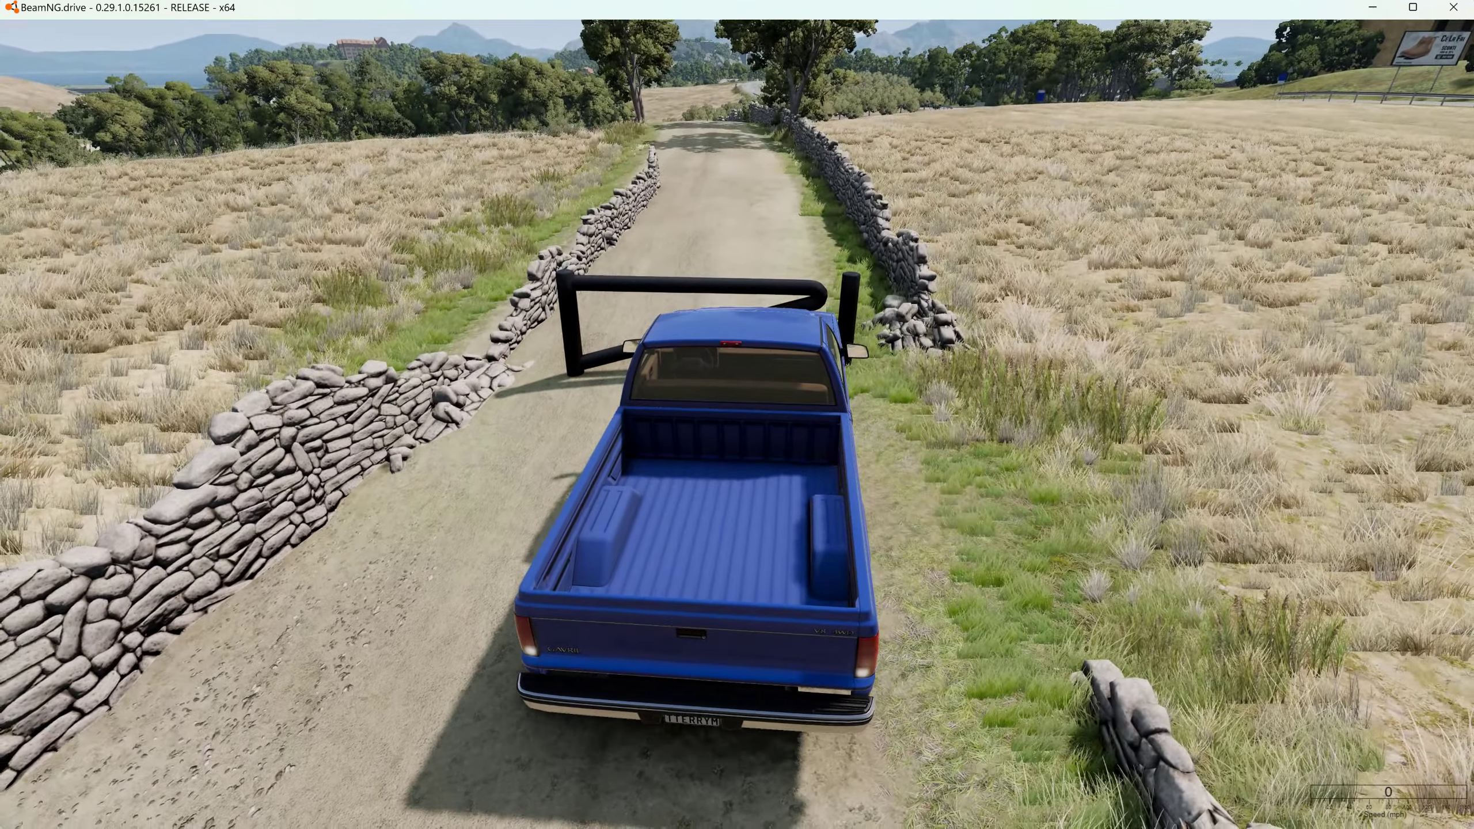
key(Up)
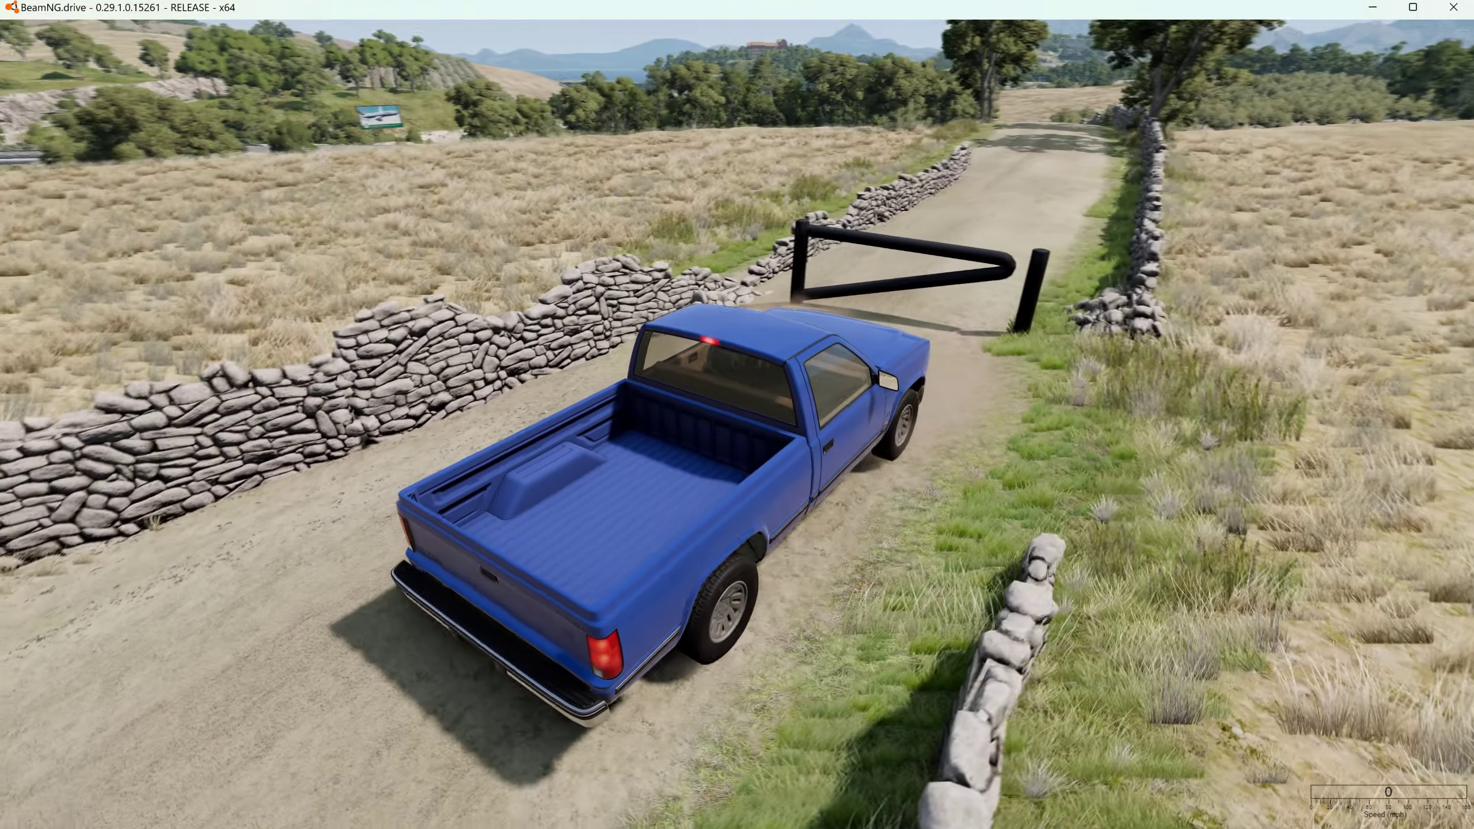
key(Up)
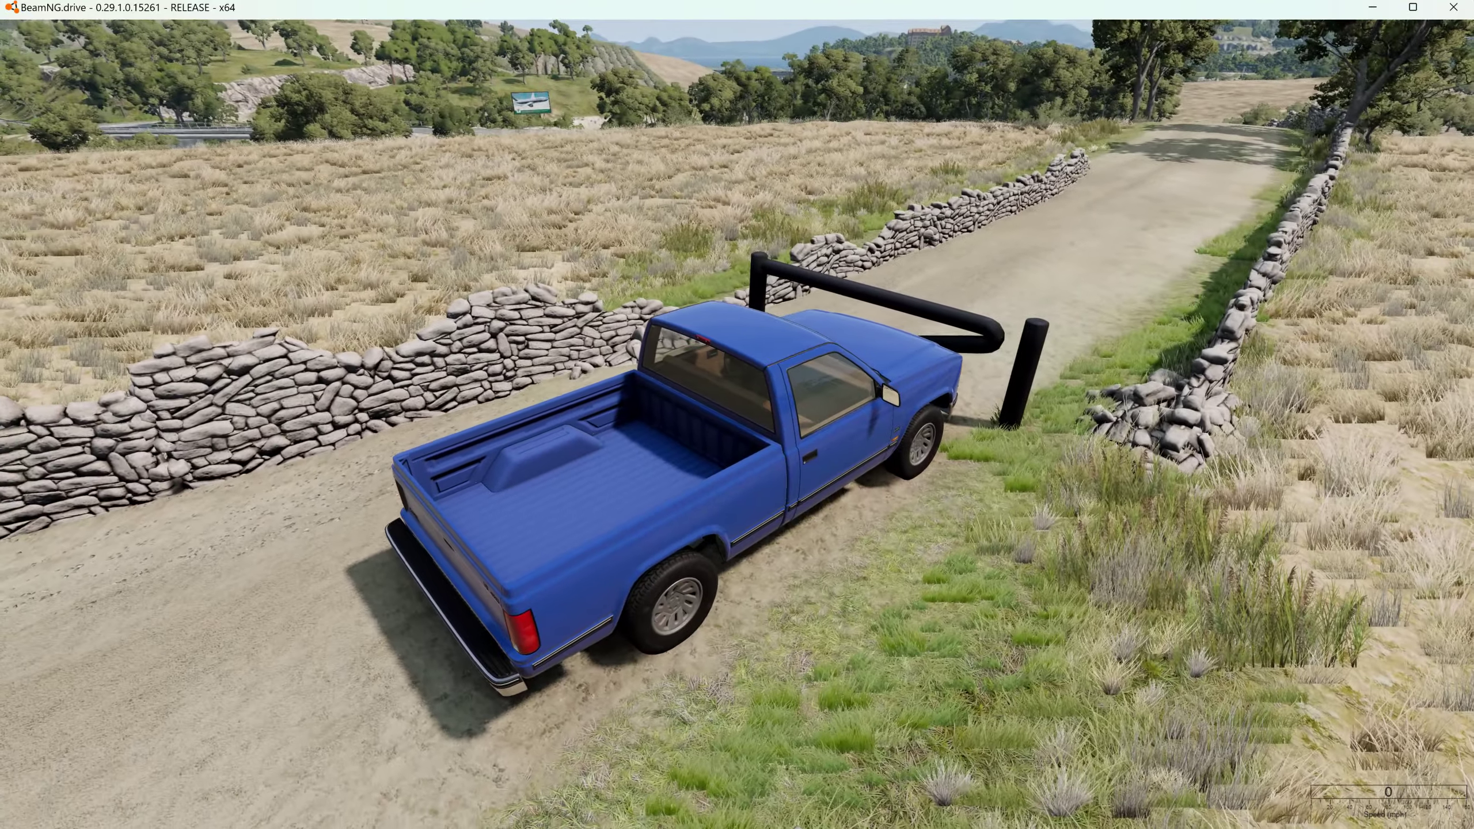
key(Up)
key(Up)
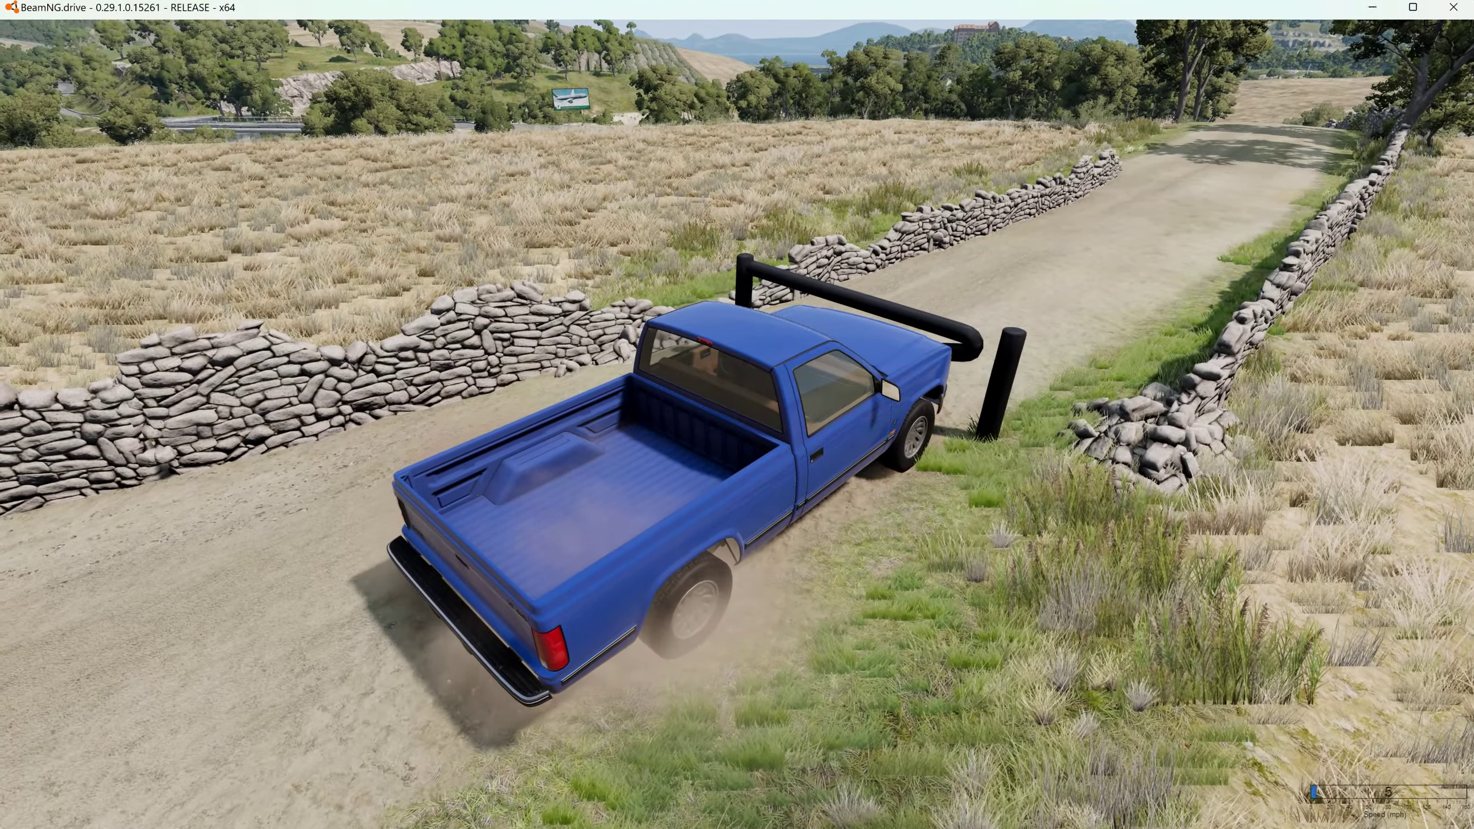
In NodeBEAM Editor, set beamStrength to 10500 for the nl5–bake24 and bake24–nr7 beams and save the JBeam file.
key(alt+Tab)
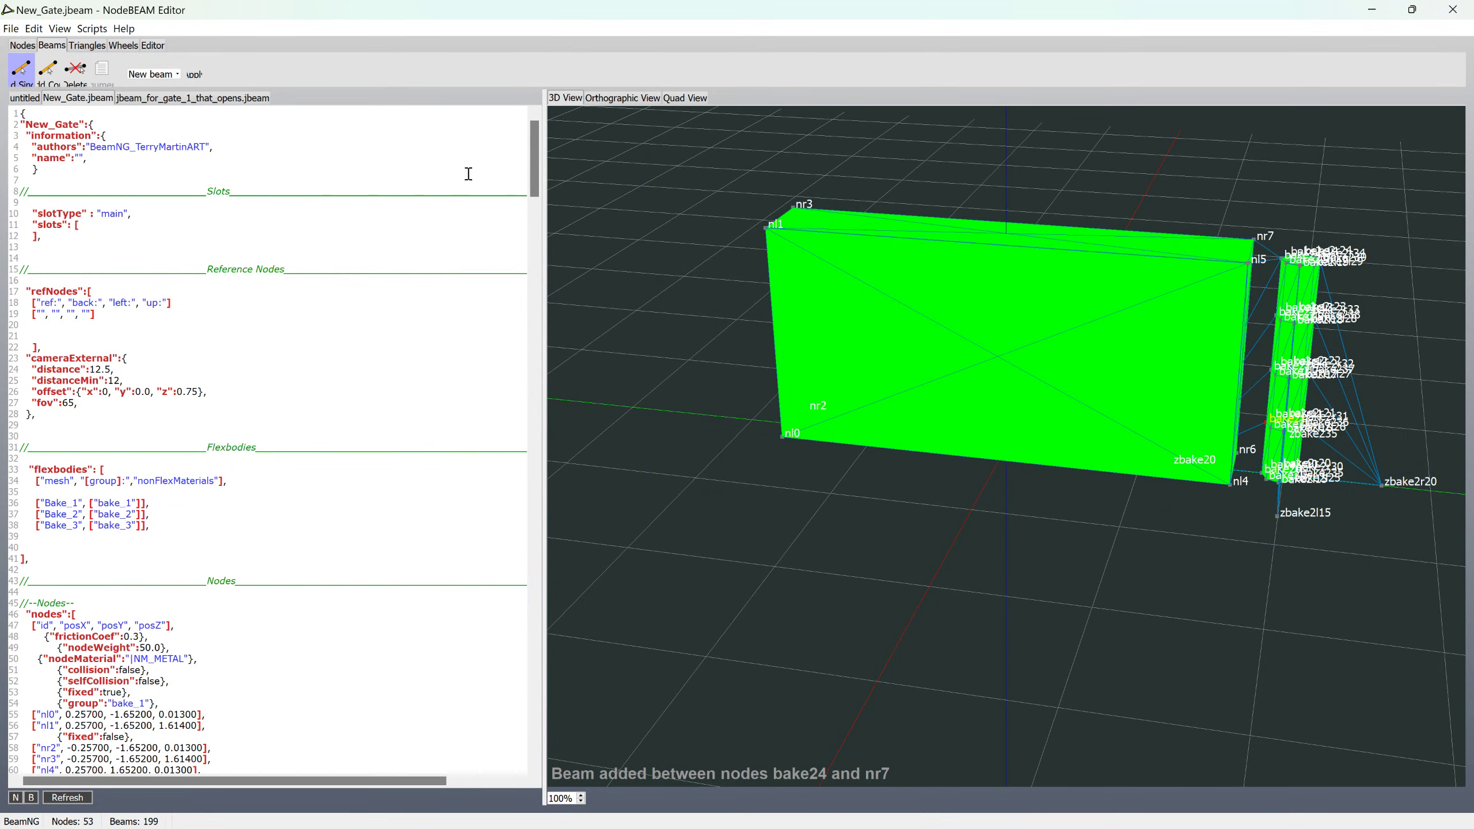
drag(538, 148, 538, 371)
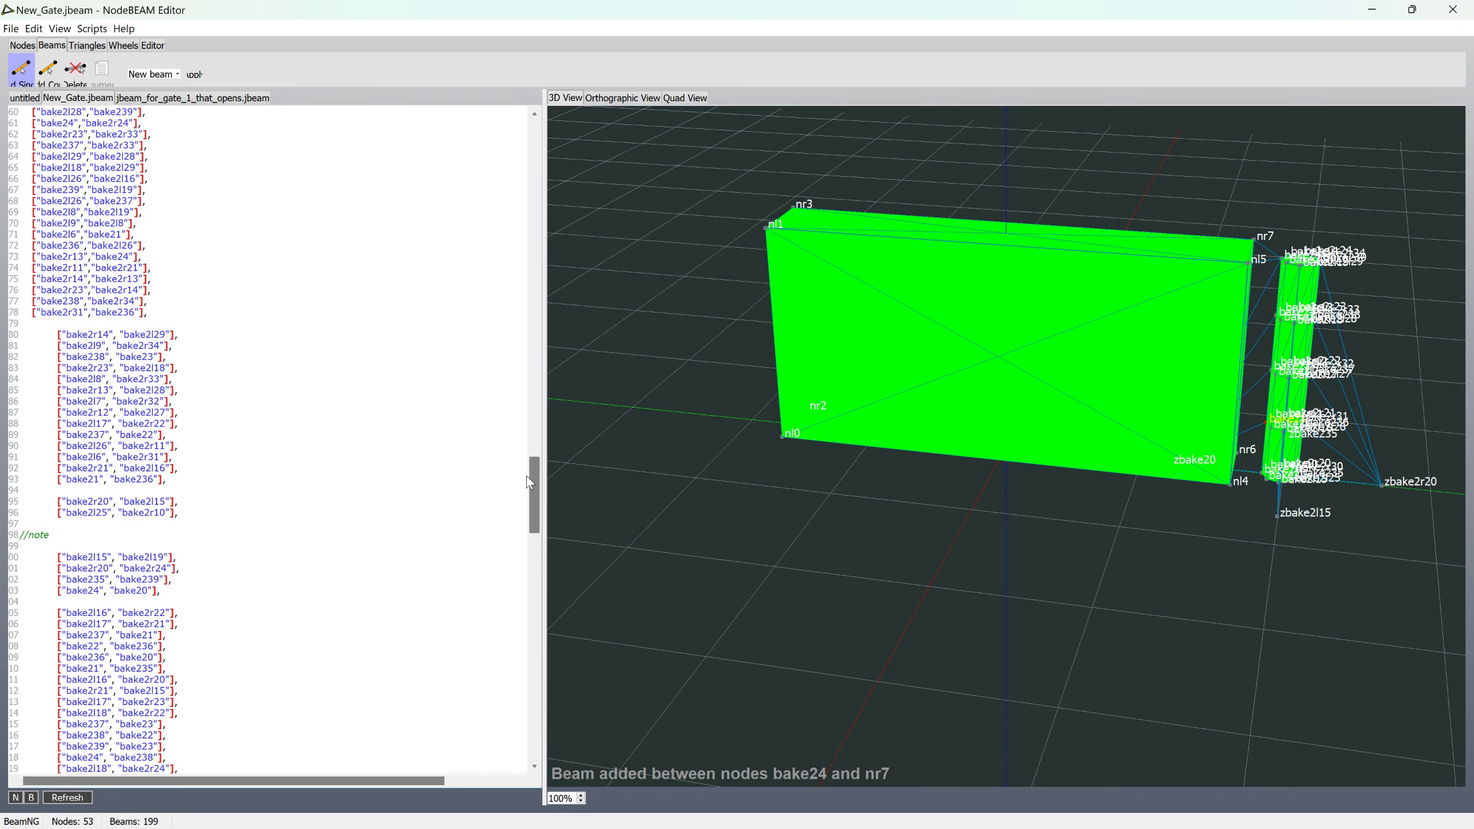
drag(522, 524, 516, 552)
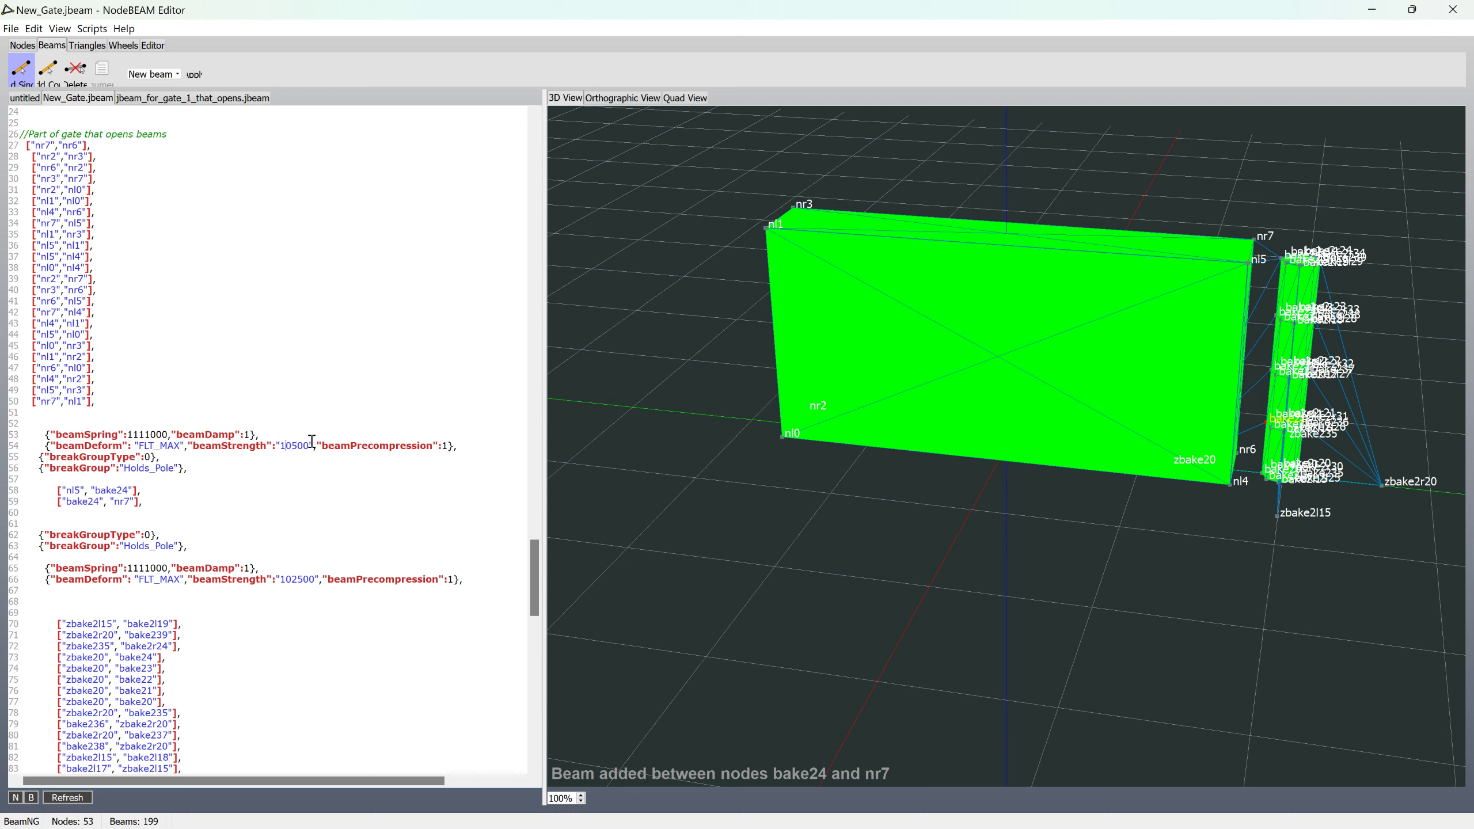
click(11, 29)
click(39, 160)
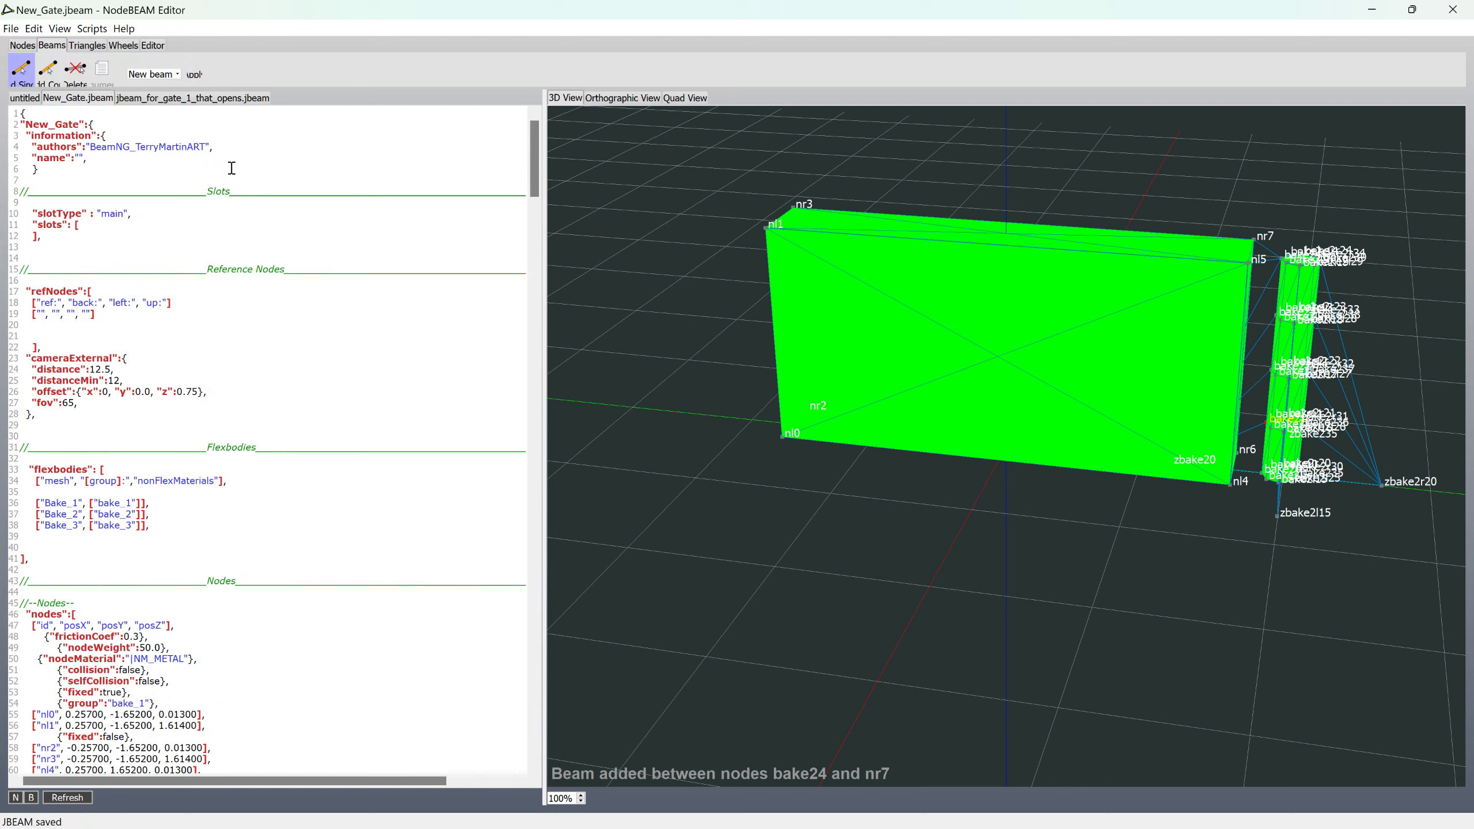
Switch to BeamNG.drive, push the pickup against the gate, and tug at the gate's latch end with the node grabber.
key(alt+Tab)
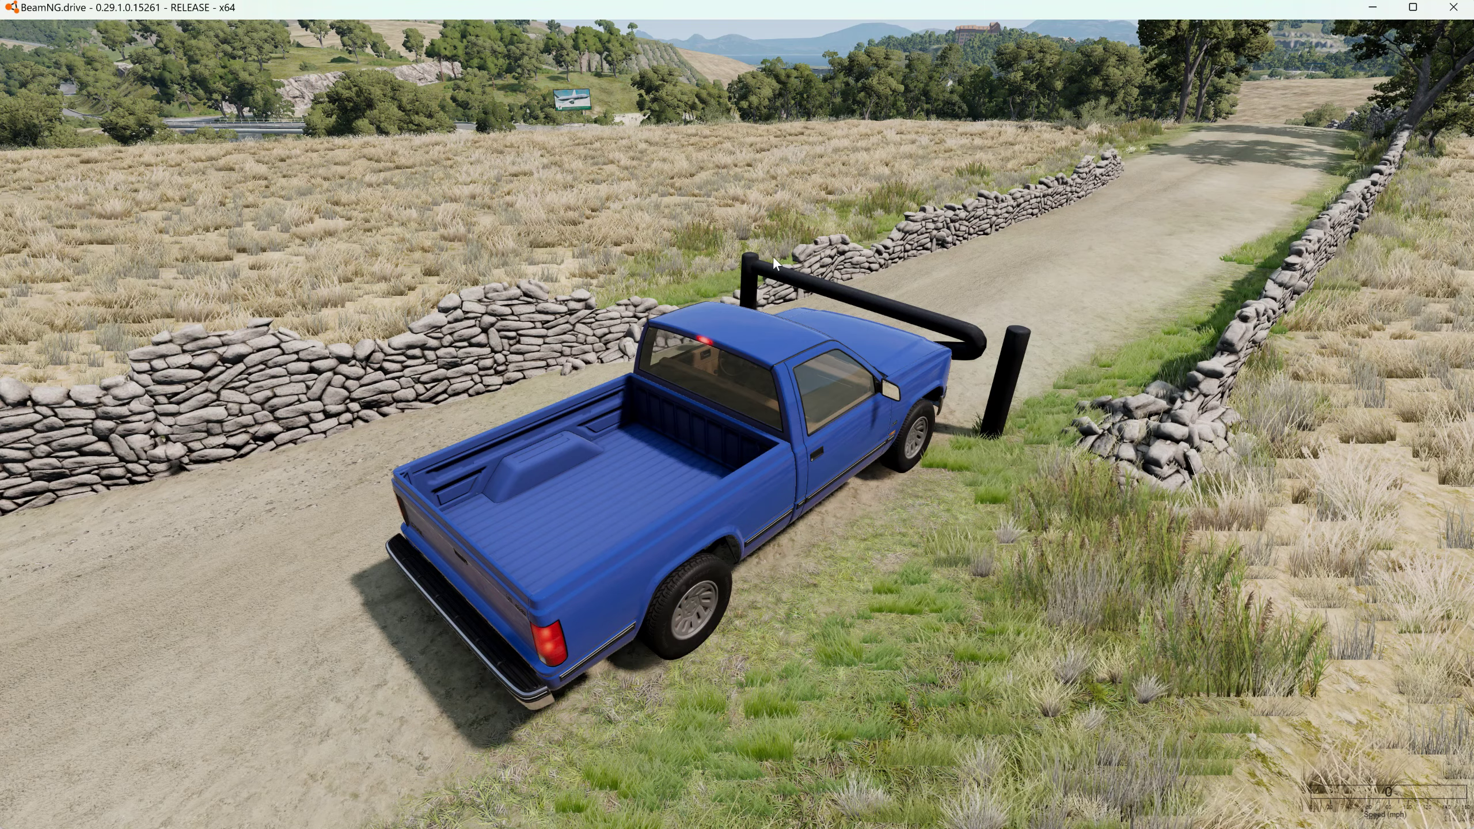
key(c)
key(c)
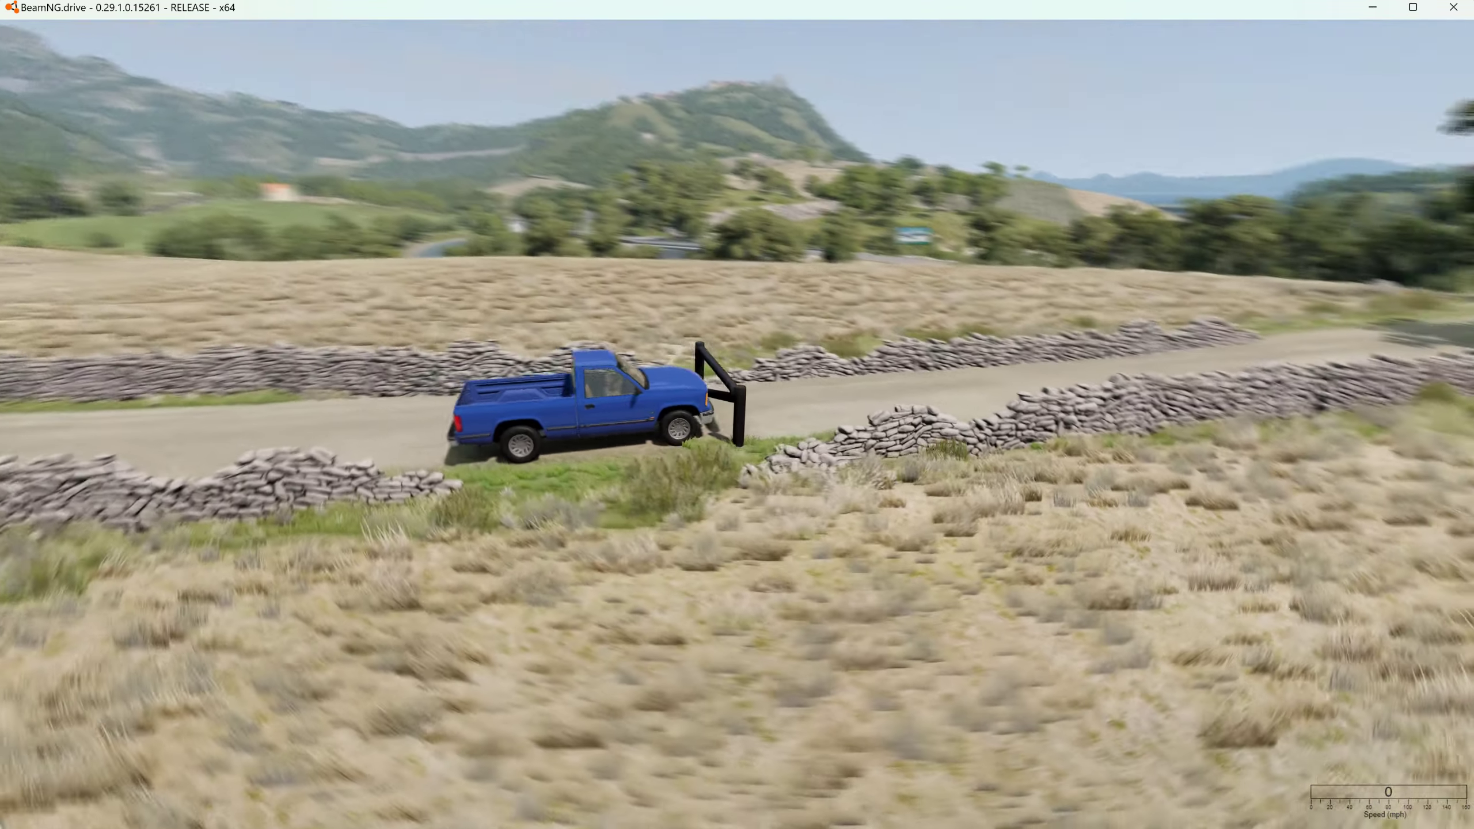
right_drag(773, 255, 777, 263)
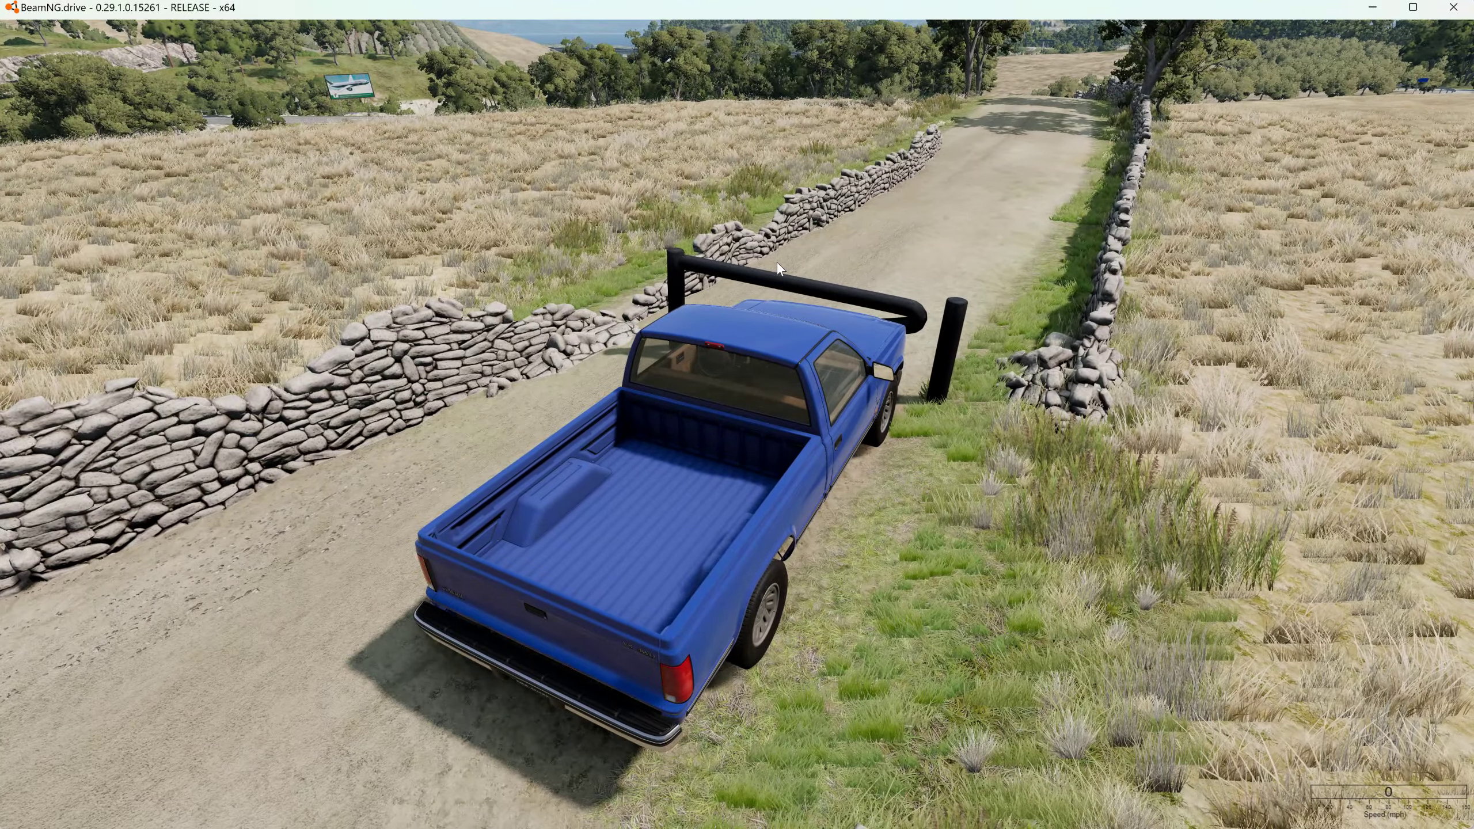
key(w)
key(s)
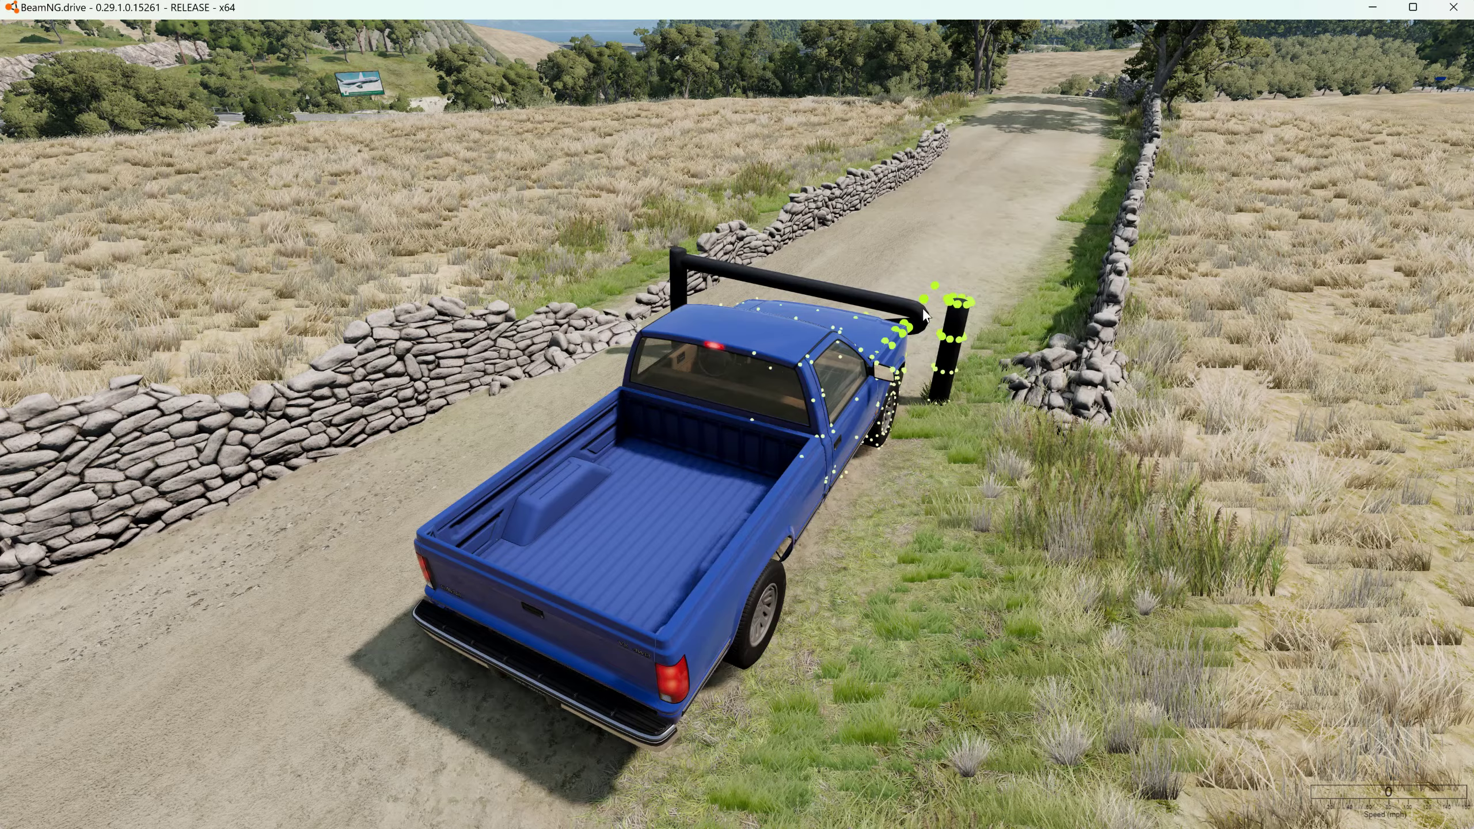
drag(955, 266, 907, 256)
key(s)
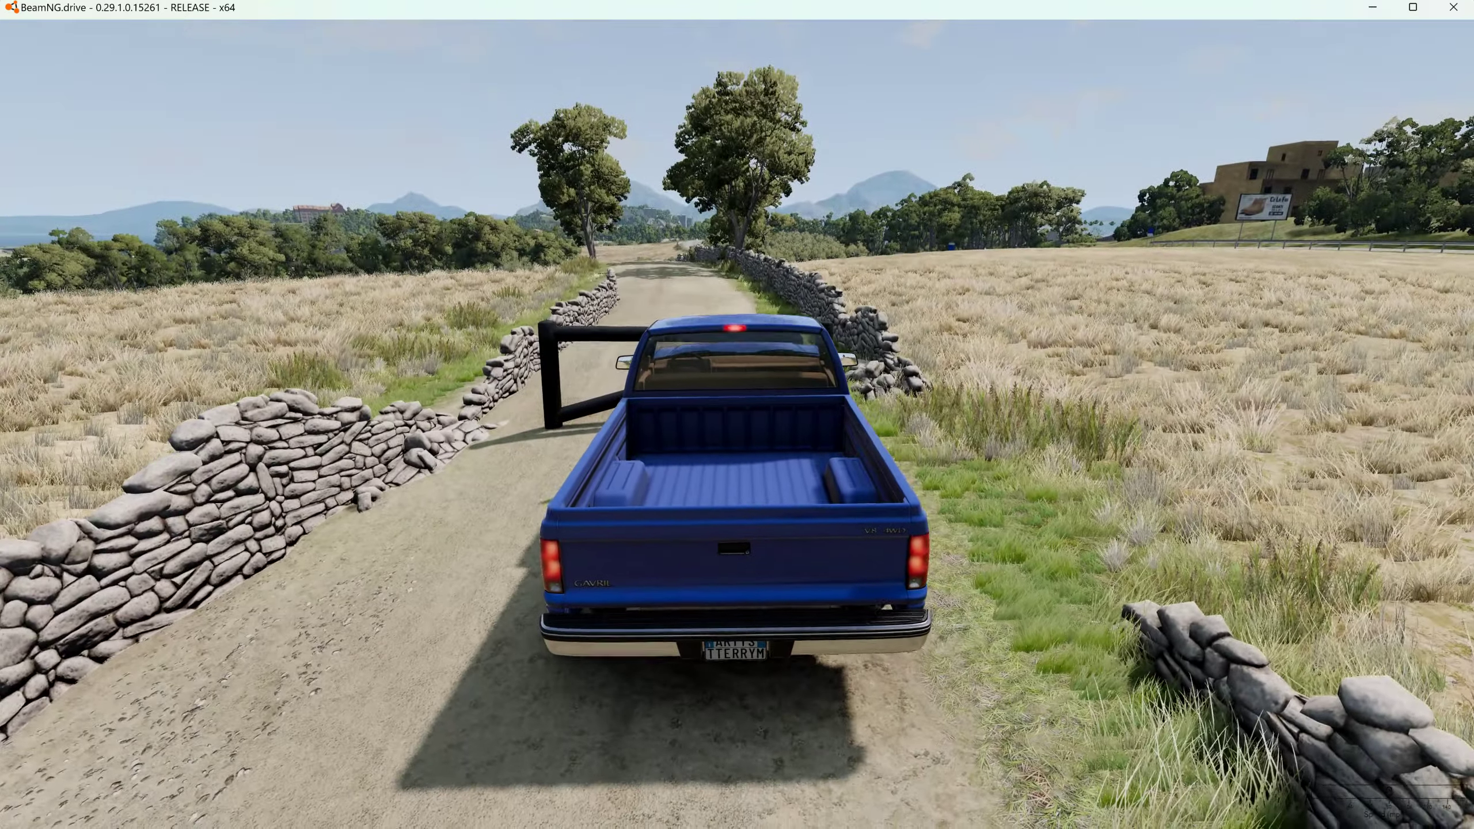
Drive the pickup forward into the gate from close range to push it open.
right_drag(905, 250, 905, 226)
key(Up)
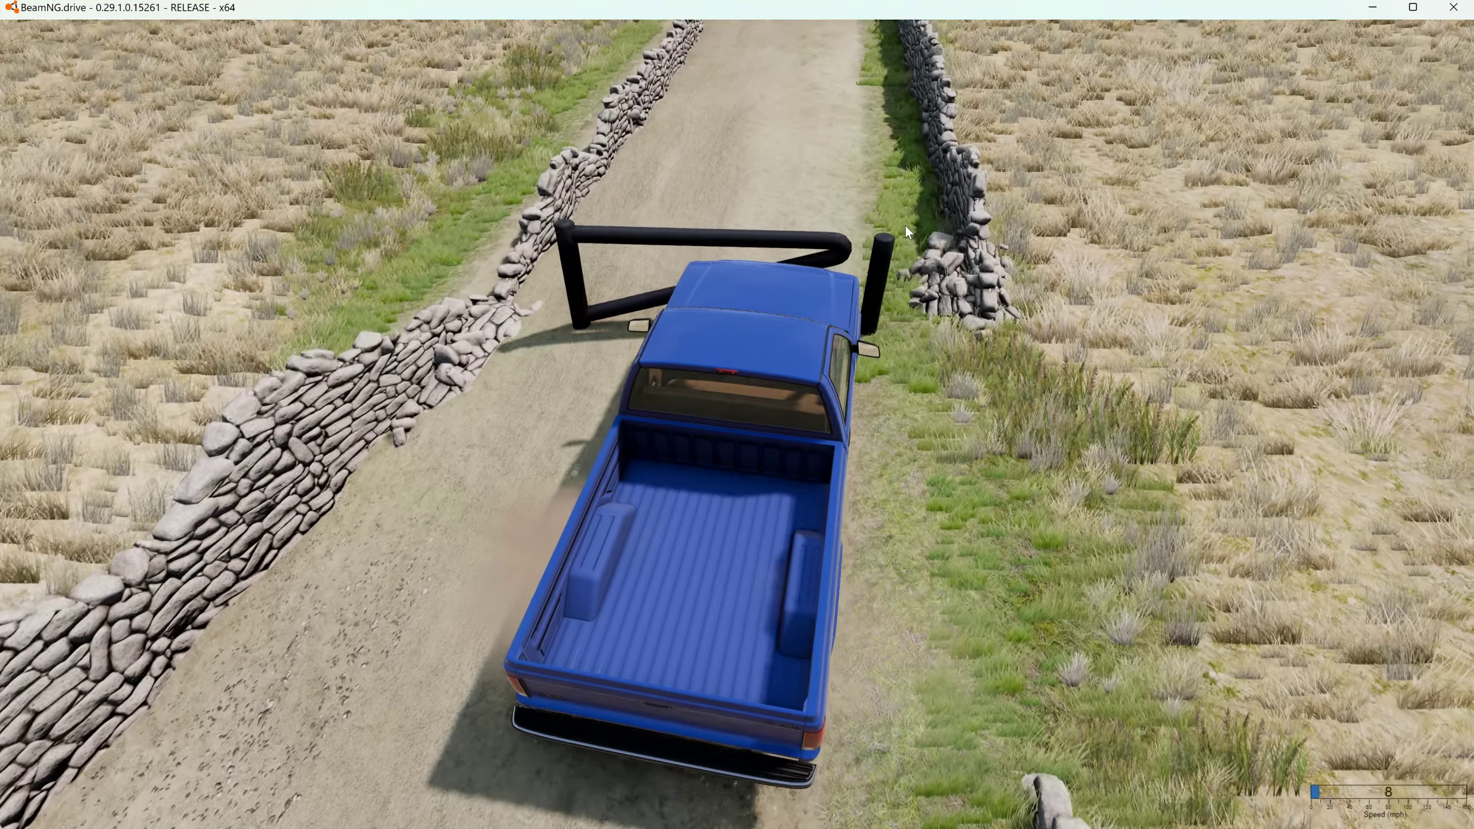
key(r)
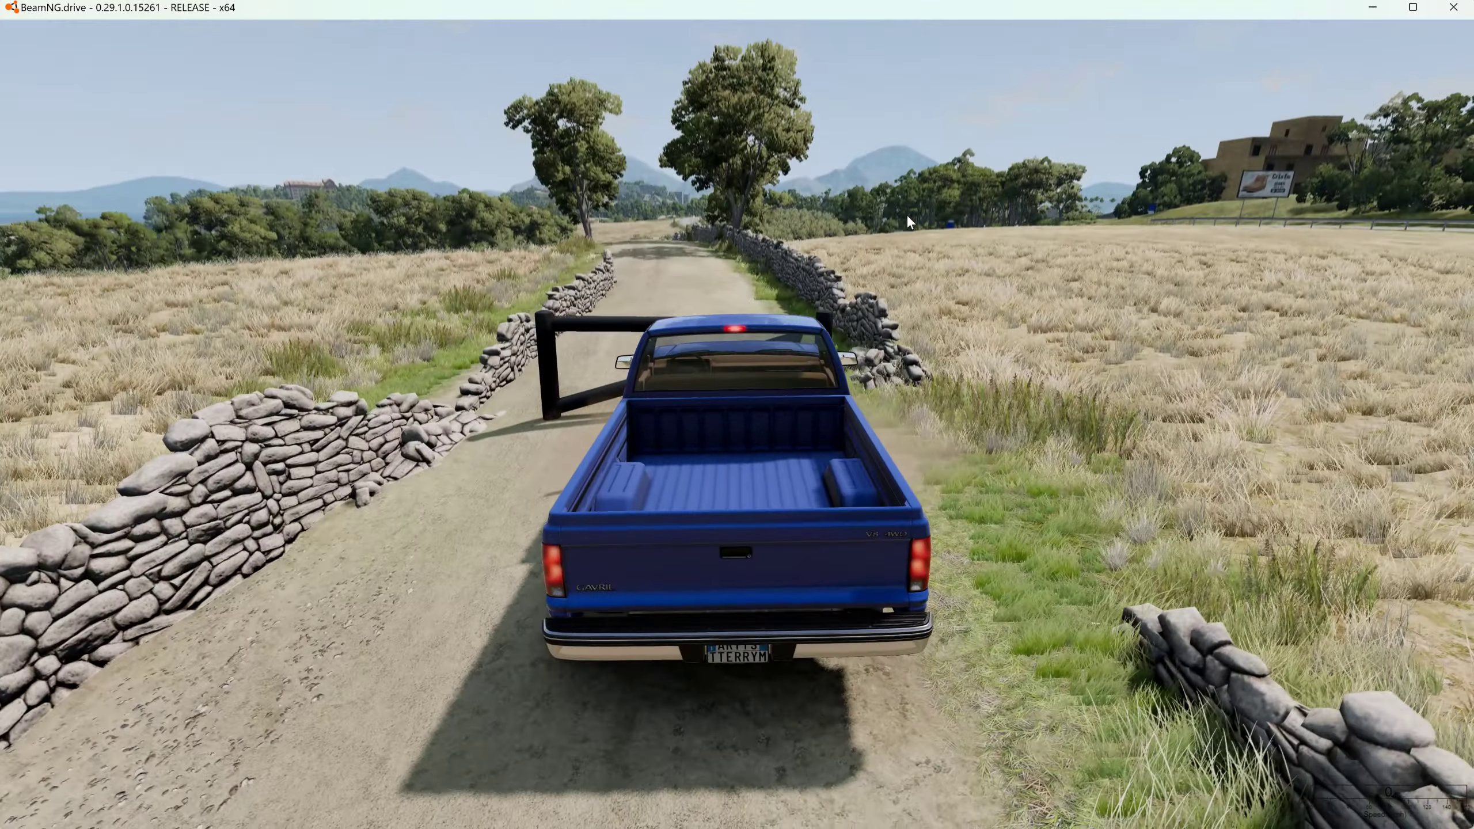
right_drag(906, 214, 905, 219)
key(Up)
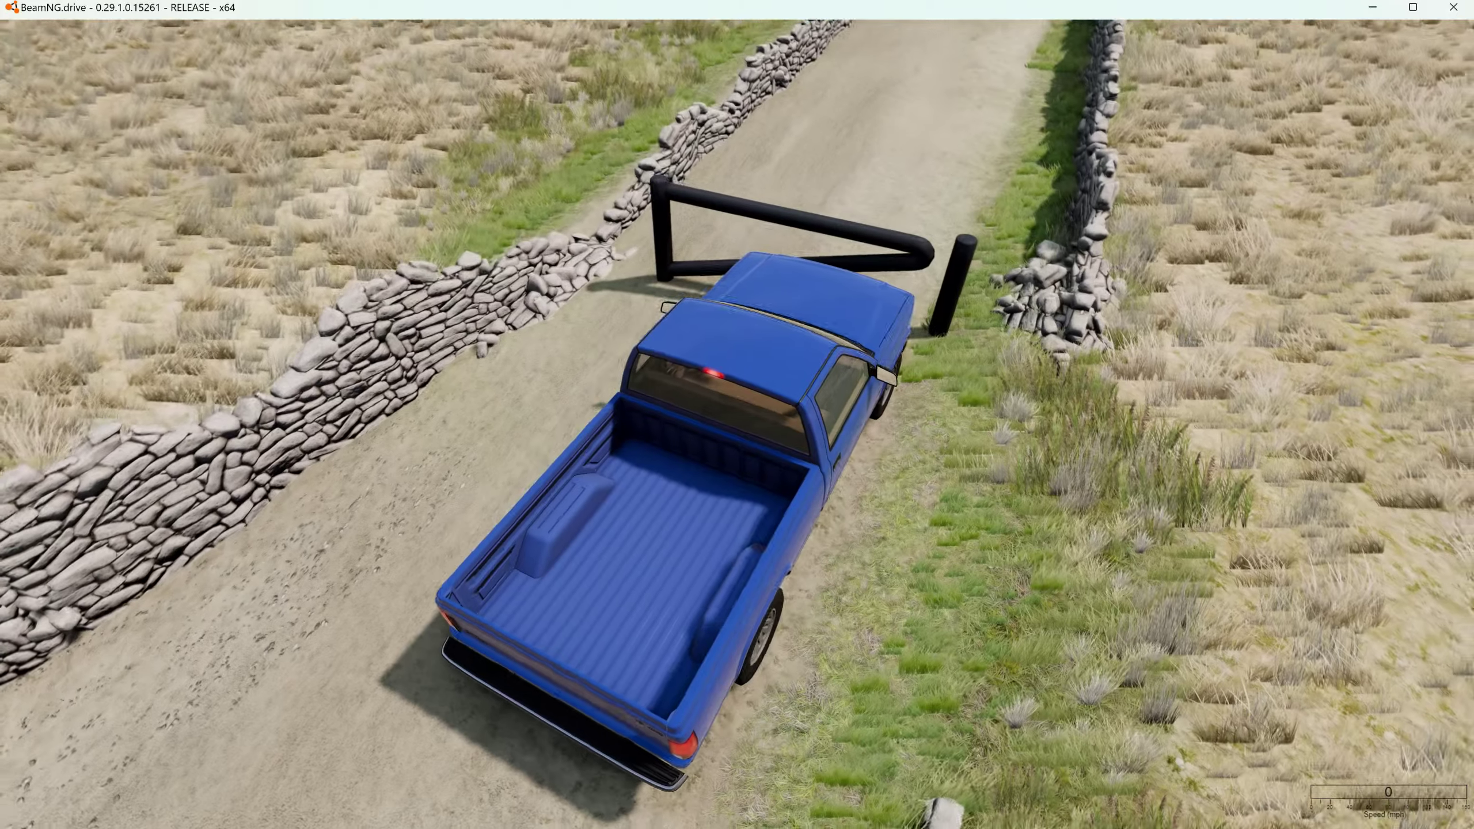
key(Up)
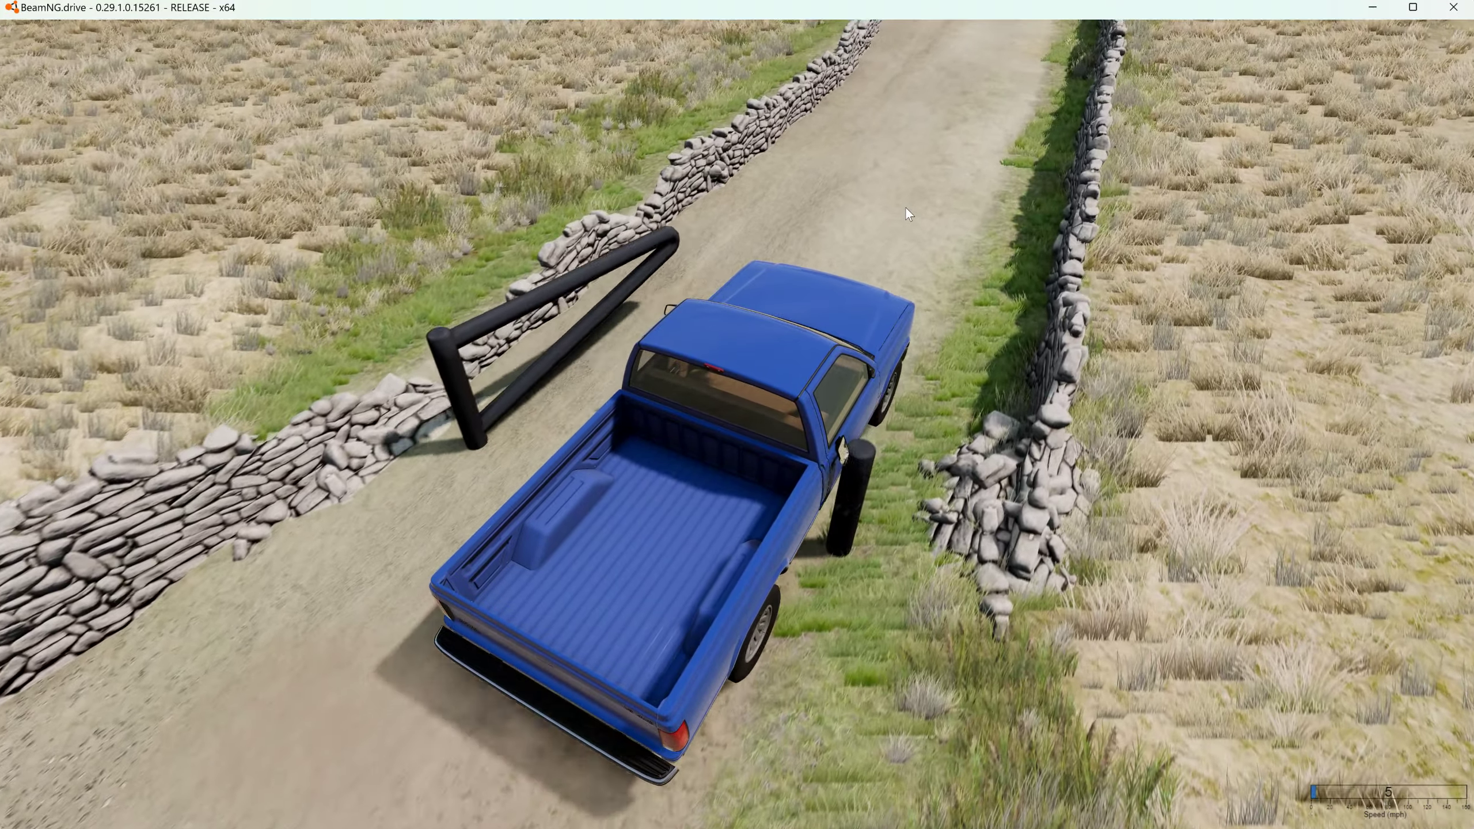
Back the pickup well down the dirt road and reset the gate to its closed state.
key(Down)
mouse_move(905, 206)
right_down()
mouse_move(835, 343)
mouse_move(907, 205)
right_up()
key(shift+c)
key(s)
key(w)
key(r)
key(shift+c)
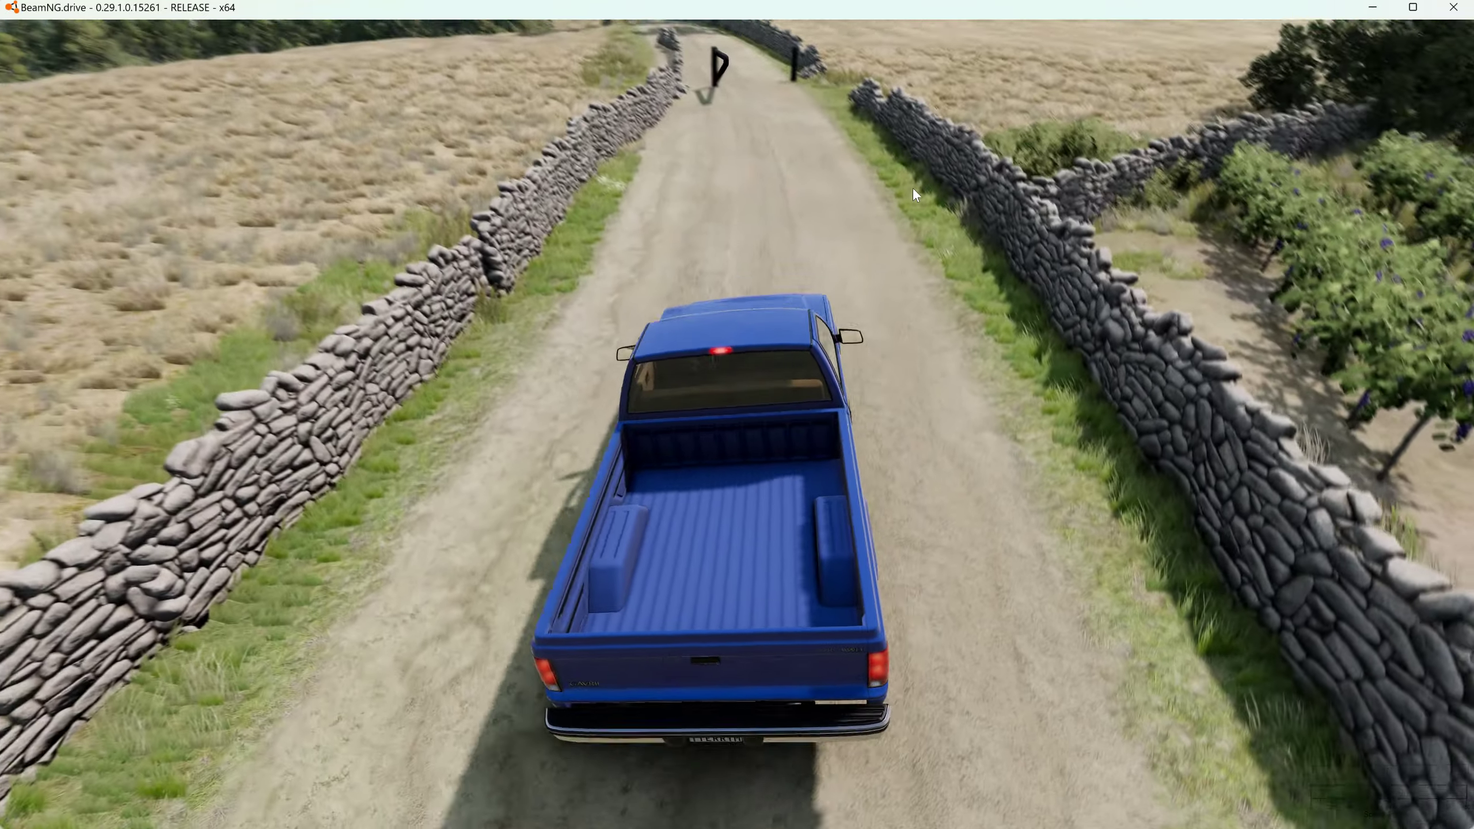
key(Tab)
key(r)
right_drag(913, 188, 738, 414)
key(c)
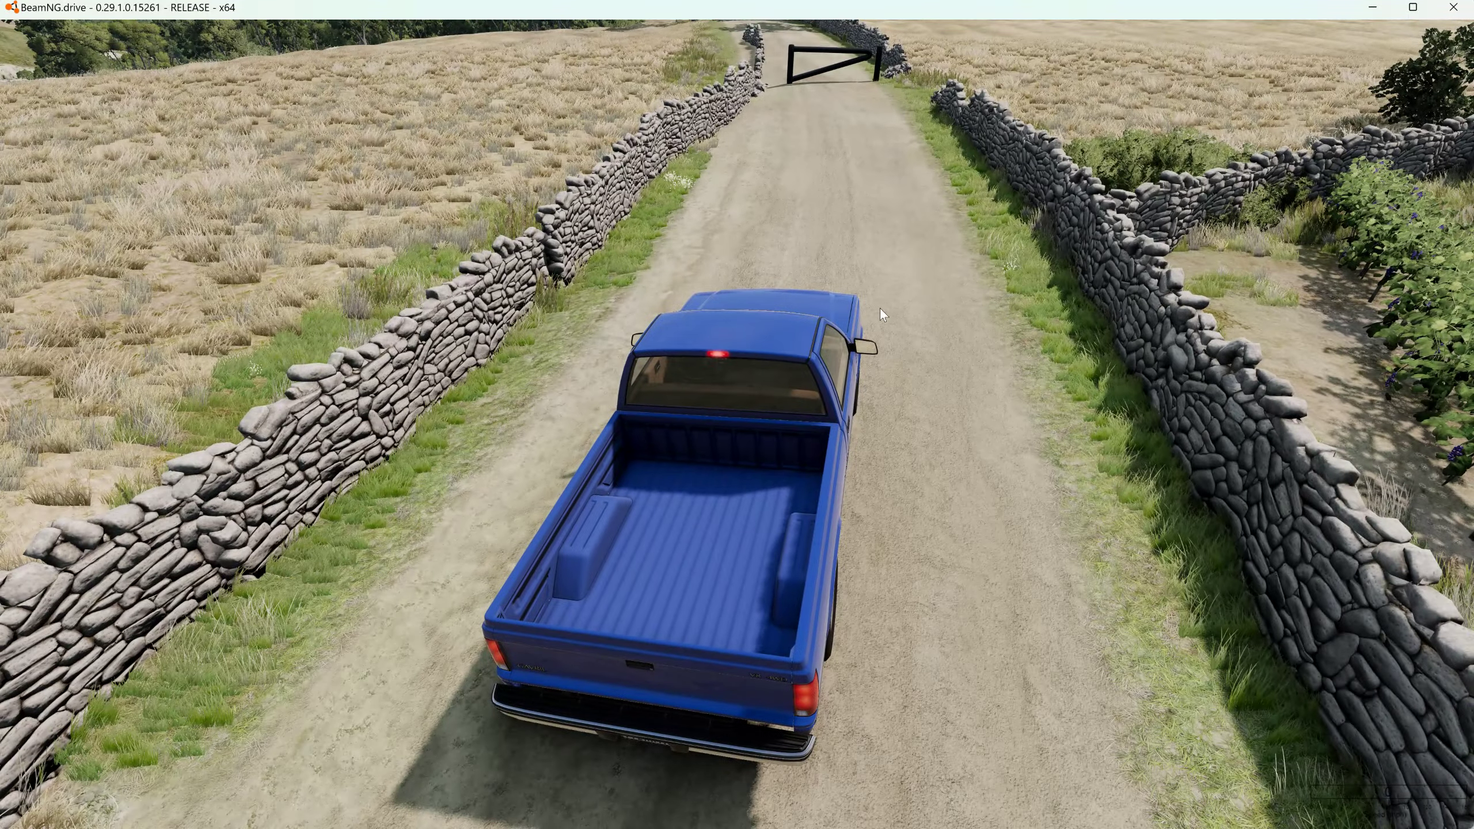
Drive the pickup up the road at low speed into the reset gate to retest it, and return down the road.
key(Up)
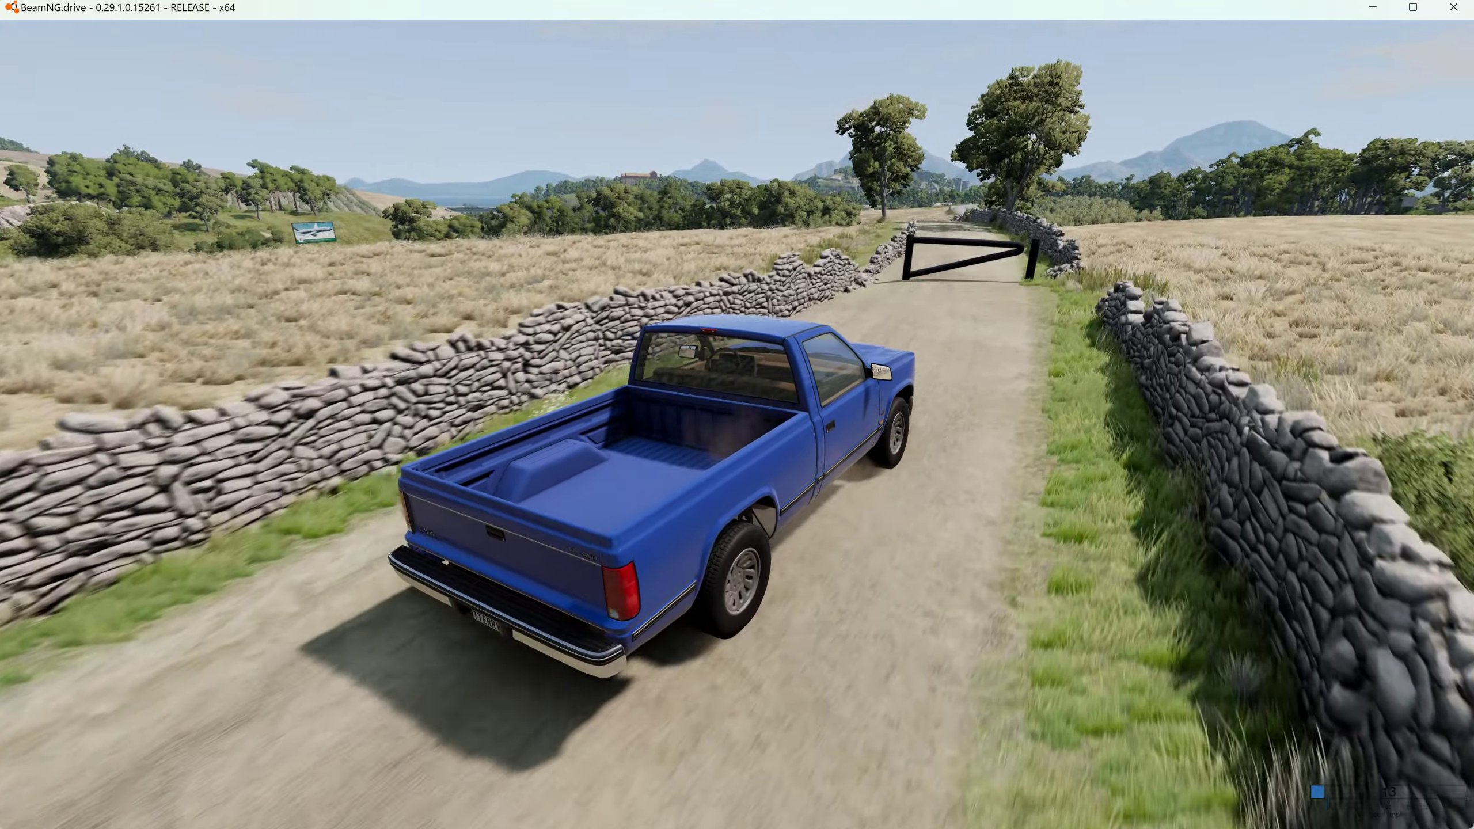
key(Down)
key(Up)
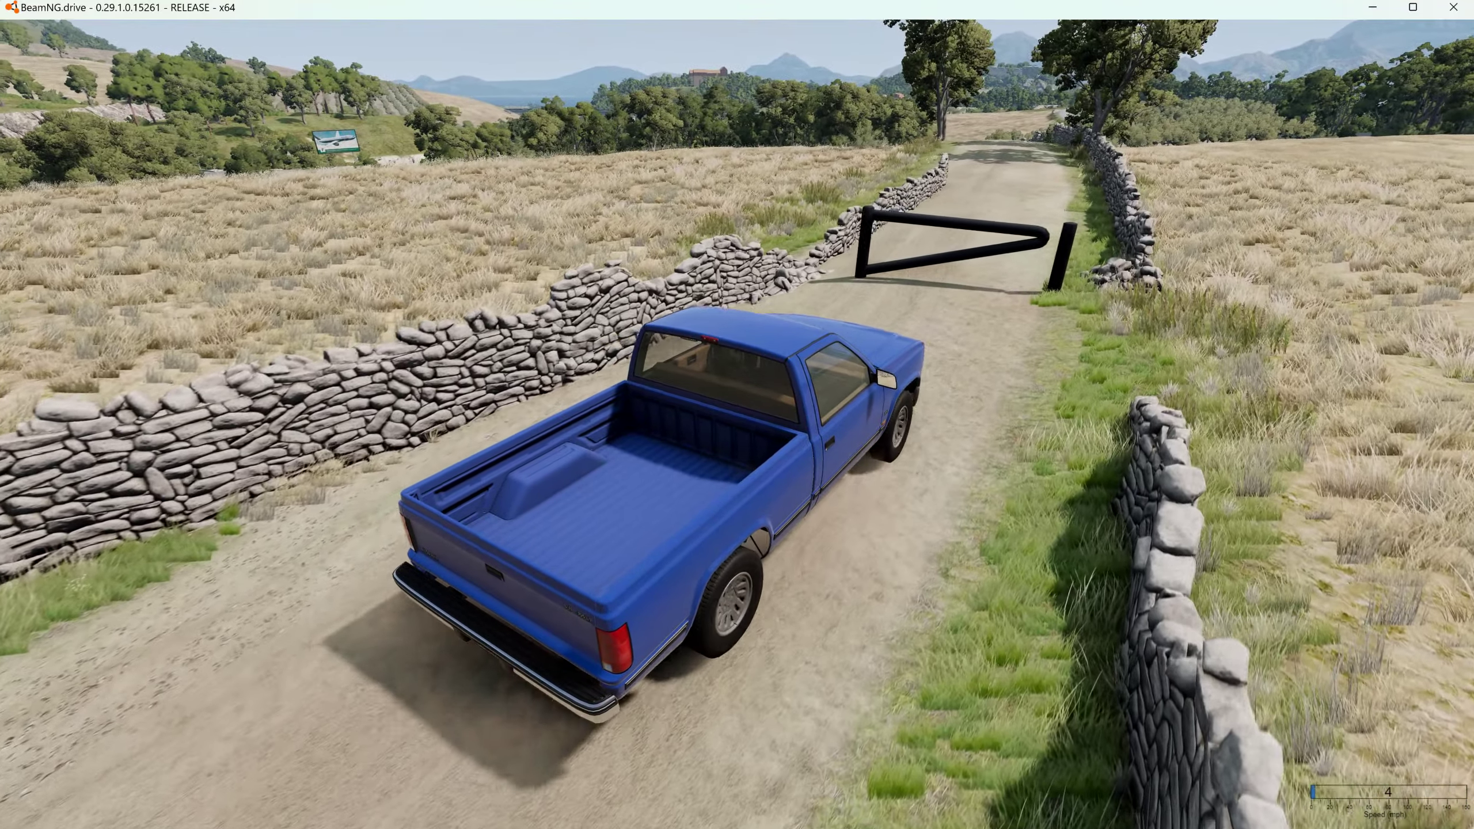
key(KP_4)
key(Down)
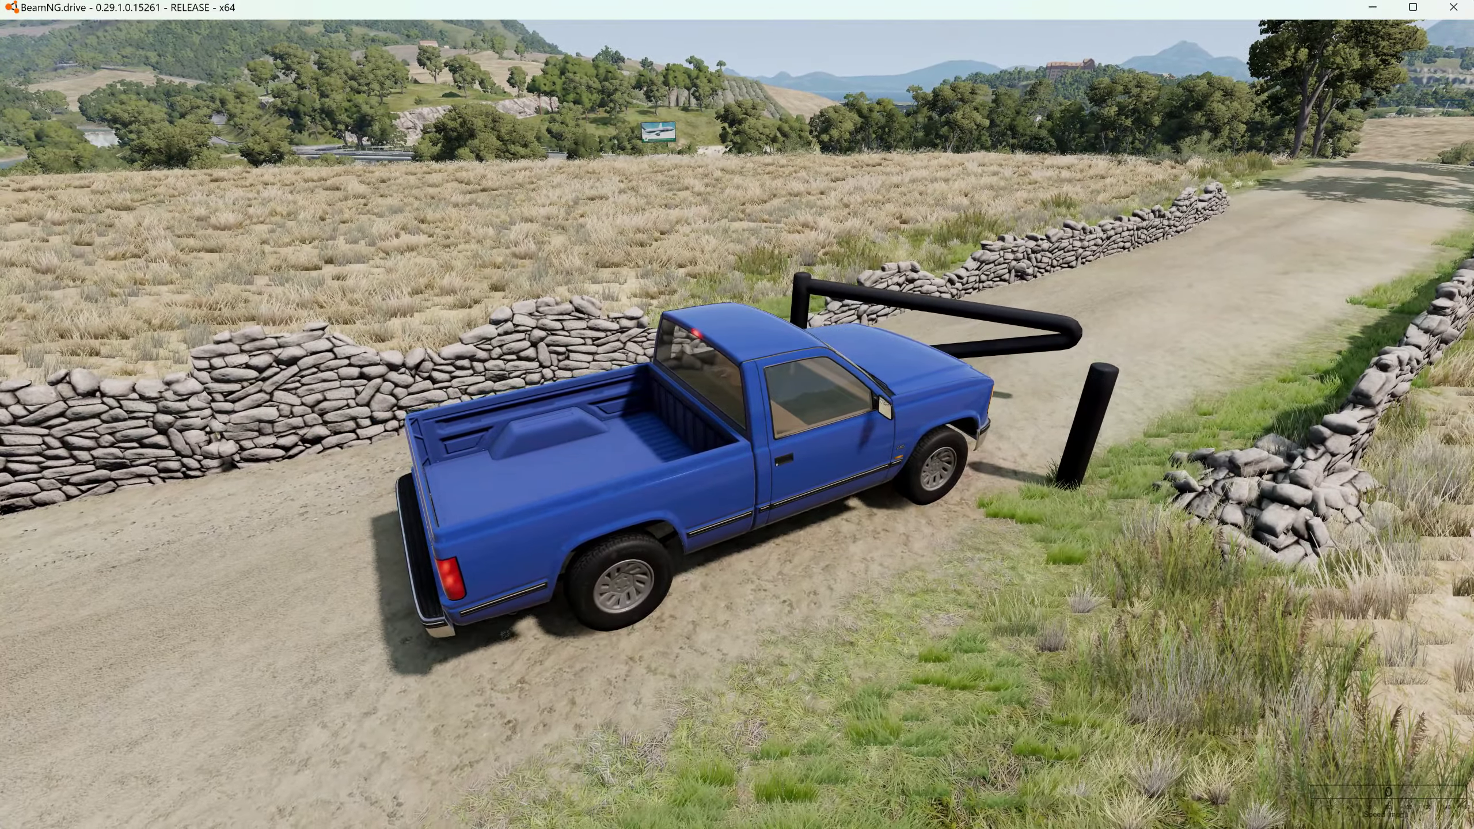
key(Up)
key(KP_4)
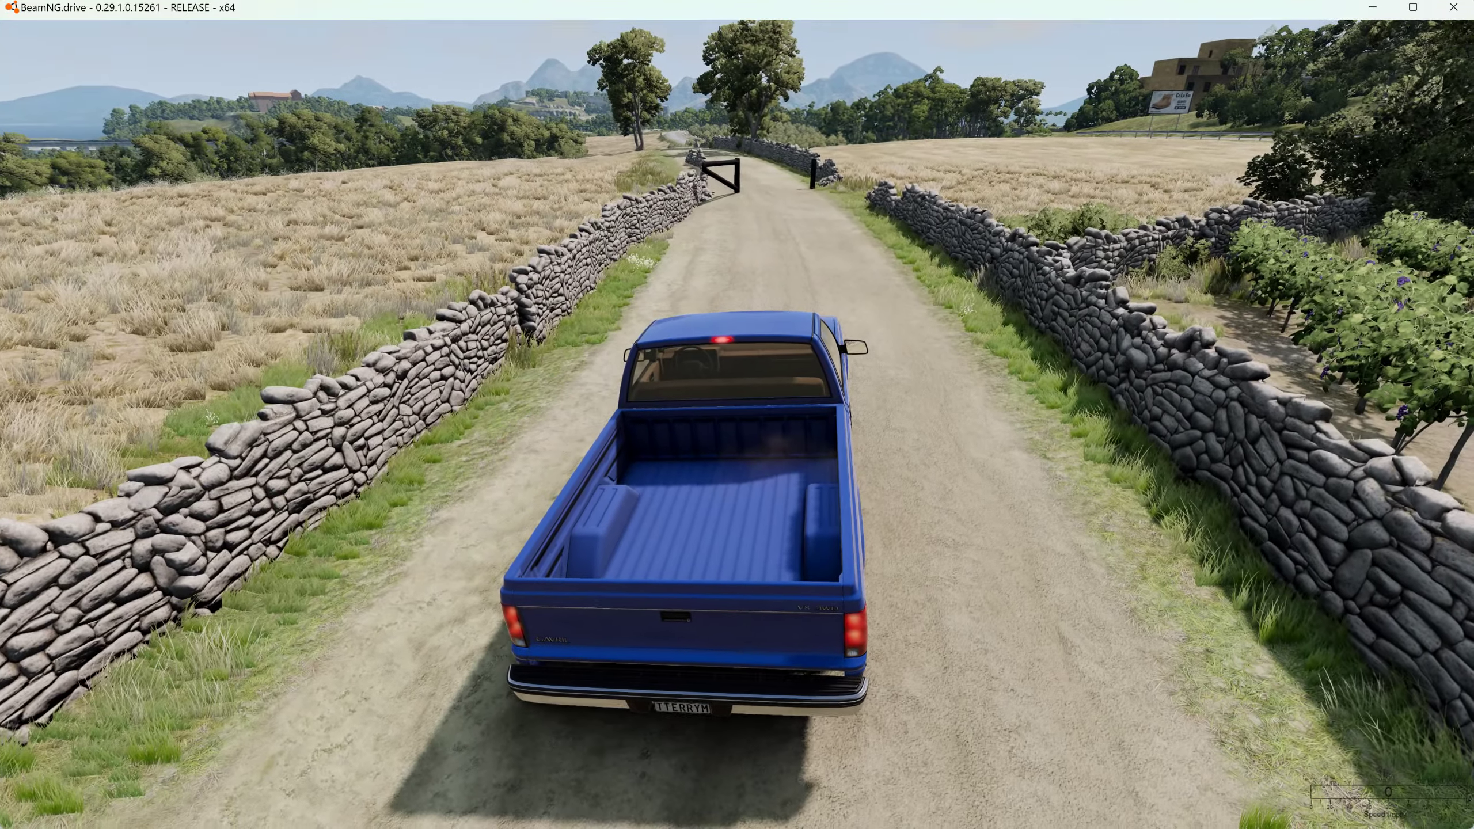
In the World Editor, select the gate from above and duplicate it twice farther up the road, at about Y 787.35 and Y 790.66.
key(F11)
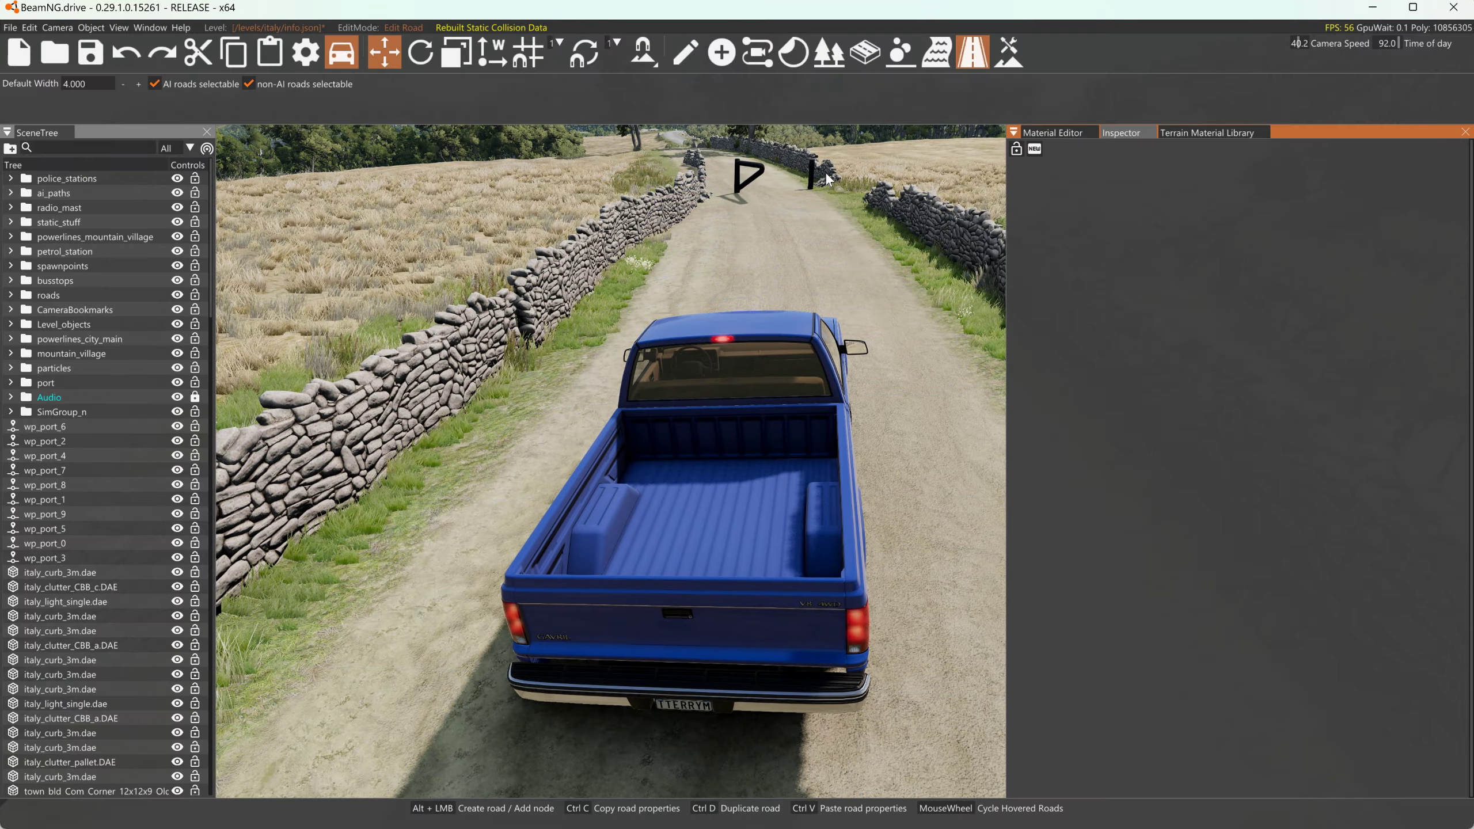
key(s)
right_drag(827, 174, 801, 217)
key(w)
key(s)
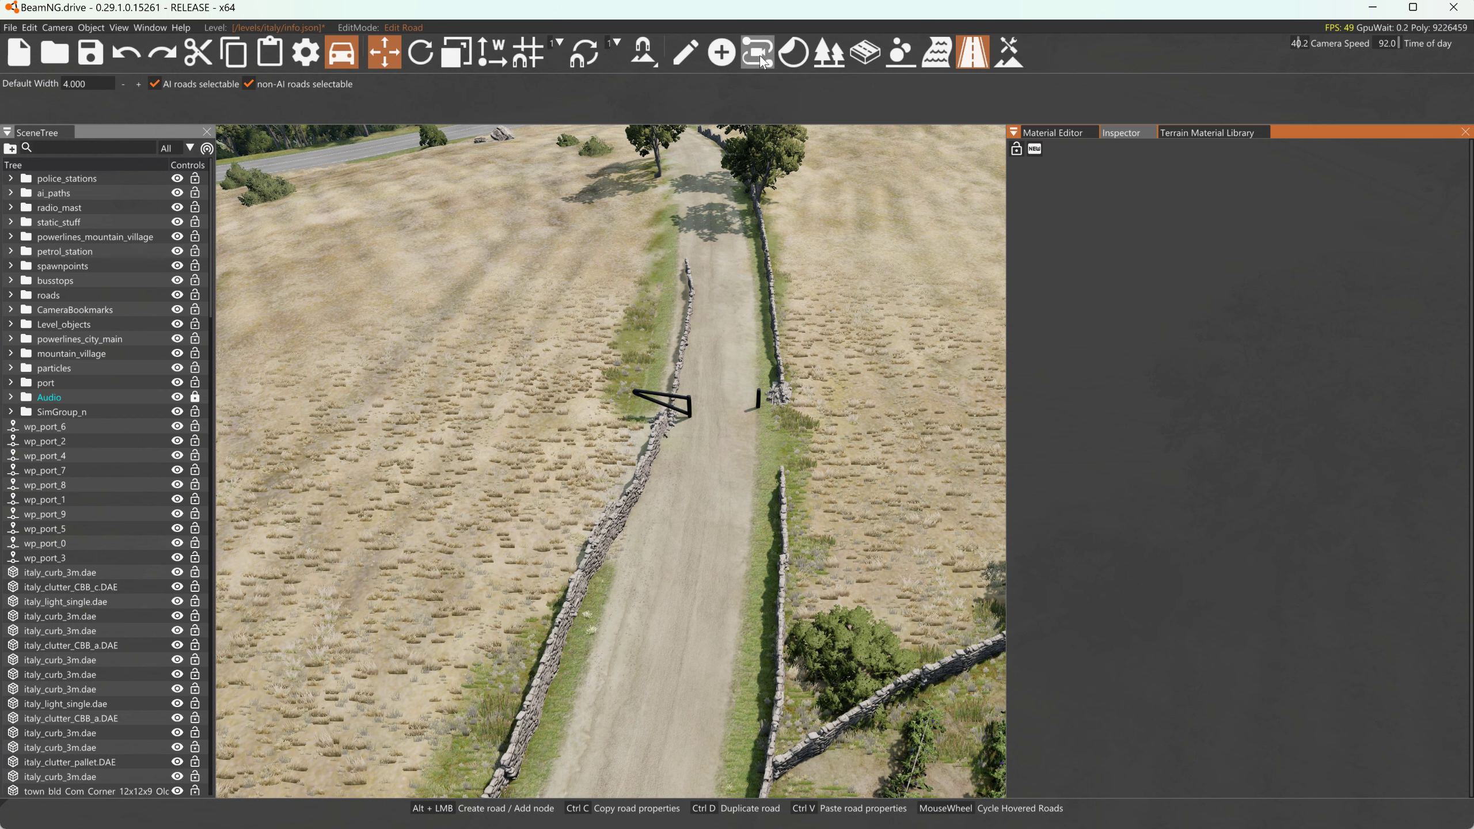
click(685, 54)
click(755, 413)
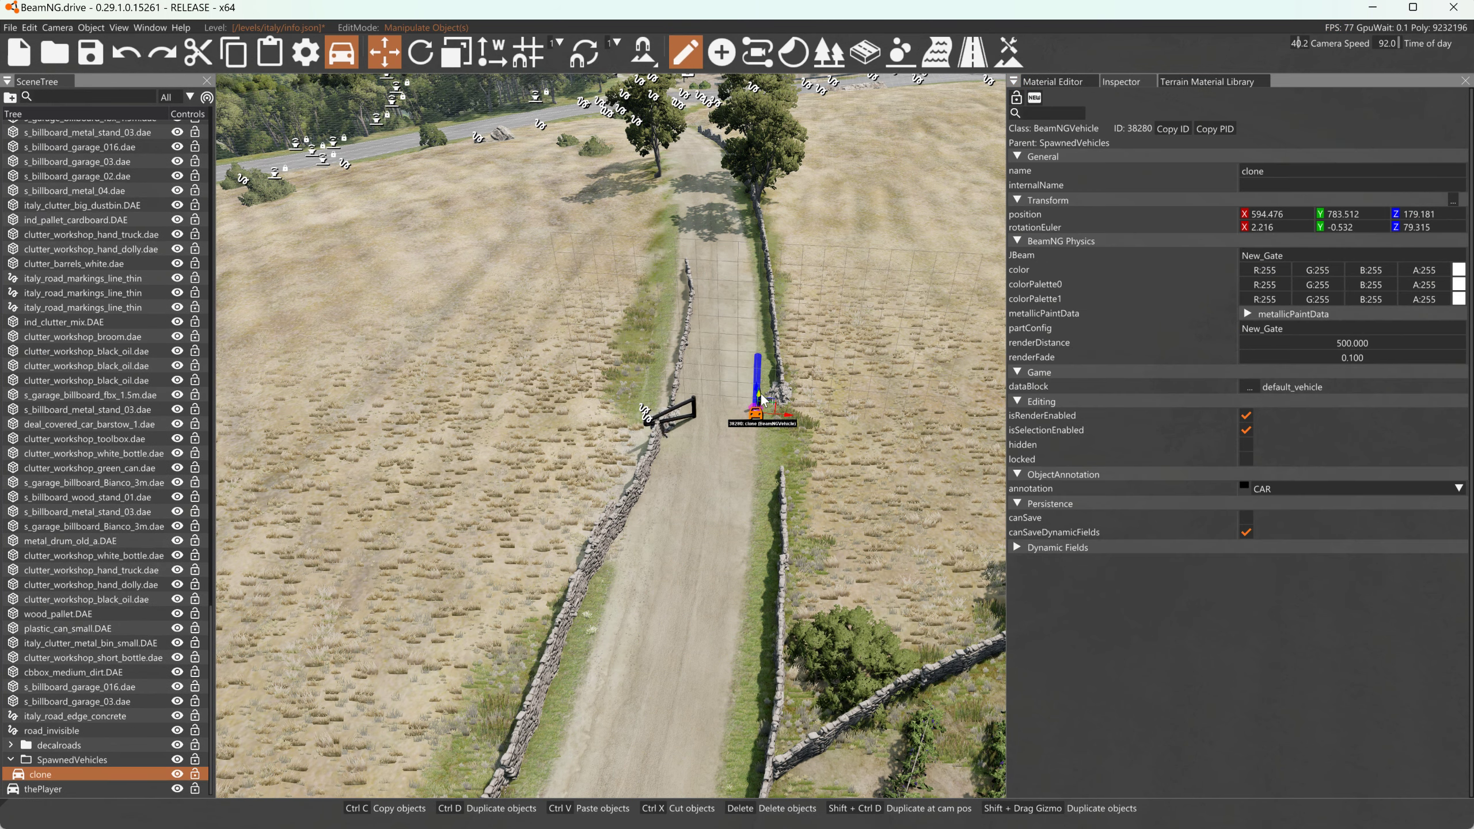
shift+drag(761, 399, 765, 388)
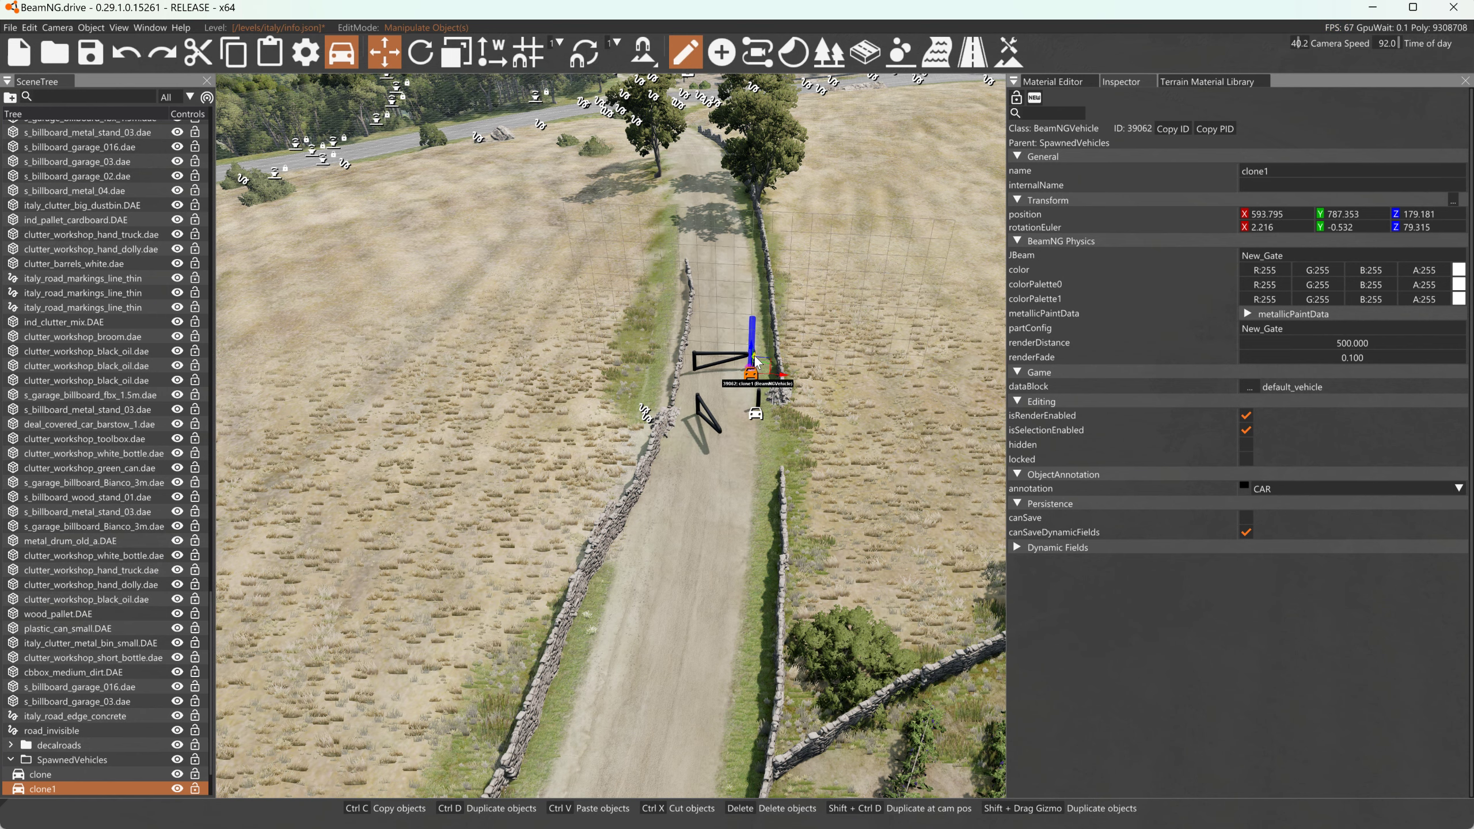
shift+drag(757, 363, 759, 320)
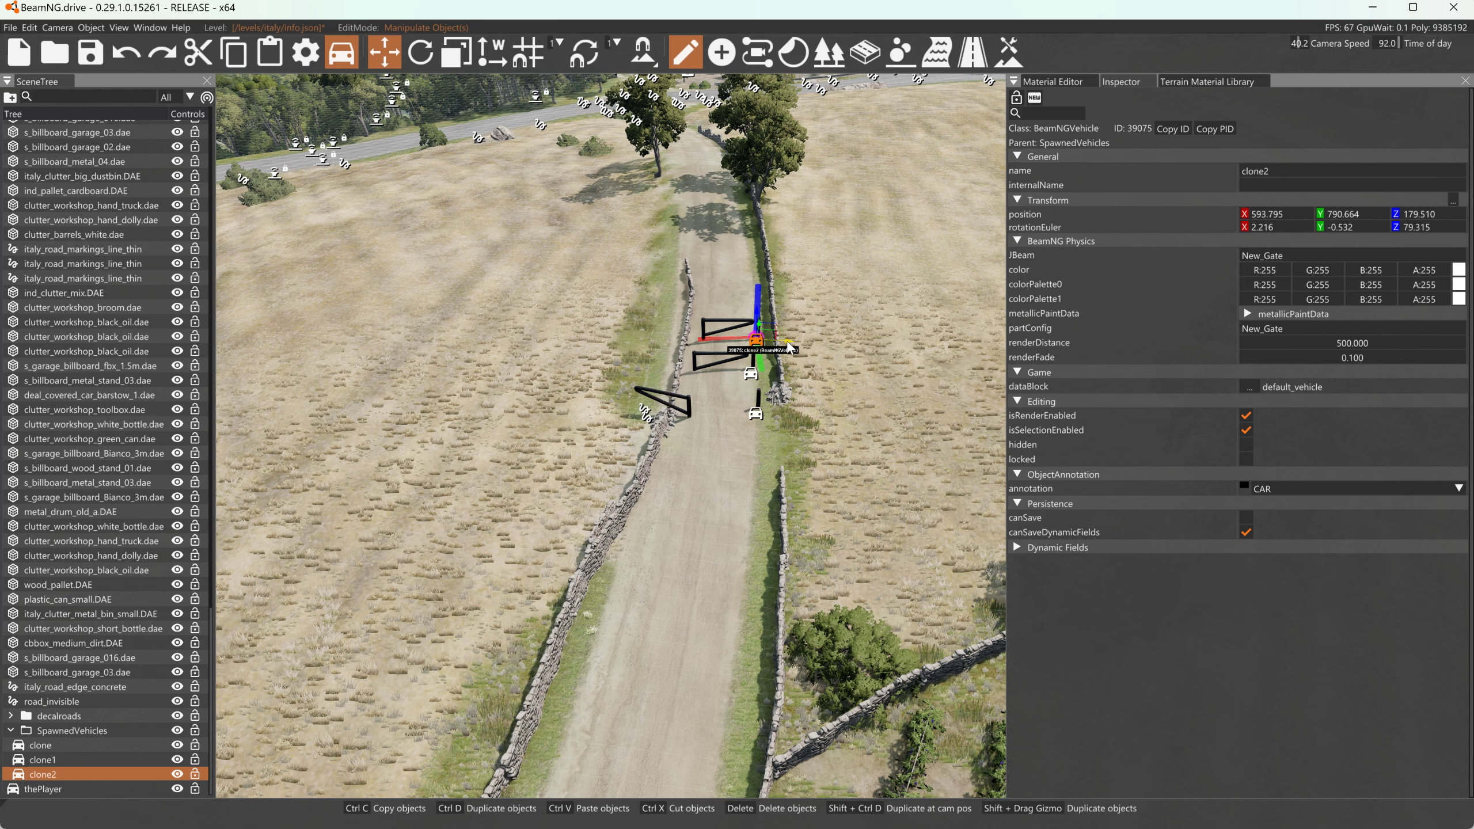
Duplicate the farthest gate across the road and turn the copy to face it as a double gate, at about X 586.69, Y 789.85.
shift+drag(789, 347, 752, 348)
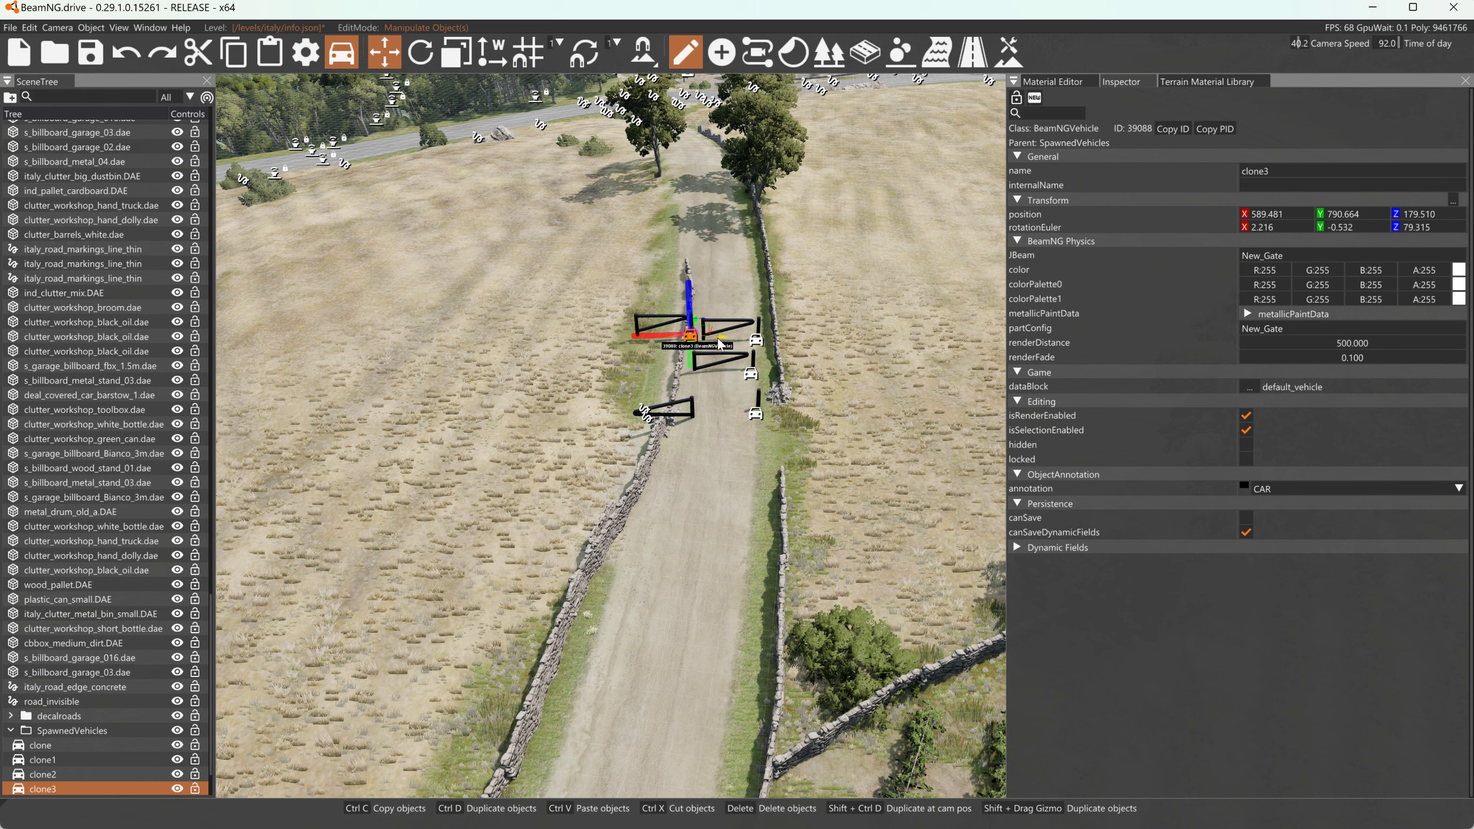
click(755, 341)
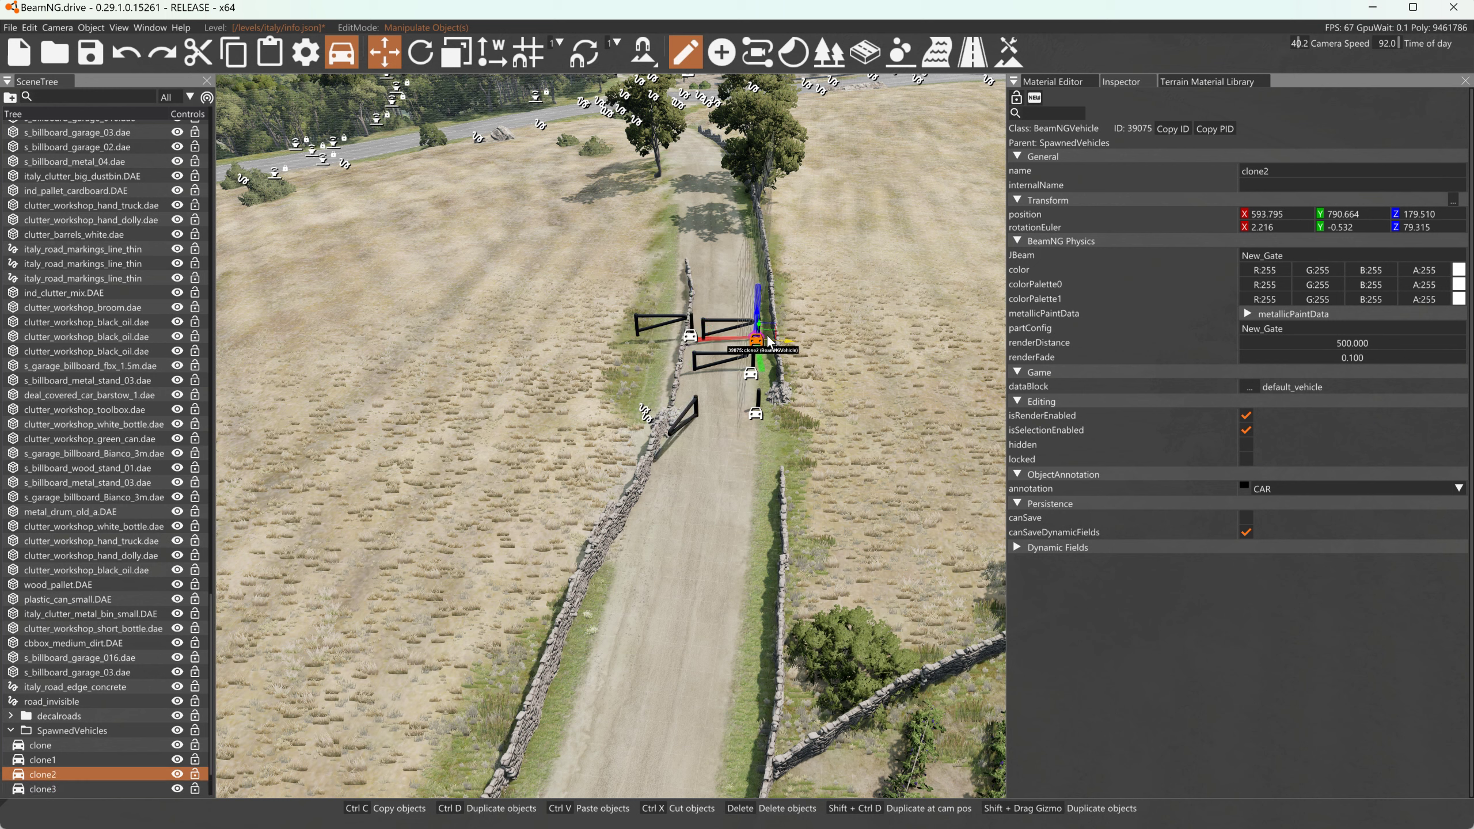
click(691, 342)
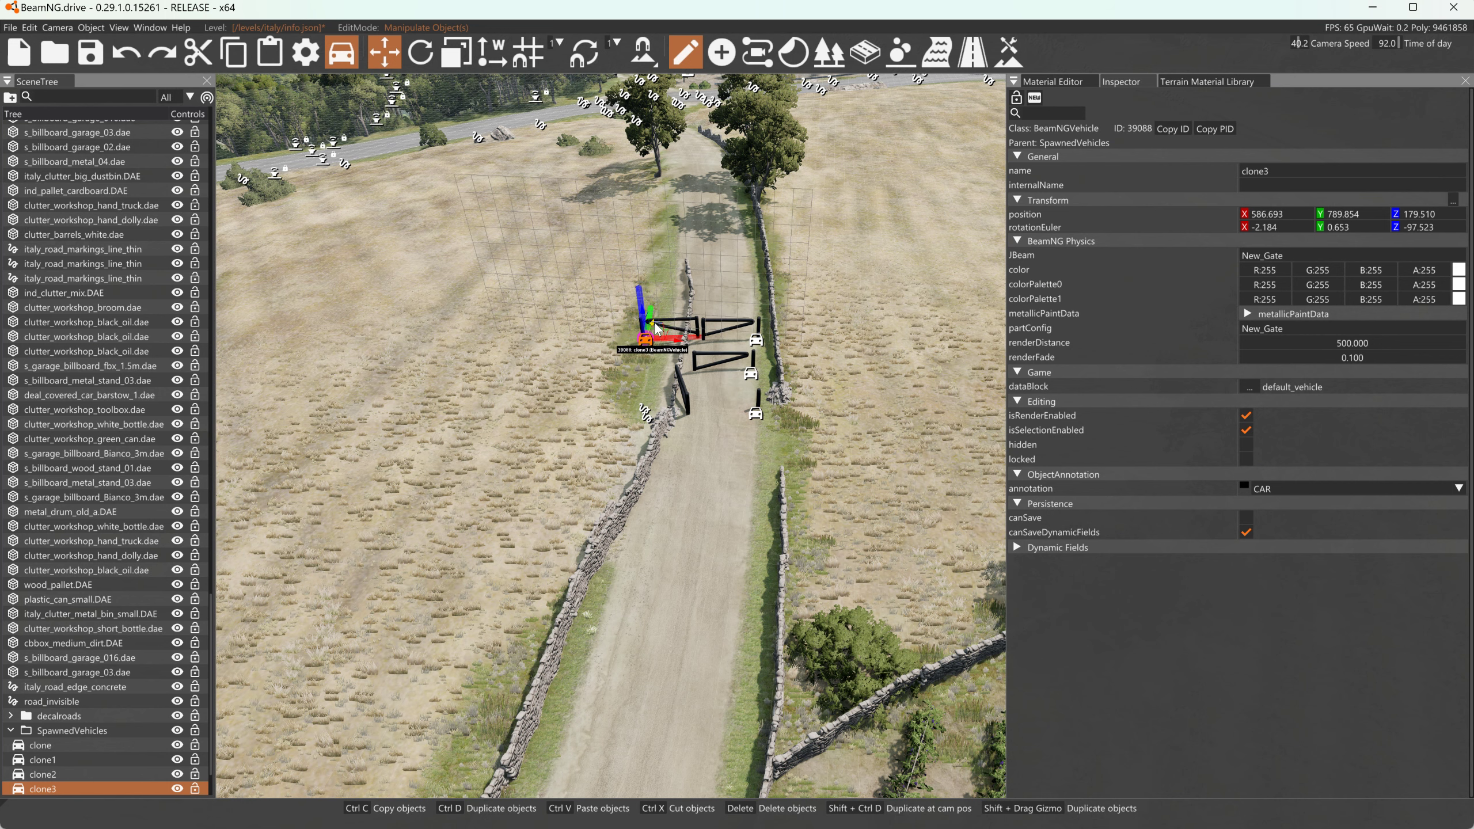
Delete the original gate and its nearest copy, keeping only the facing pair across the road.
click(752, 374)
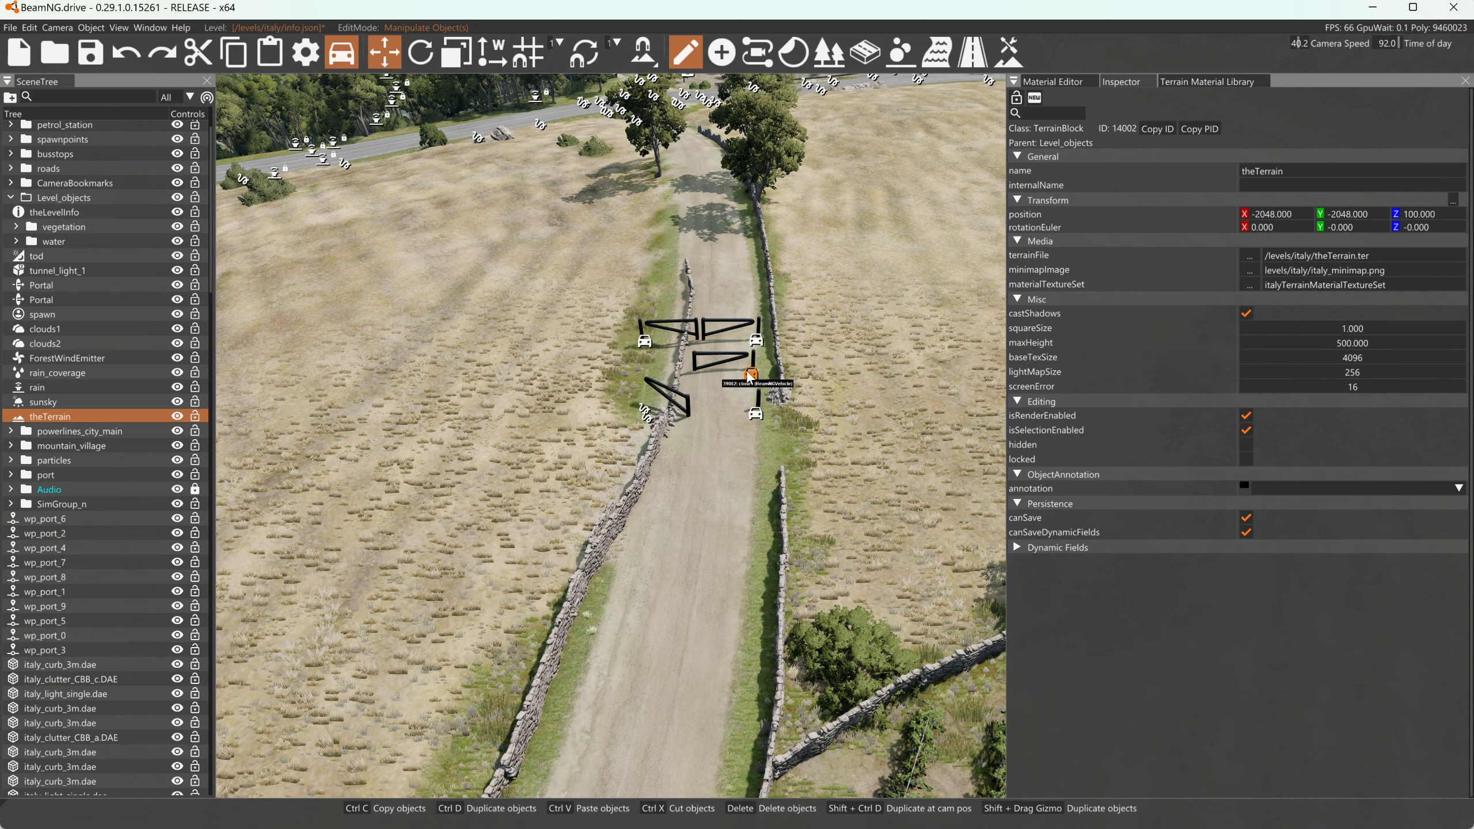
key(Delete)
key(Delete)
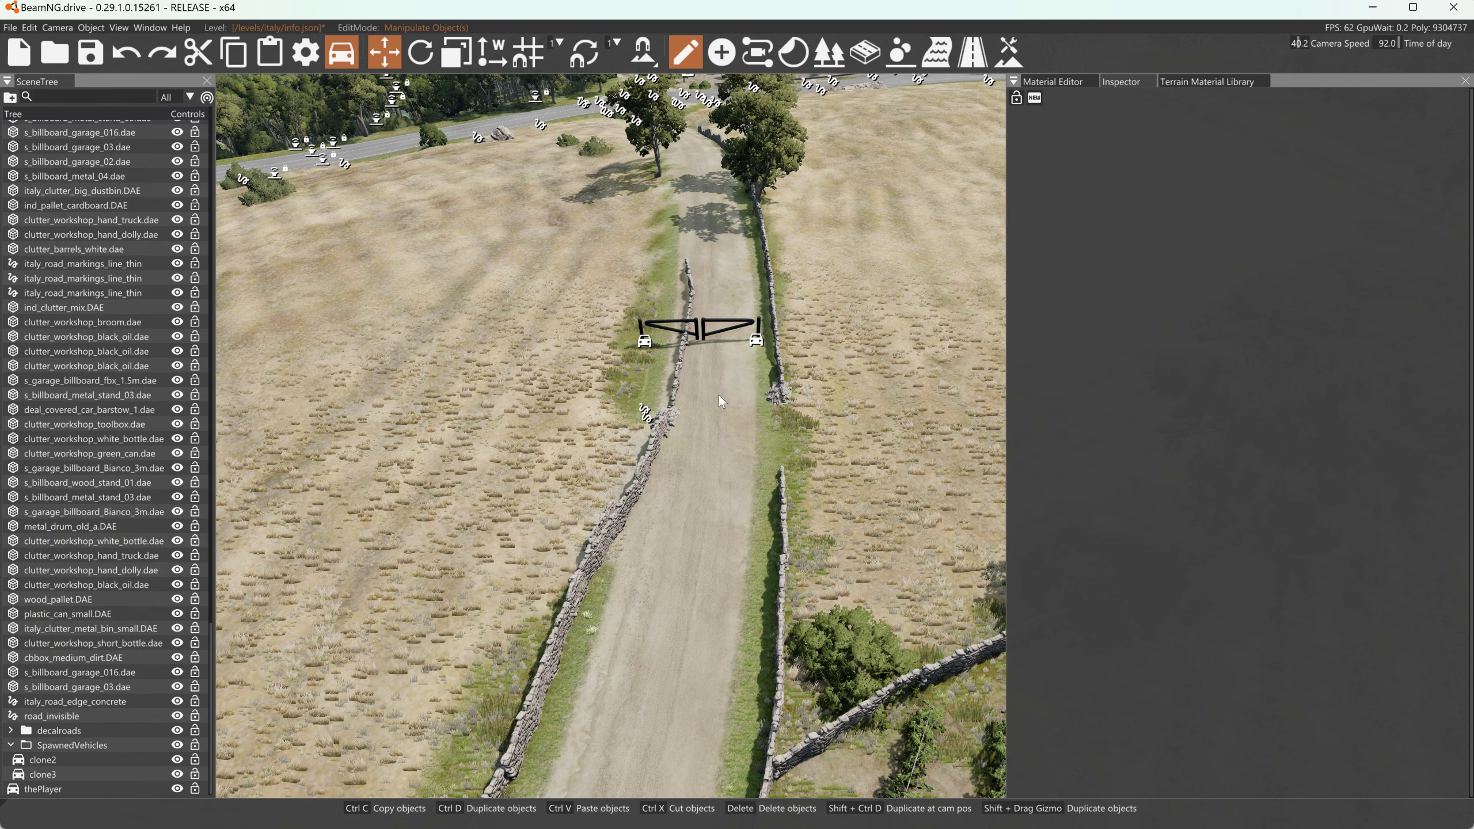
In forest editing, select the rock wall pieces beside the double gate and move them off the road to about X 585.88.
click(828, 54)
click(681, 366)
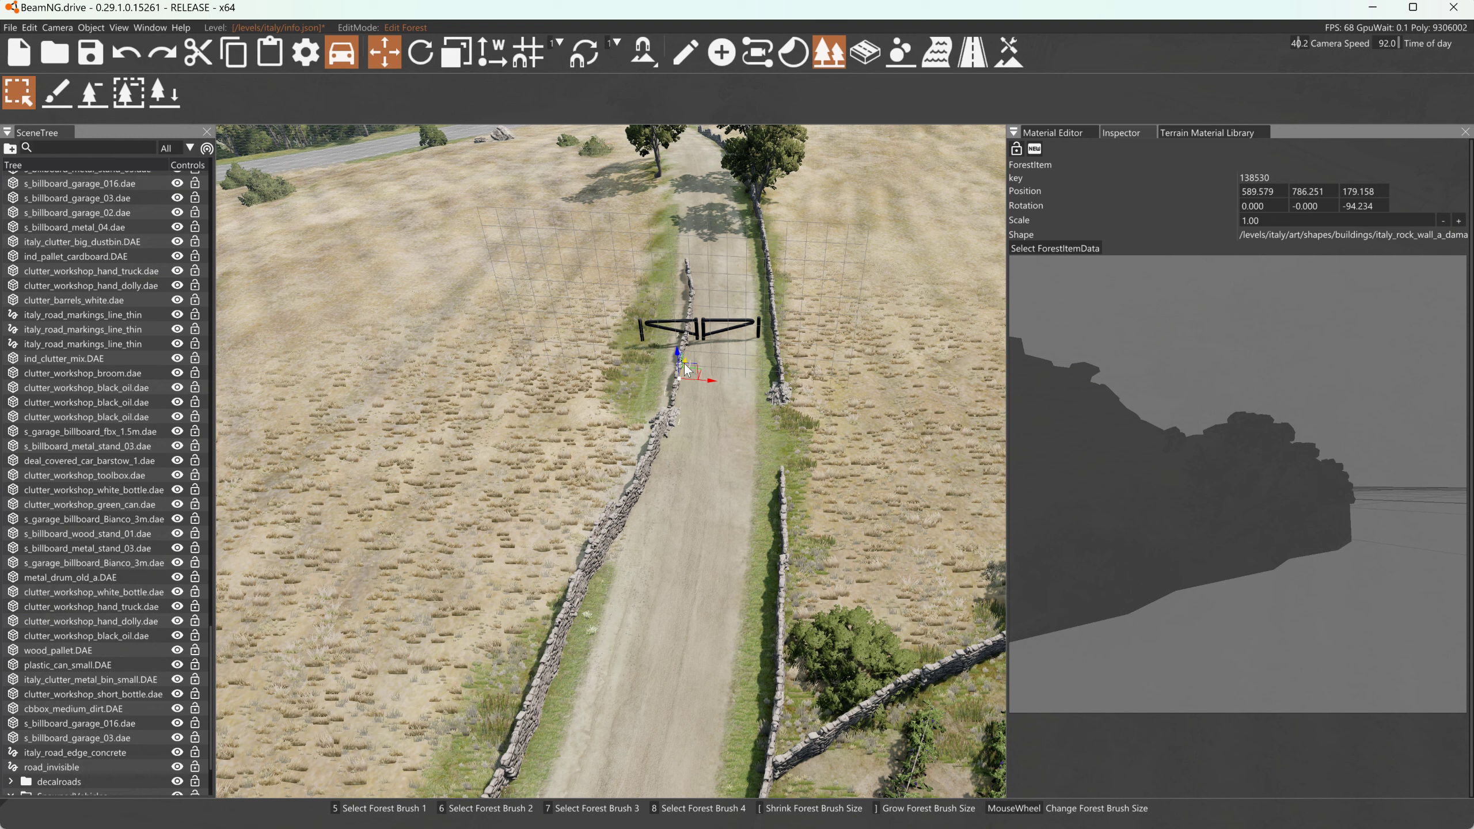
drag(688, 391, 675, 256)
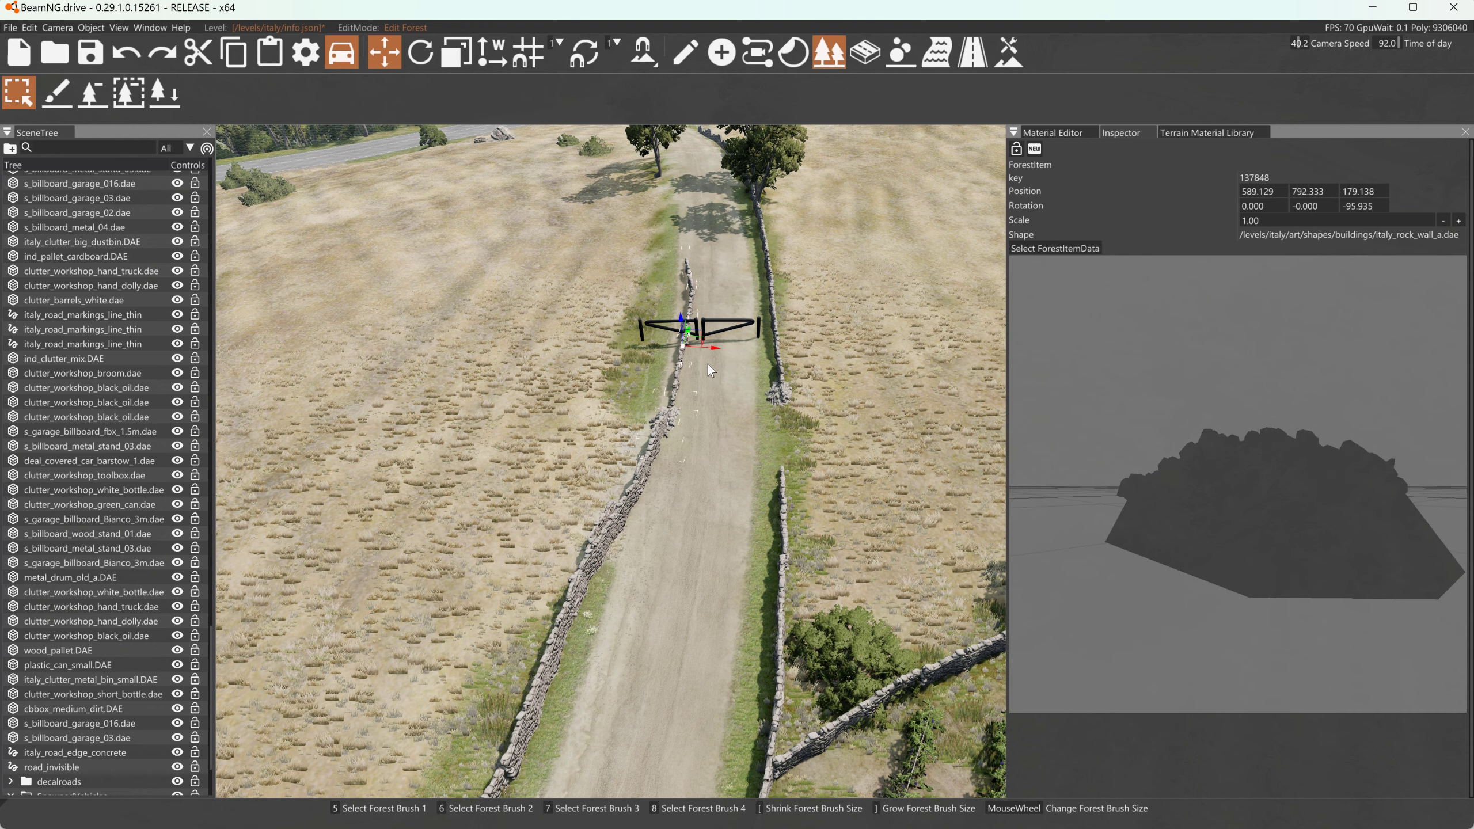
drag(716, 350, 666, 350)
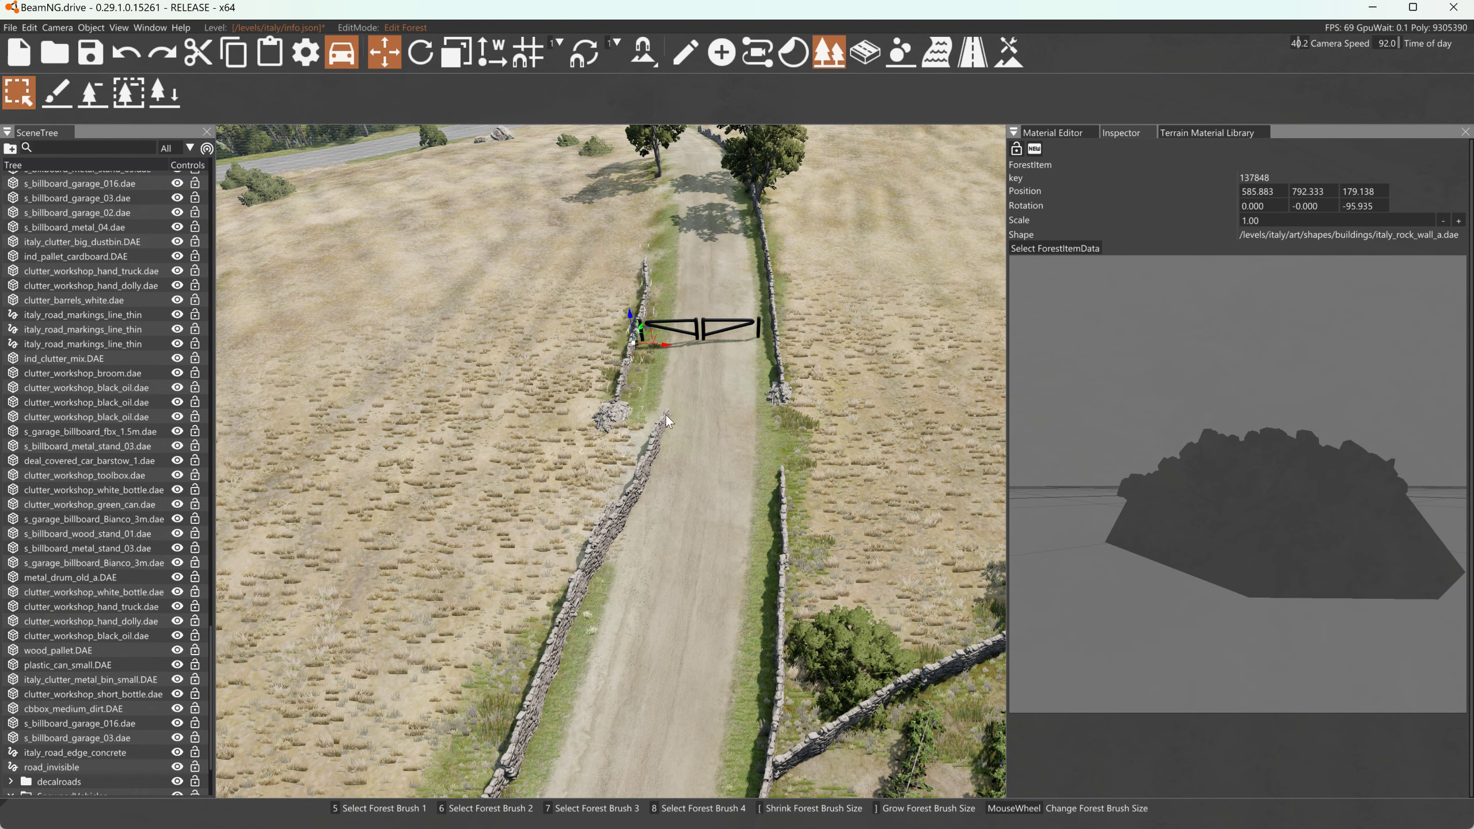
Shift the next rock wall section outward from the road to line up with the moved wall, and delete the crumbled end piece between them.
drag(691, 420, 598, 499)
click(572, 415)
key(Delete)
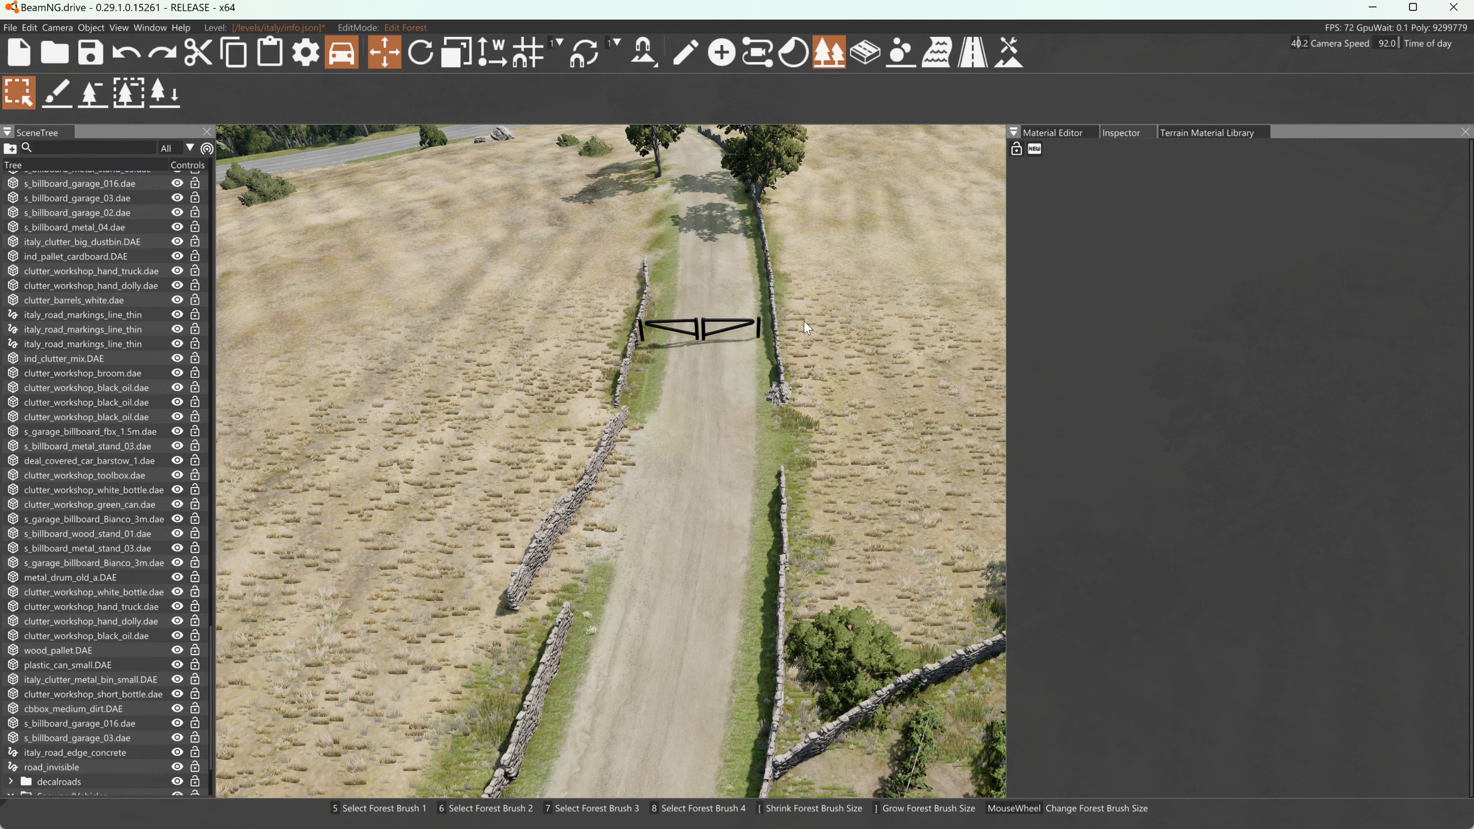
Leave the World Editor, drive the pickup up the road into one leaf of the double gate, and return it down the road.
key(F11)
key(shift+c)
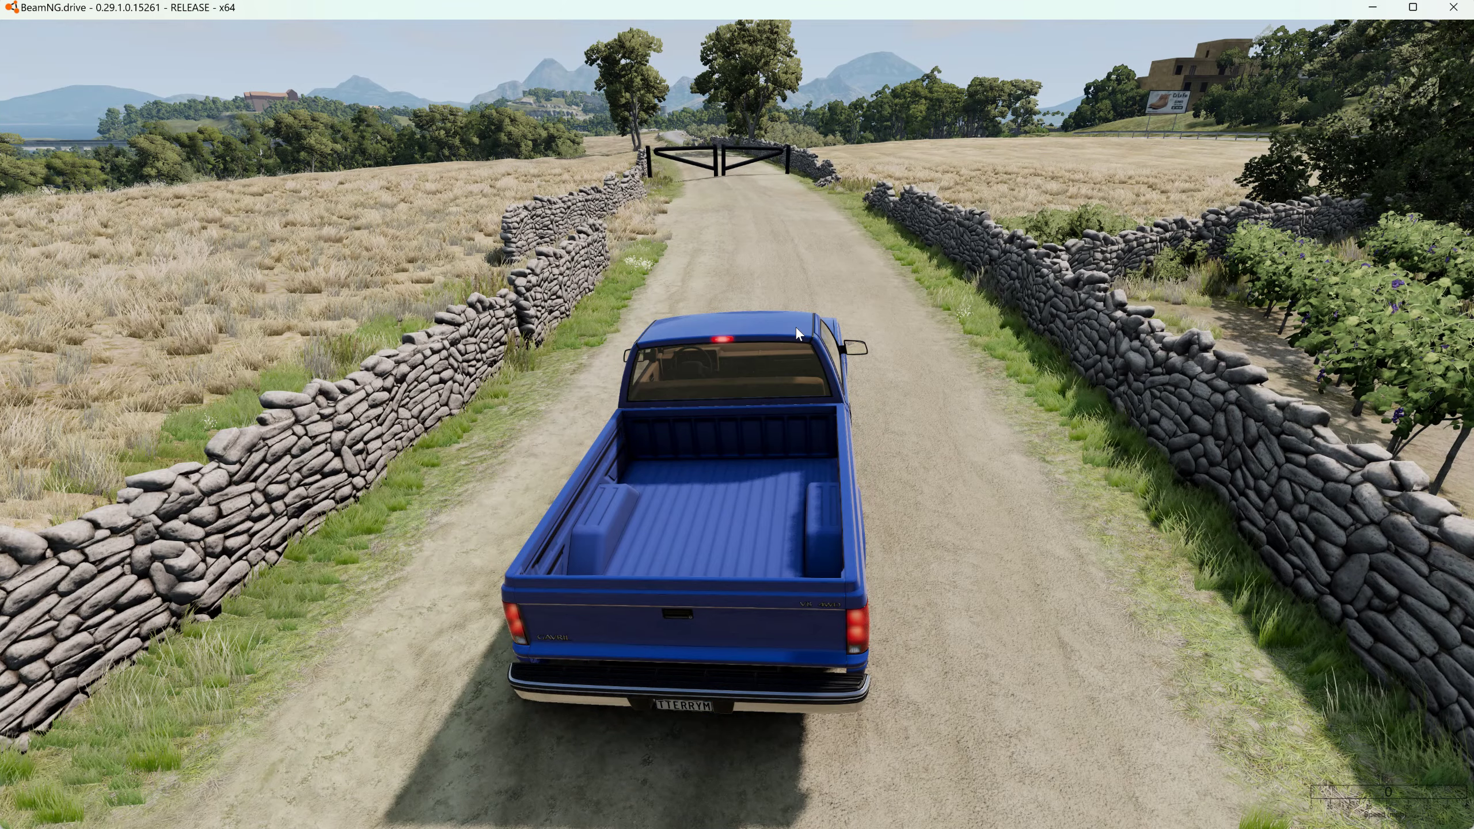
key(Up)
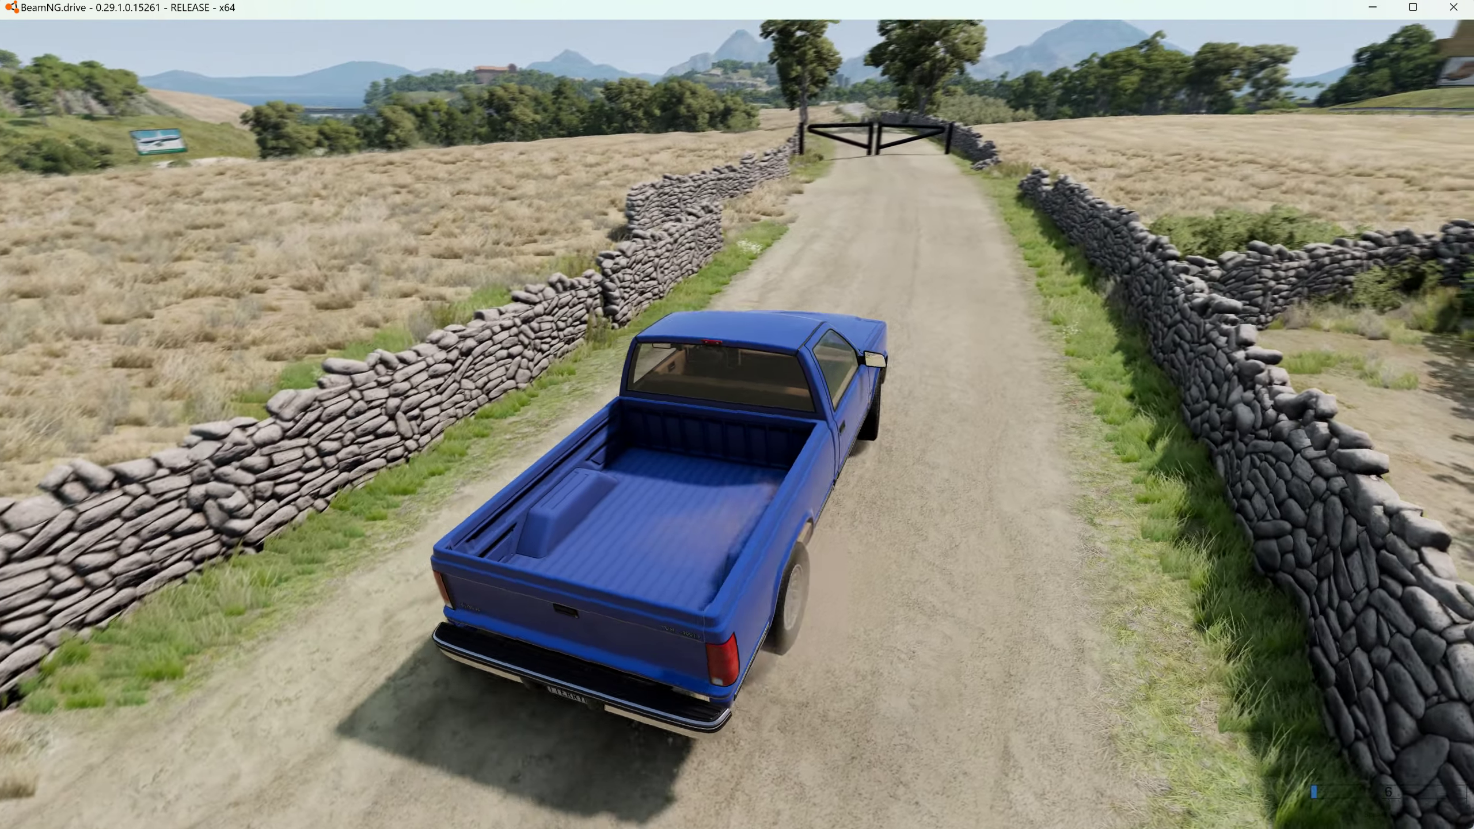
key(Up)
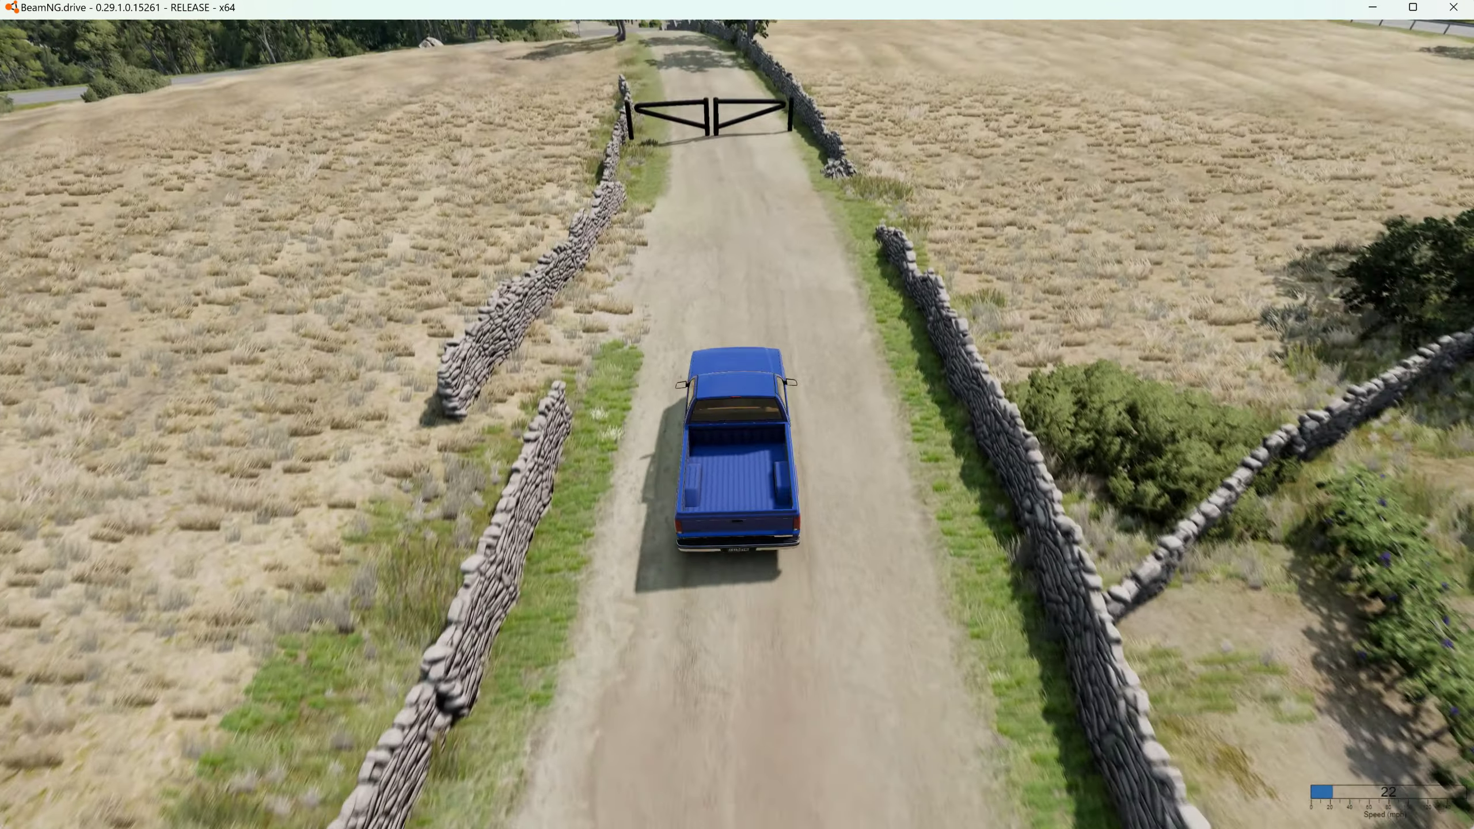
key(Right)
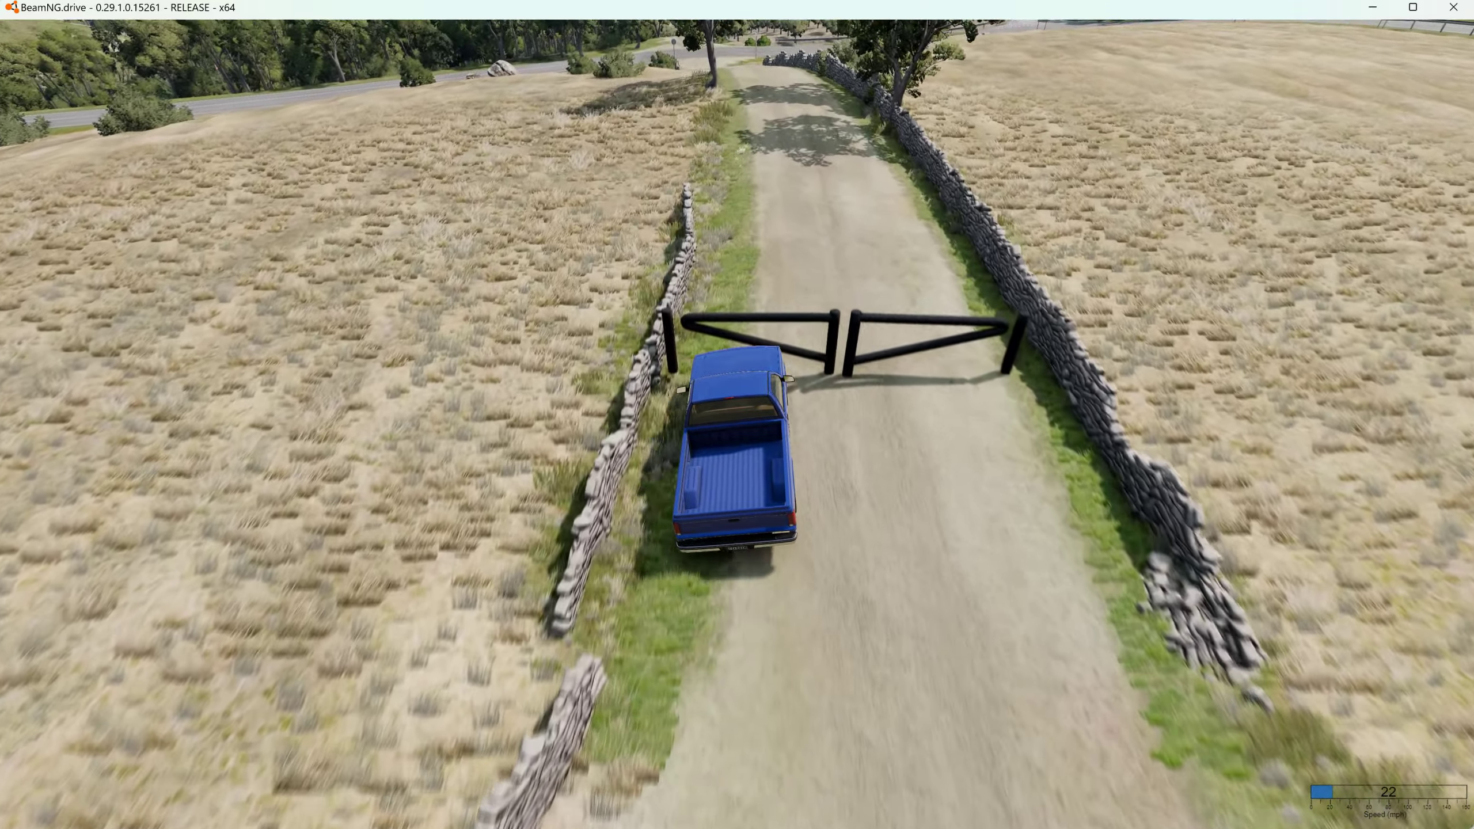
key(KP_6)
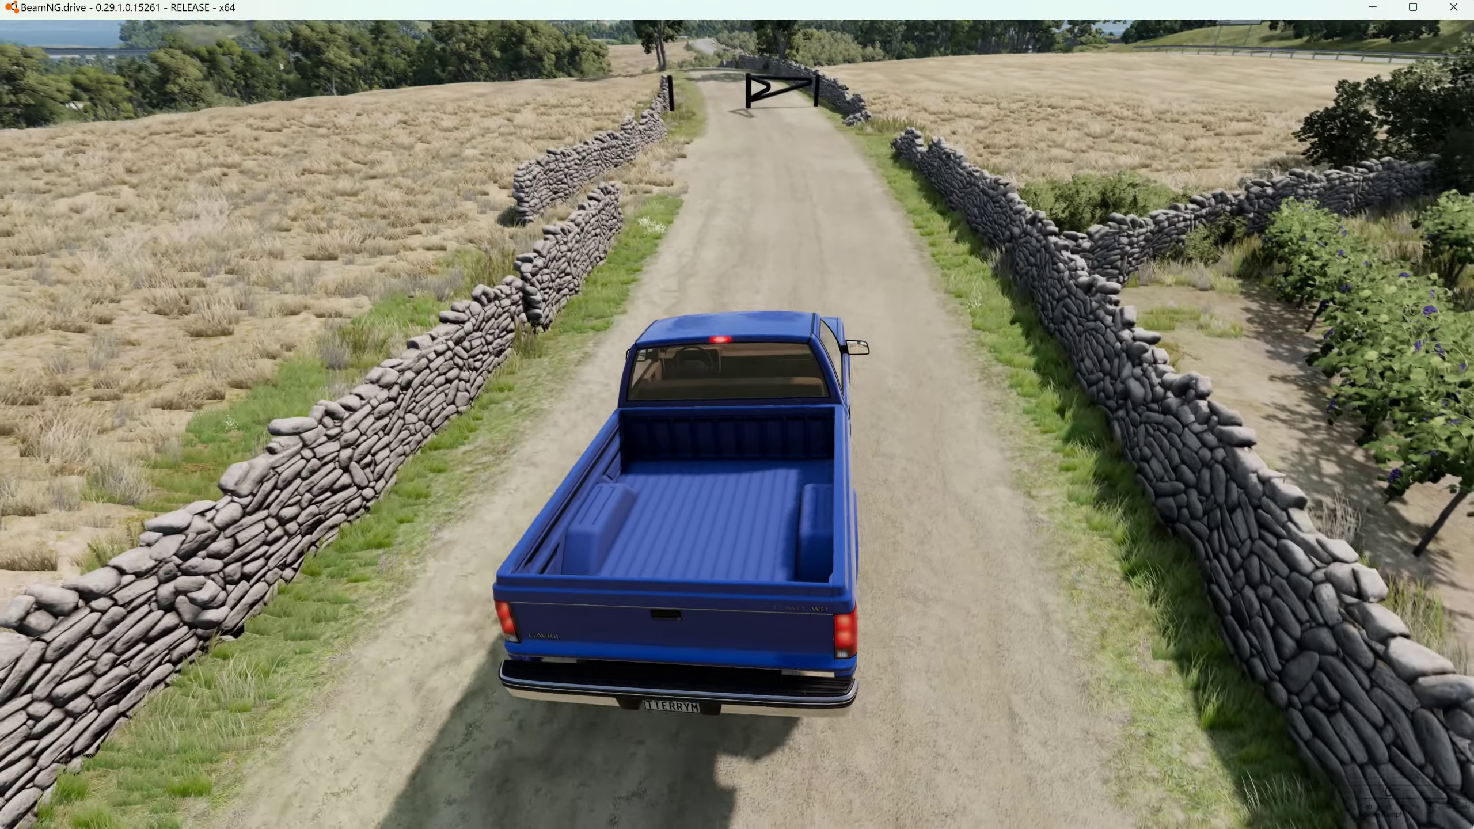
Reset the gates, drive the pickup through the double gate again at low speed, and return to the starting spot.
key(Up)
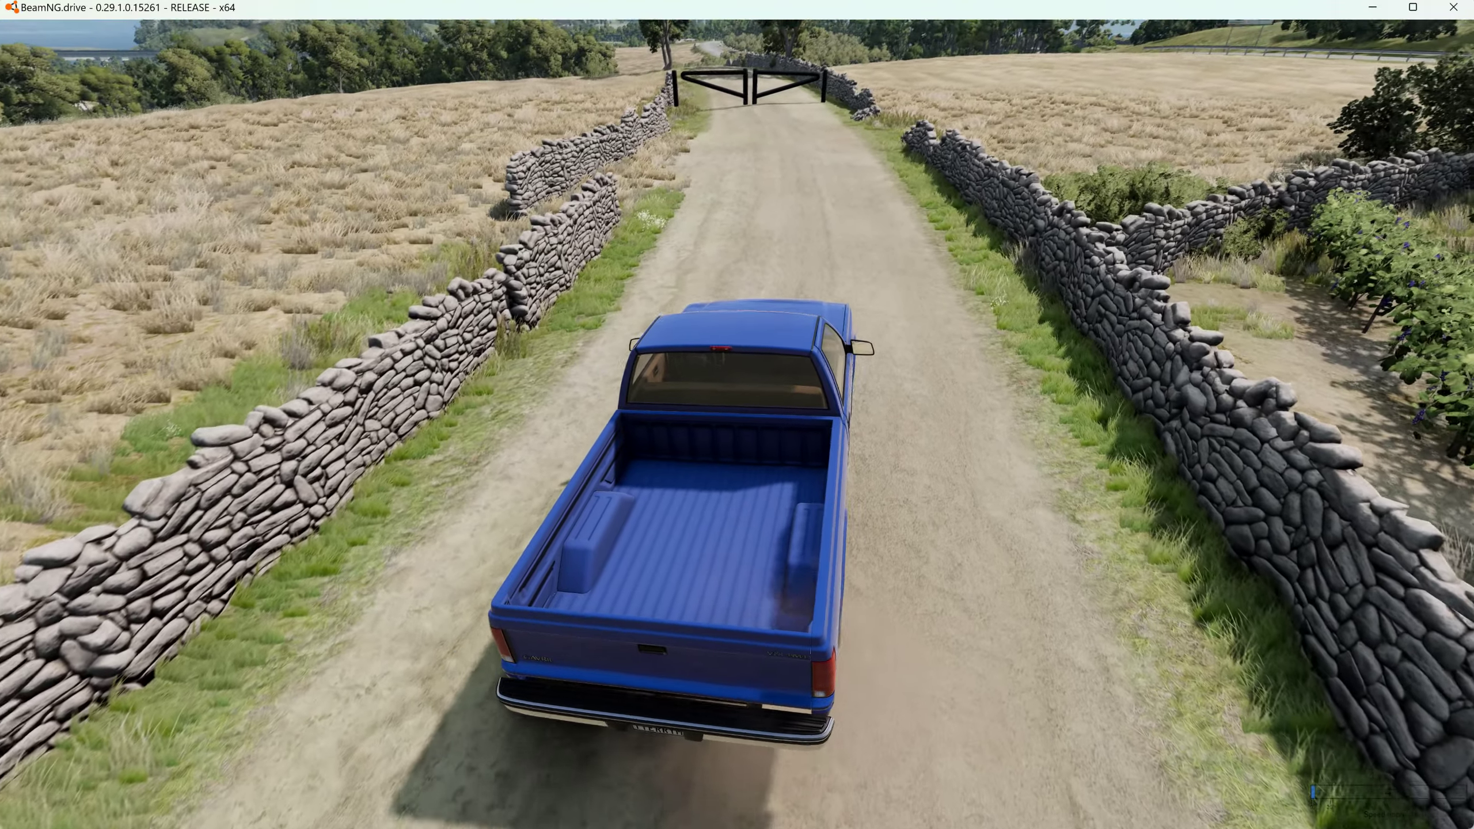
key(Up)
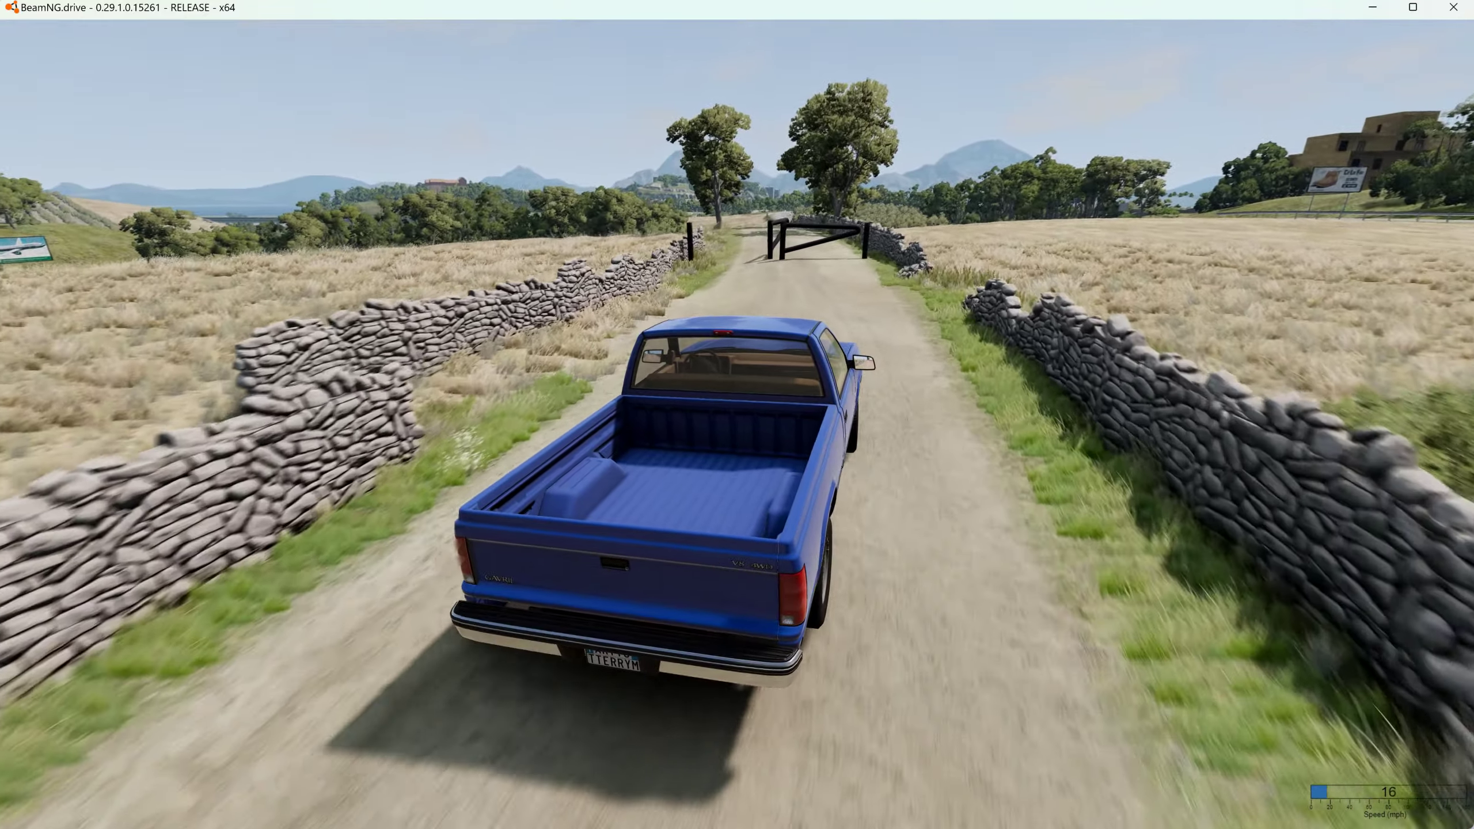
key(Up)
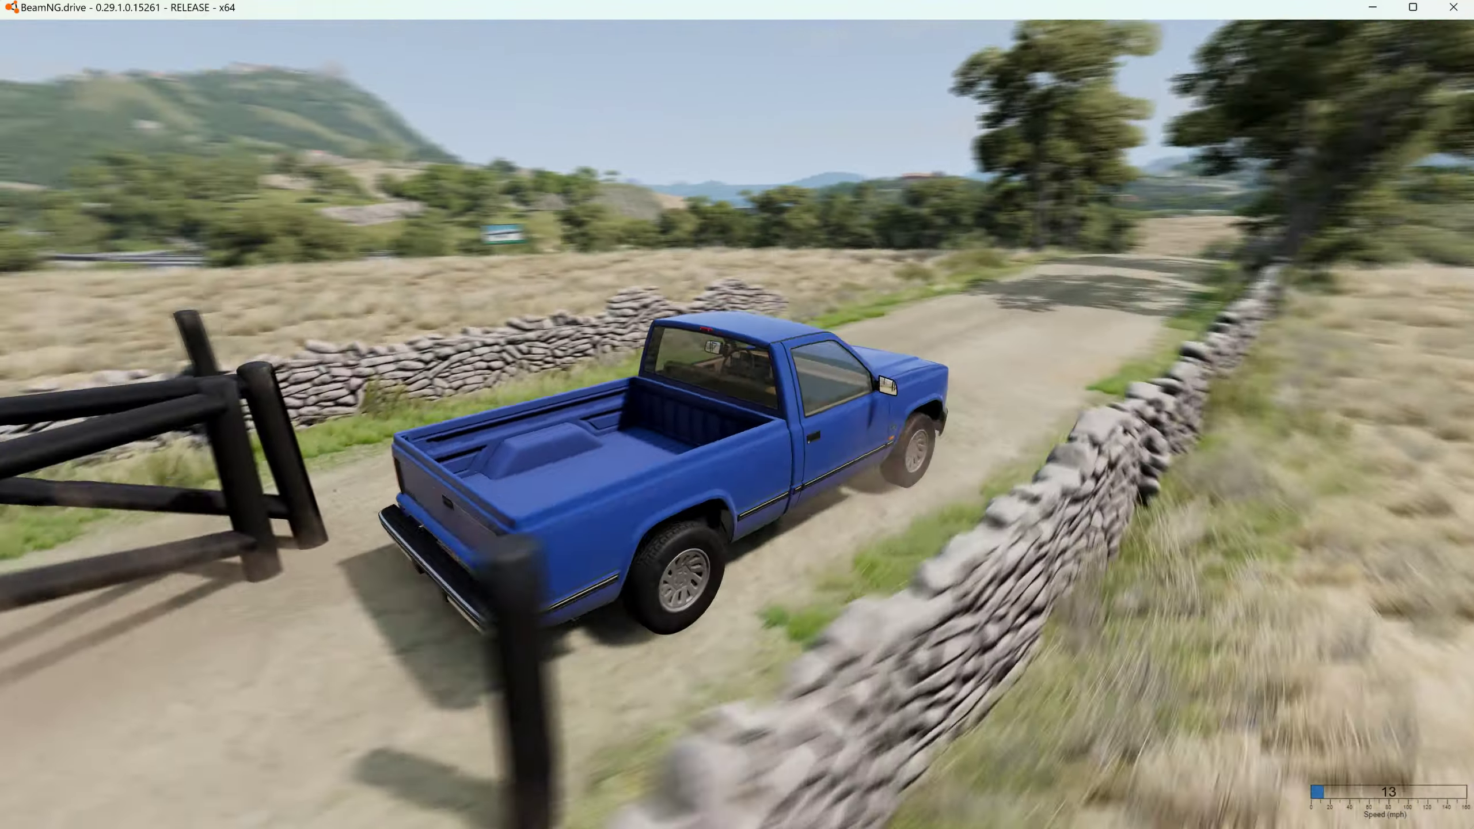
key(Right)
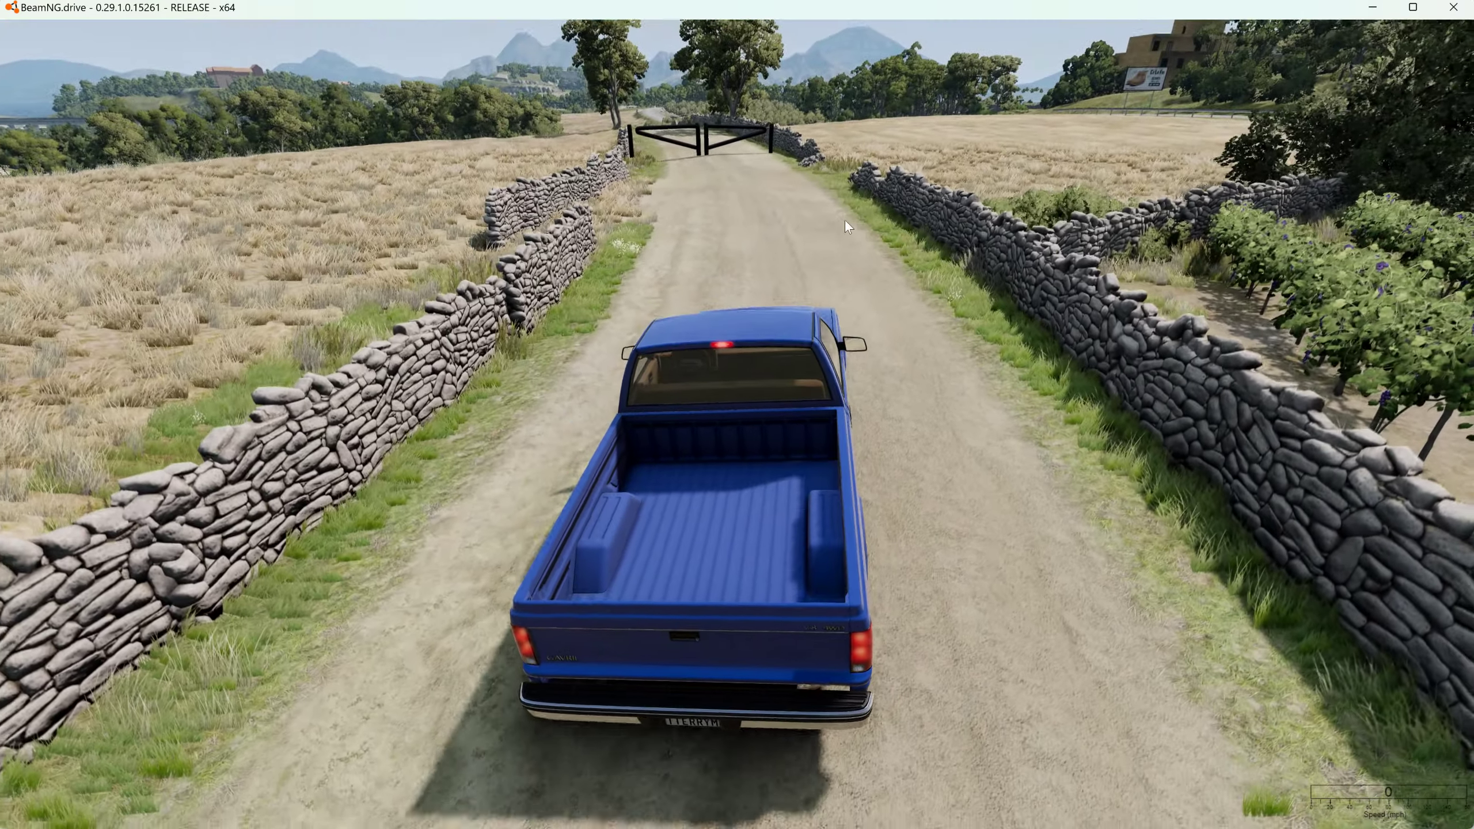
Fly the free camera to the double gate, pull one gate's post and leaf around with the node grabber, and reset the gate after each test.
key(c)
key(c)
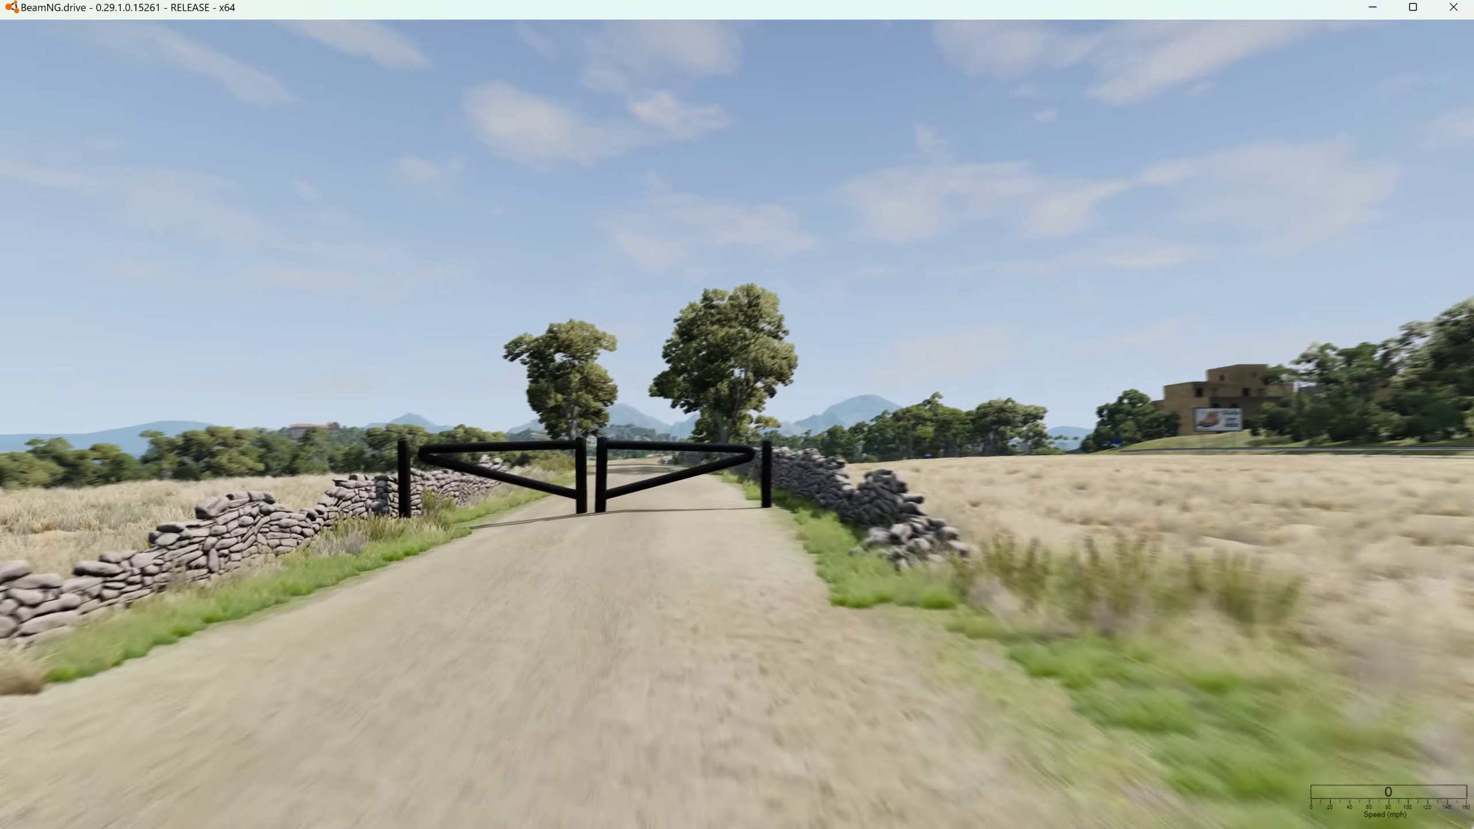
key(w)
key(s)
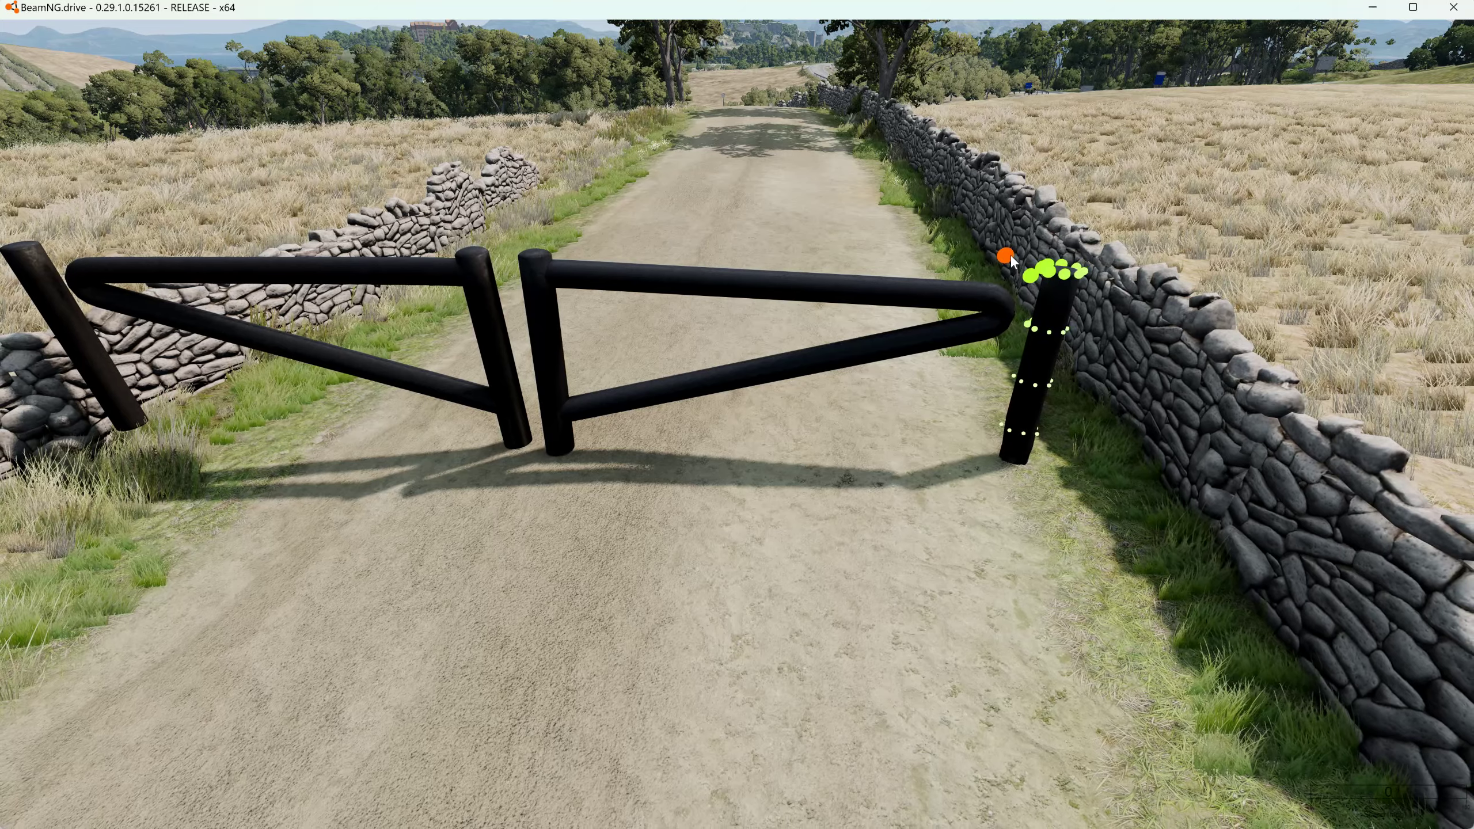
drag(1013, 262, 835, 209)
drag(874, 359, 800, 495)
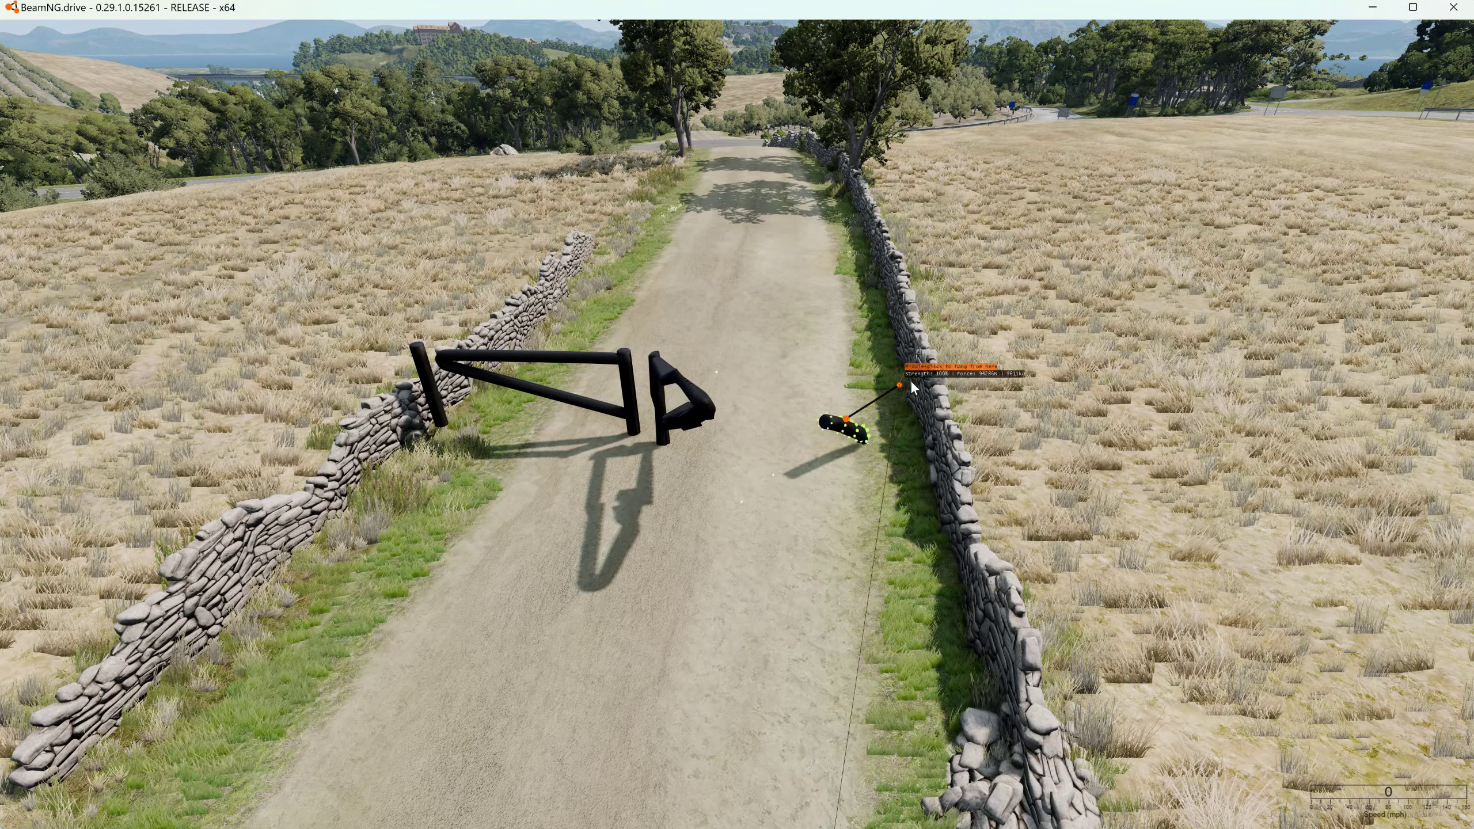
drag(912, 388, 586, 796)
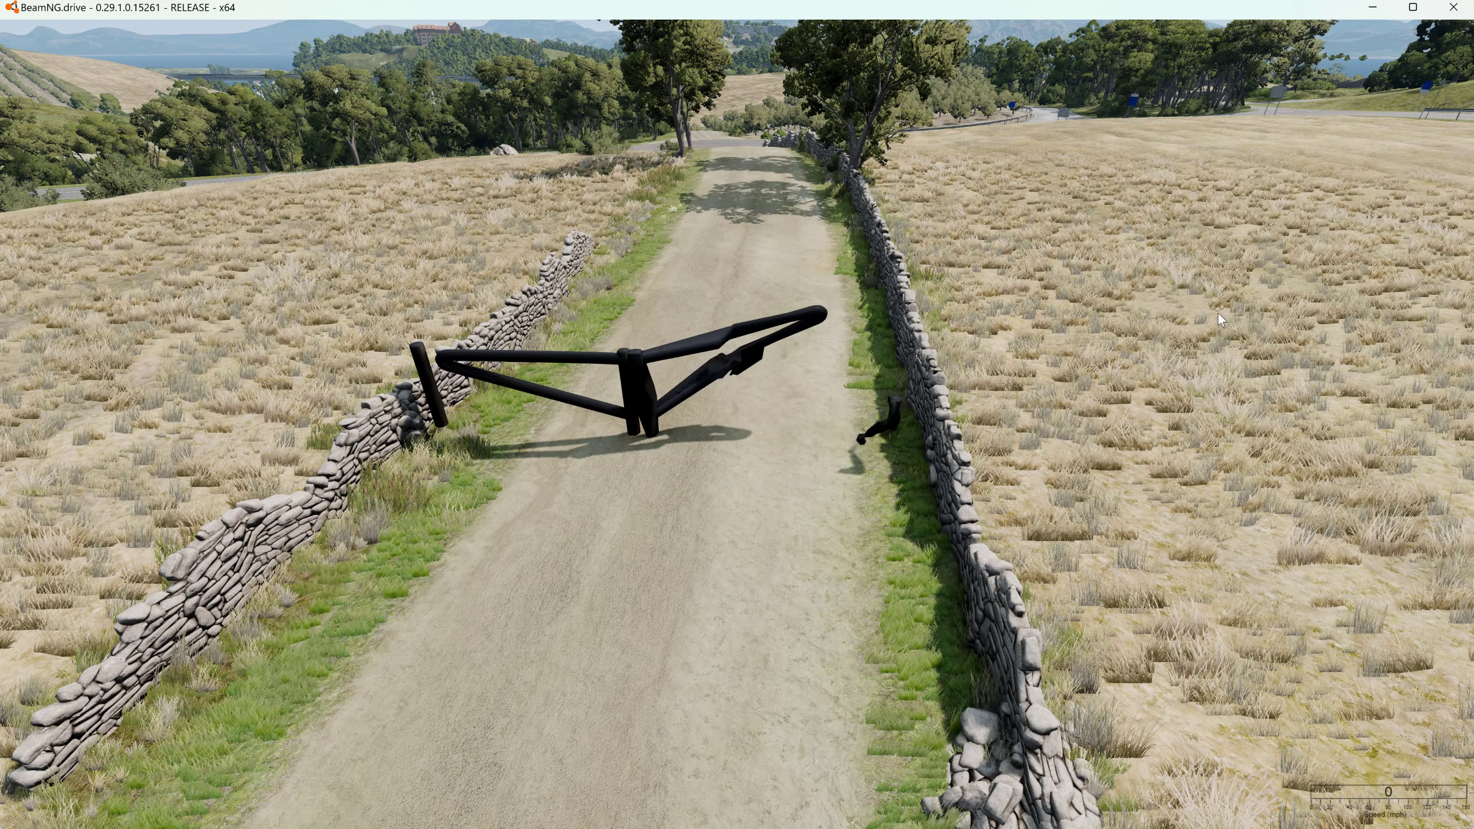
key(r)
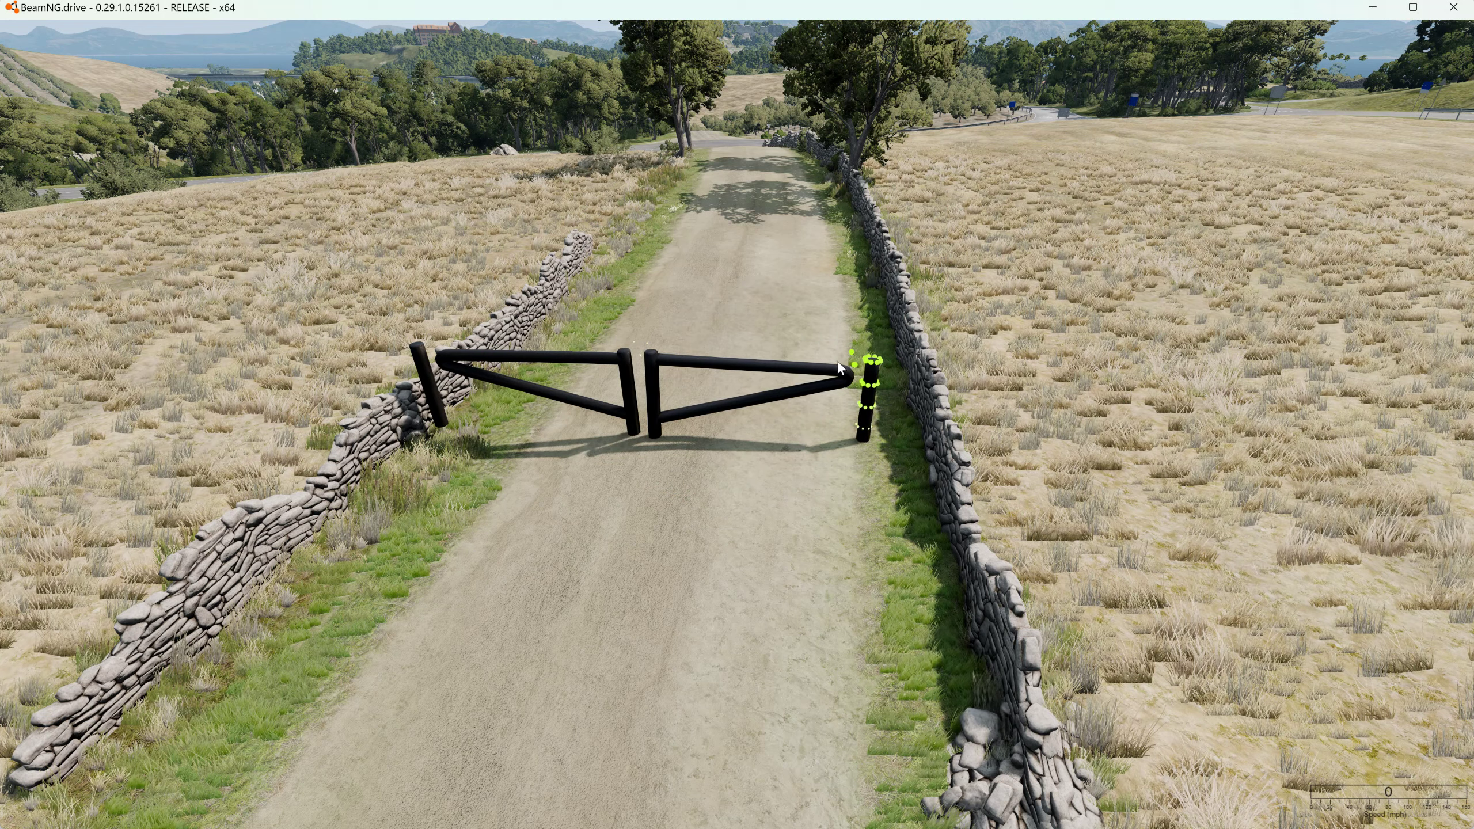
drag(781, 355, 765, 467)
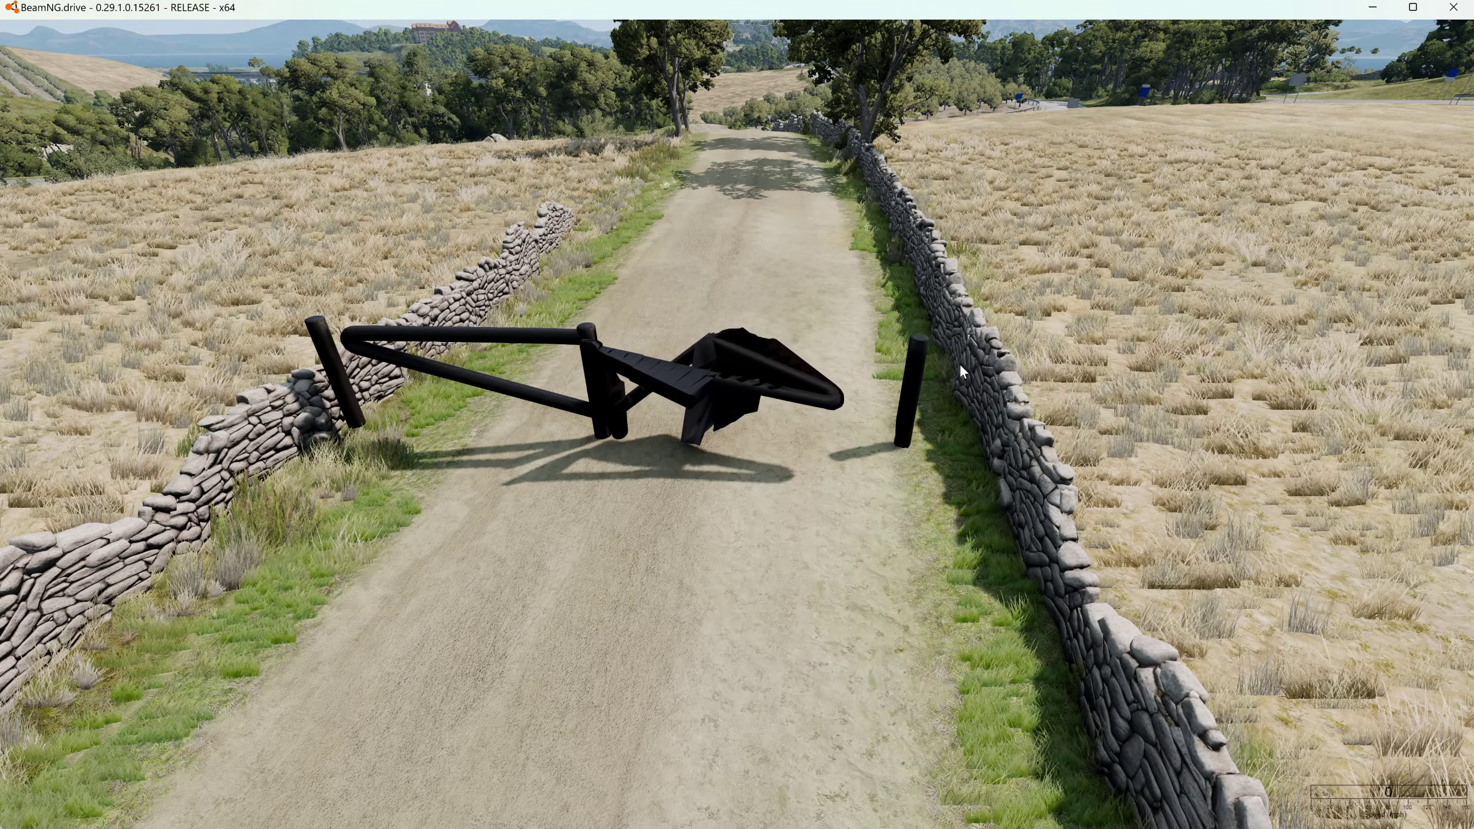
key(r)
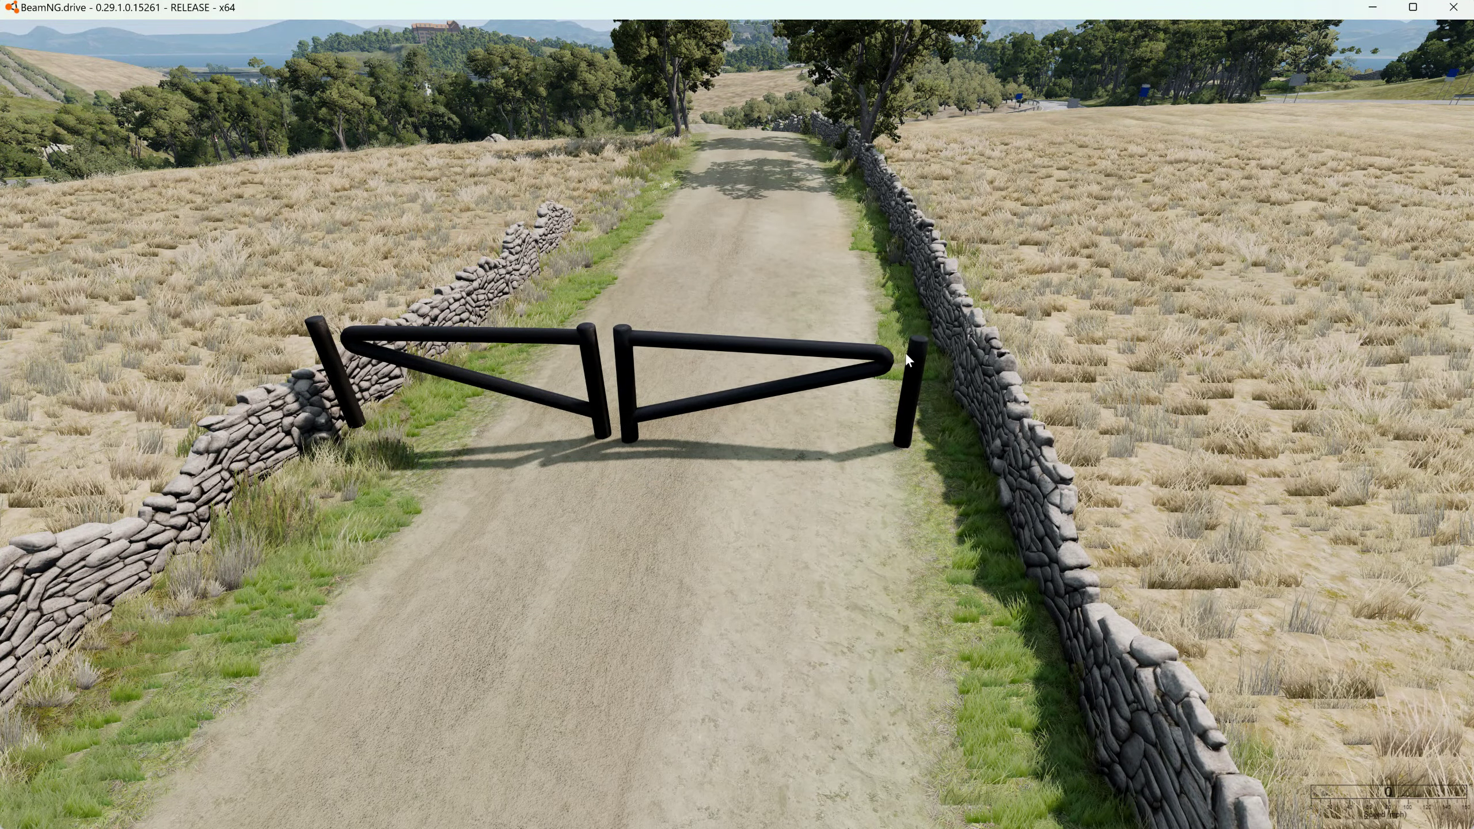
Examine the double gate's leaves, posts and surface from the front, the centre gap and the far side.
right_drag(904, 300, 876, 267)
key(s)
key(w)
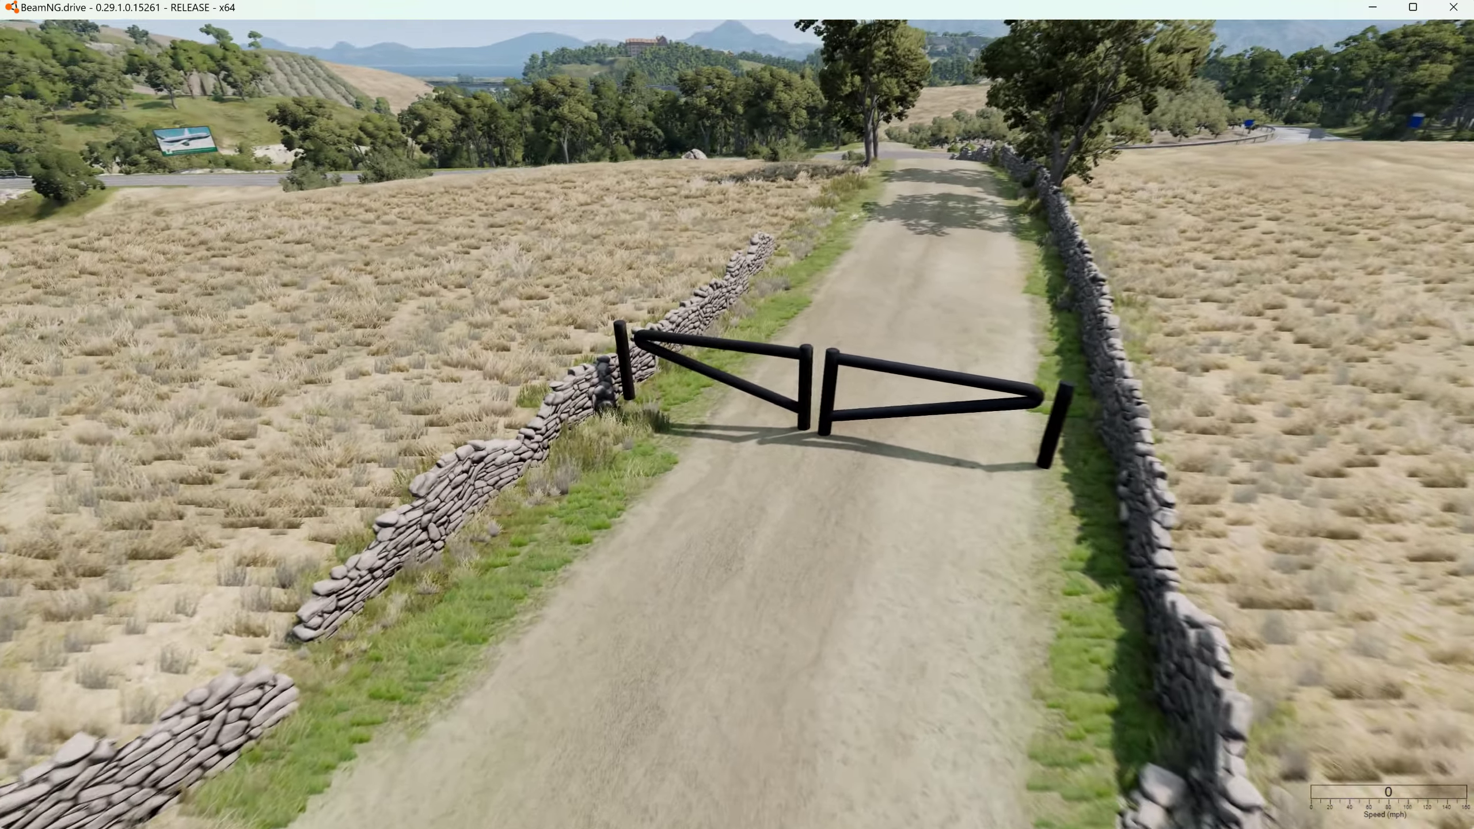
key(s)
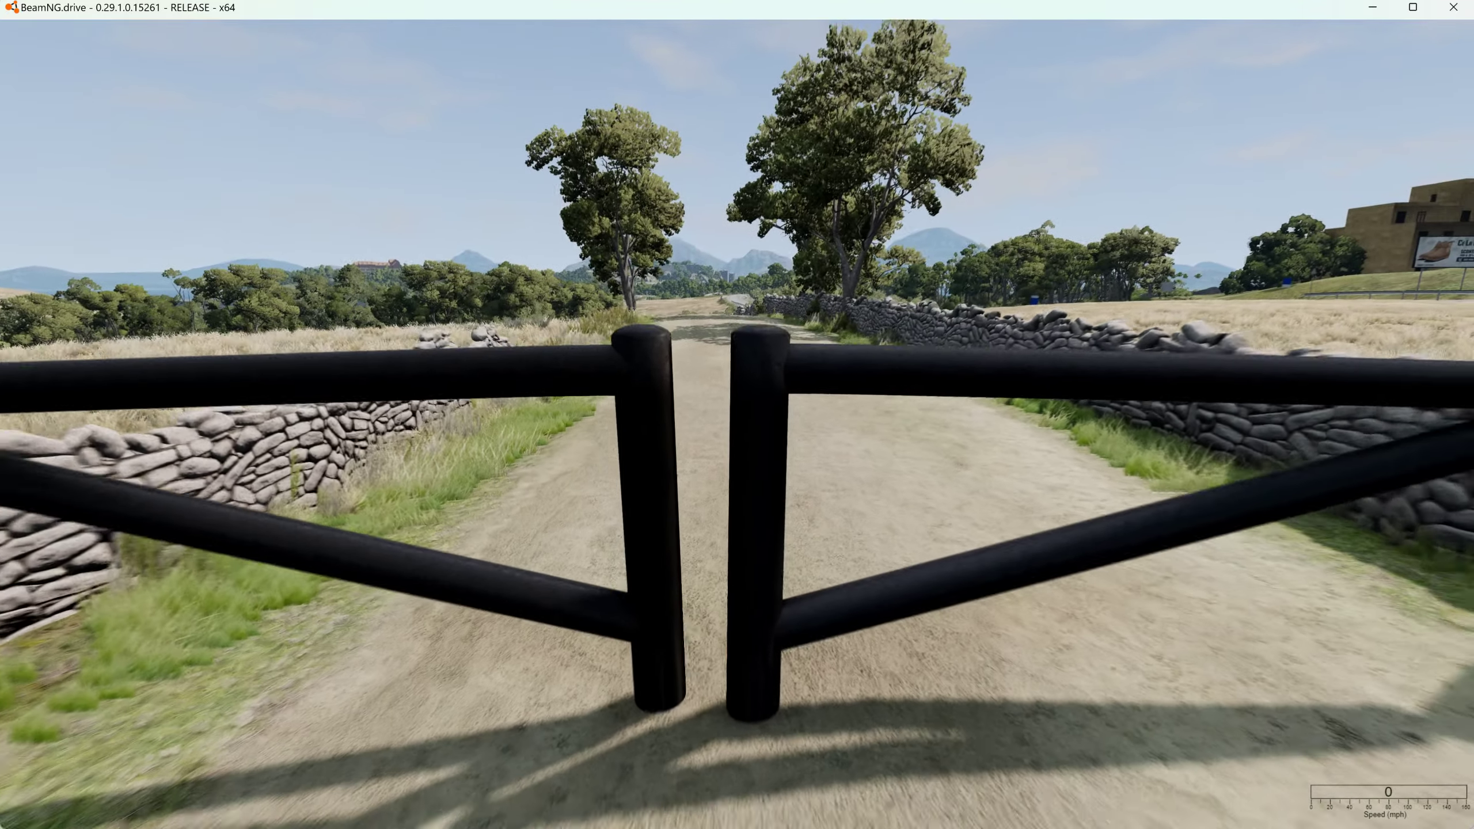
key(w)
key(w)
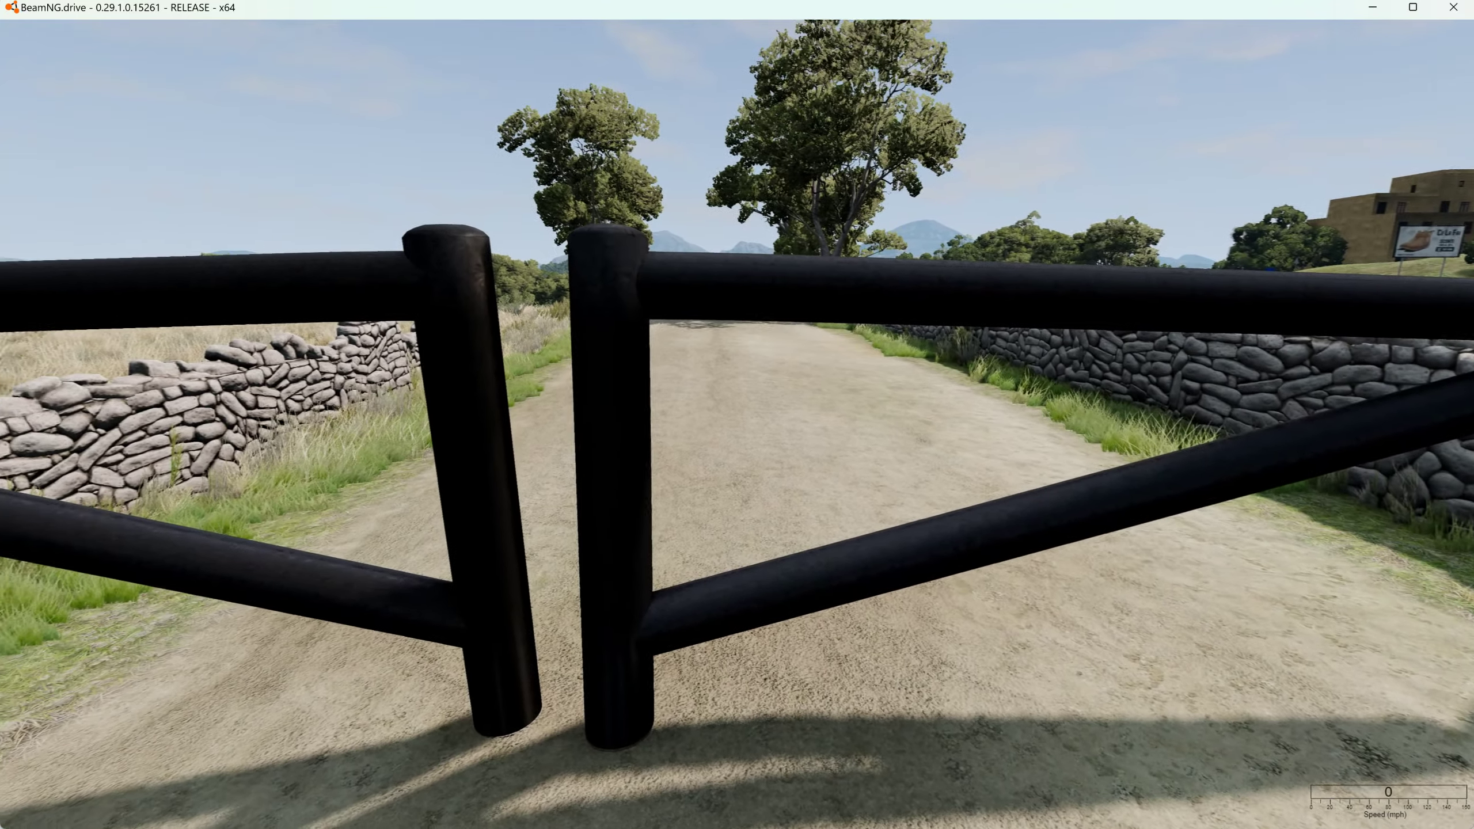
key(d)
key(d)
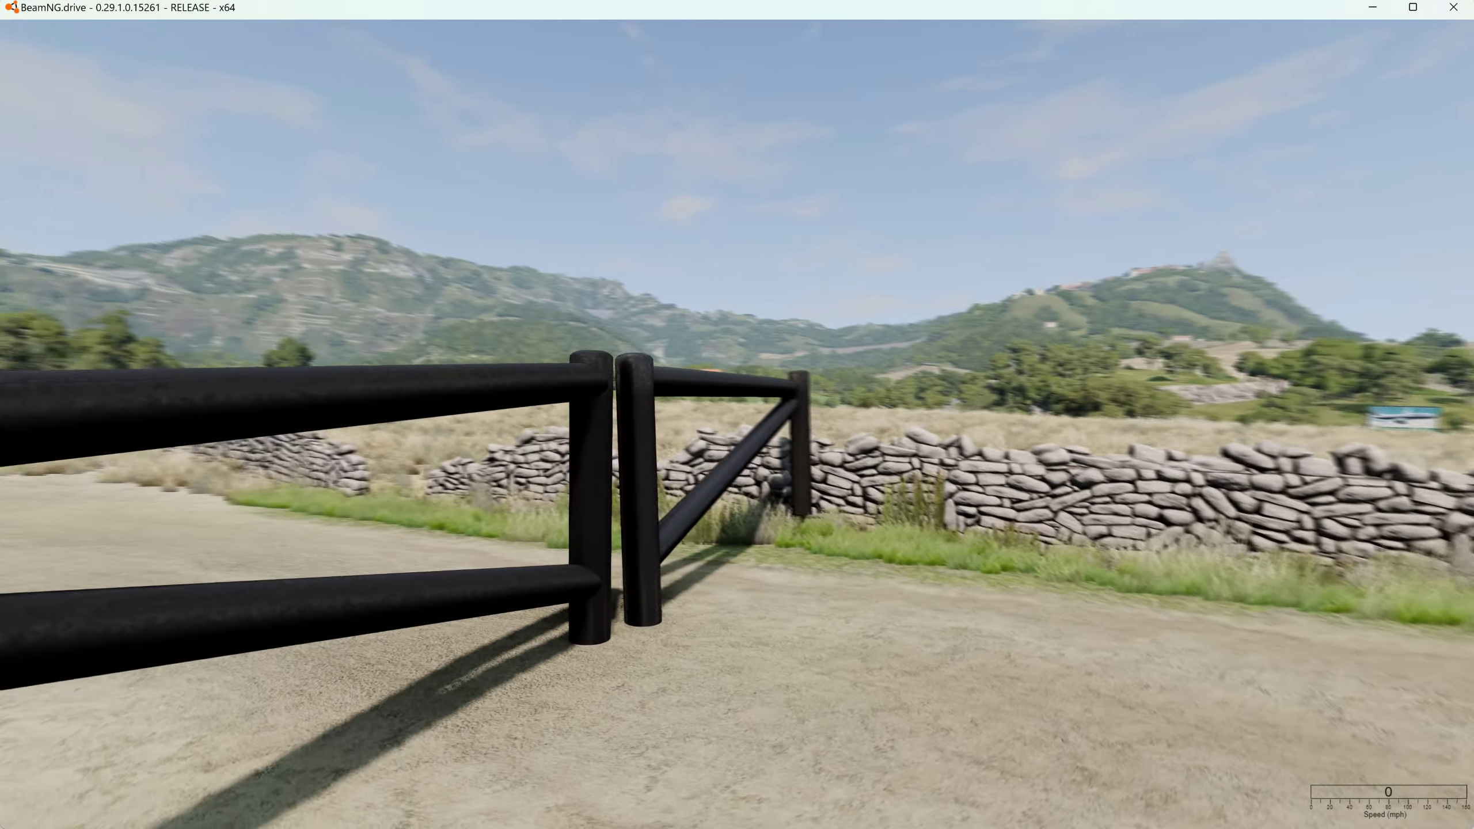
key(w)
key(s)
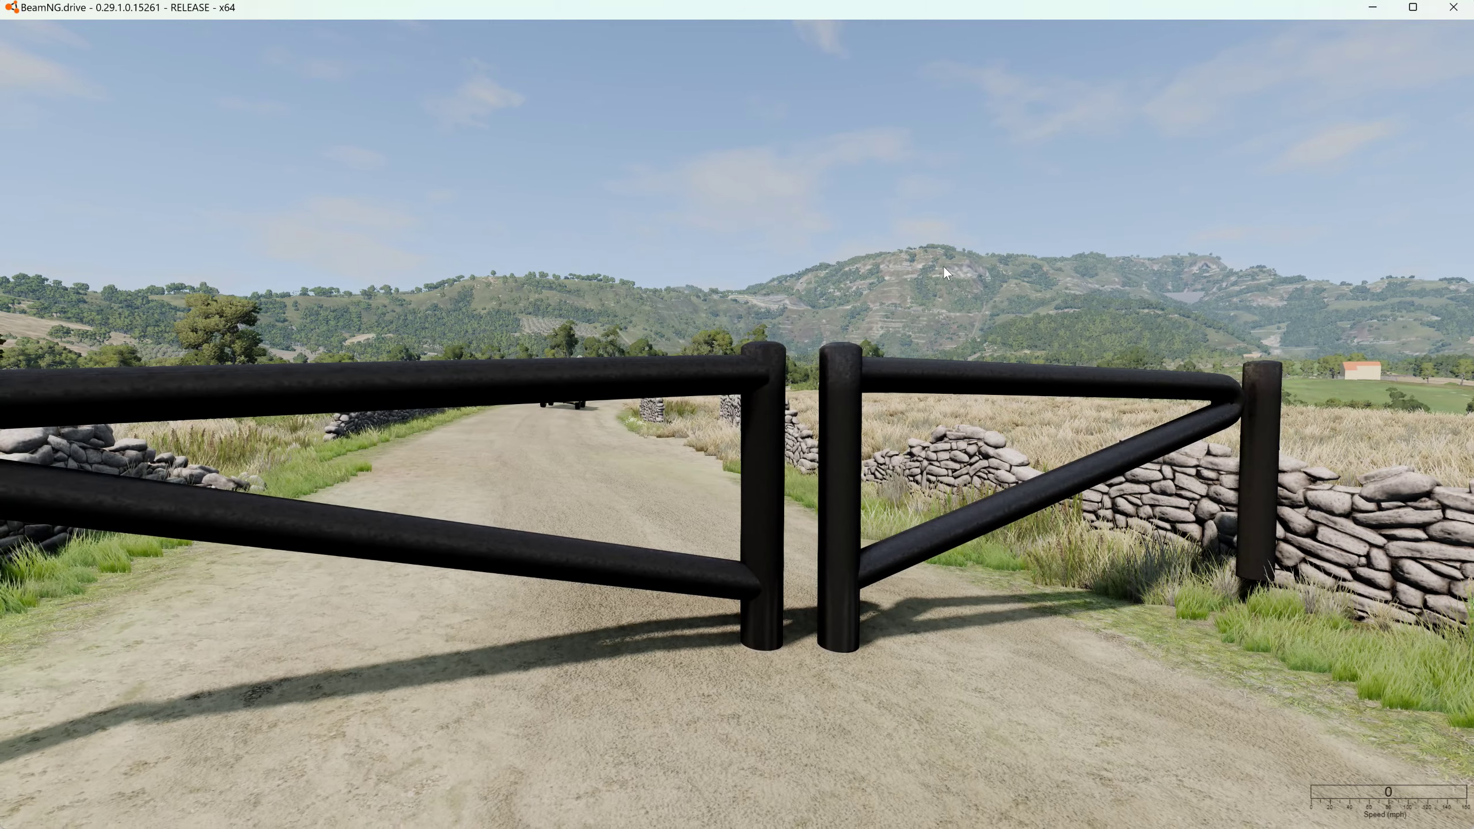
Reopen the World Editor and select clone3 under SpawnedVehicles to load its gate materials.
key(F11)
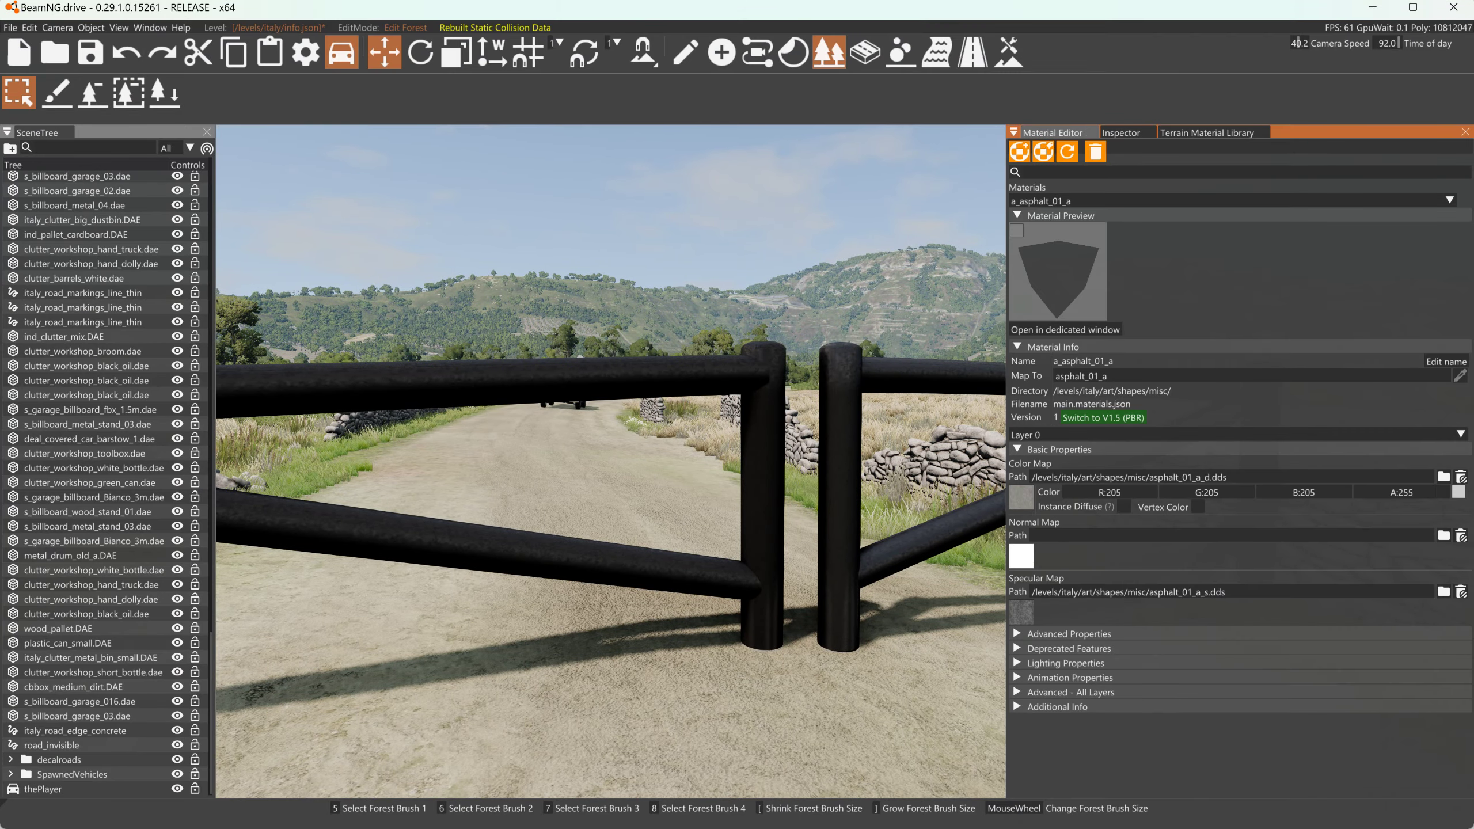
right_drag(754, 407, 813, 407)
key(s)
right_drag(693, 487, 625, 501)
key(s)
right_drag(668, 437, 615, 523)
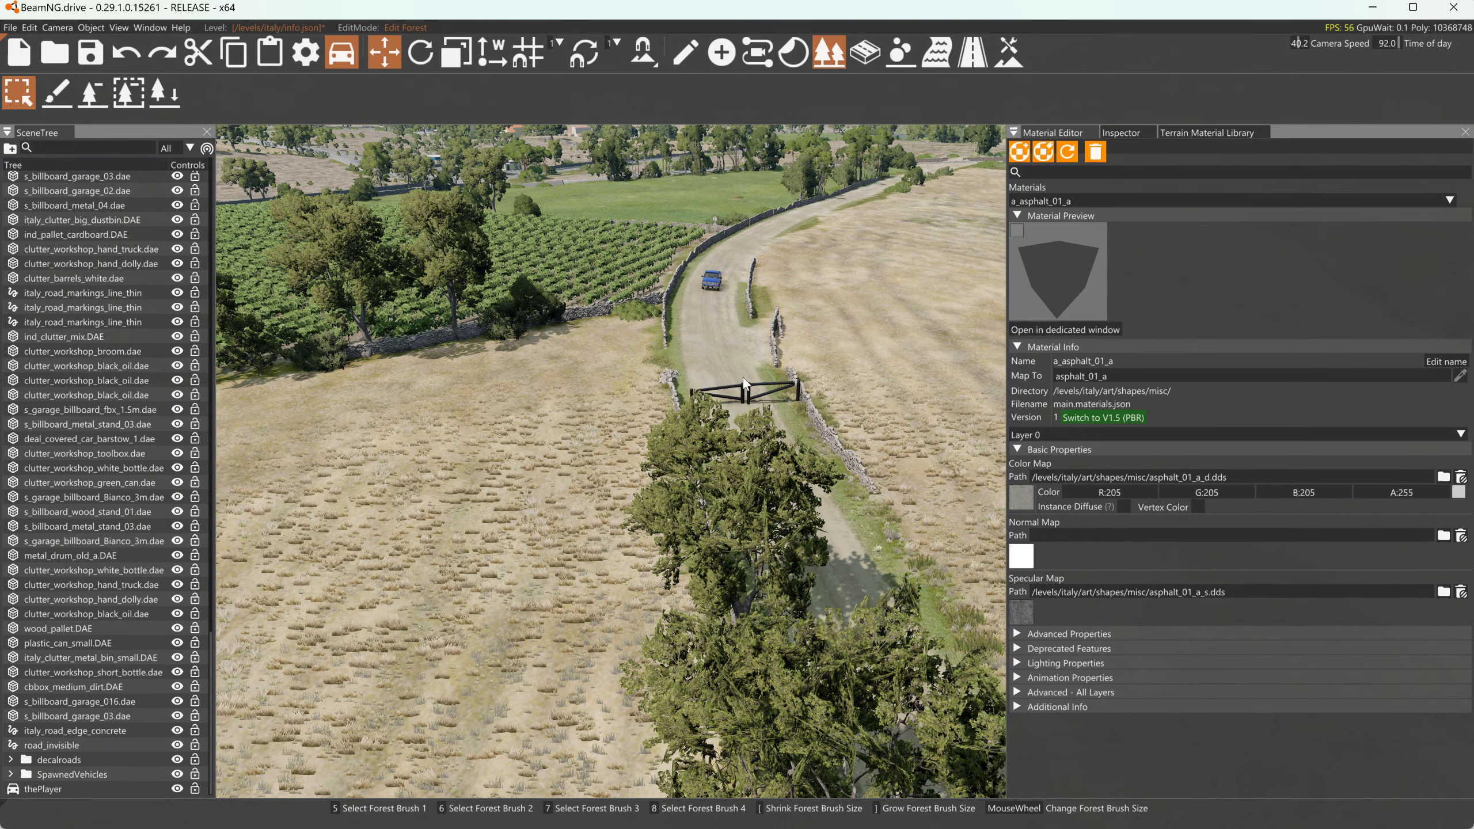
click(10, 774)
click(43, 774)
click(56, 776)
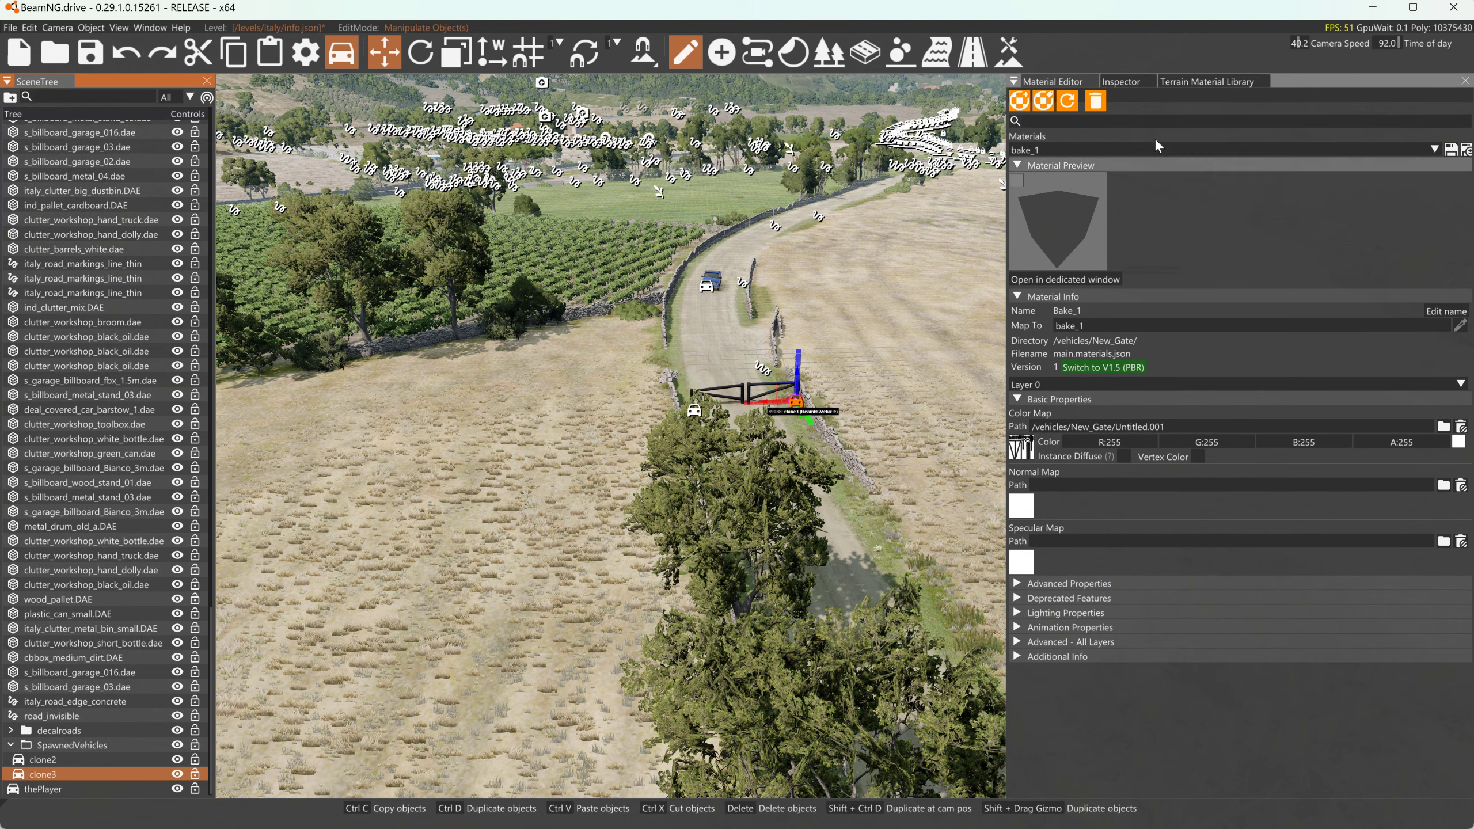
View the gate up close, inspect its bake_2 material, and switch back to bake_1.
right_drag(948, 388, 985, 400)
key(w)
key(w)
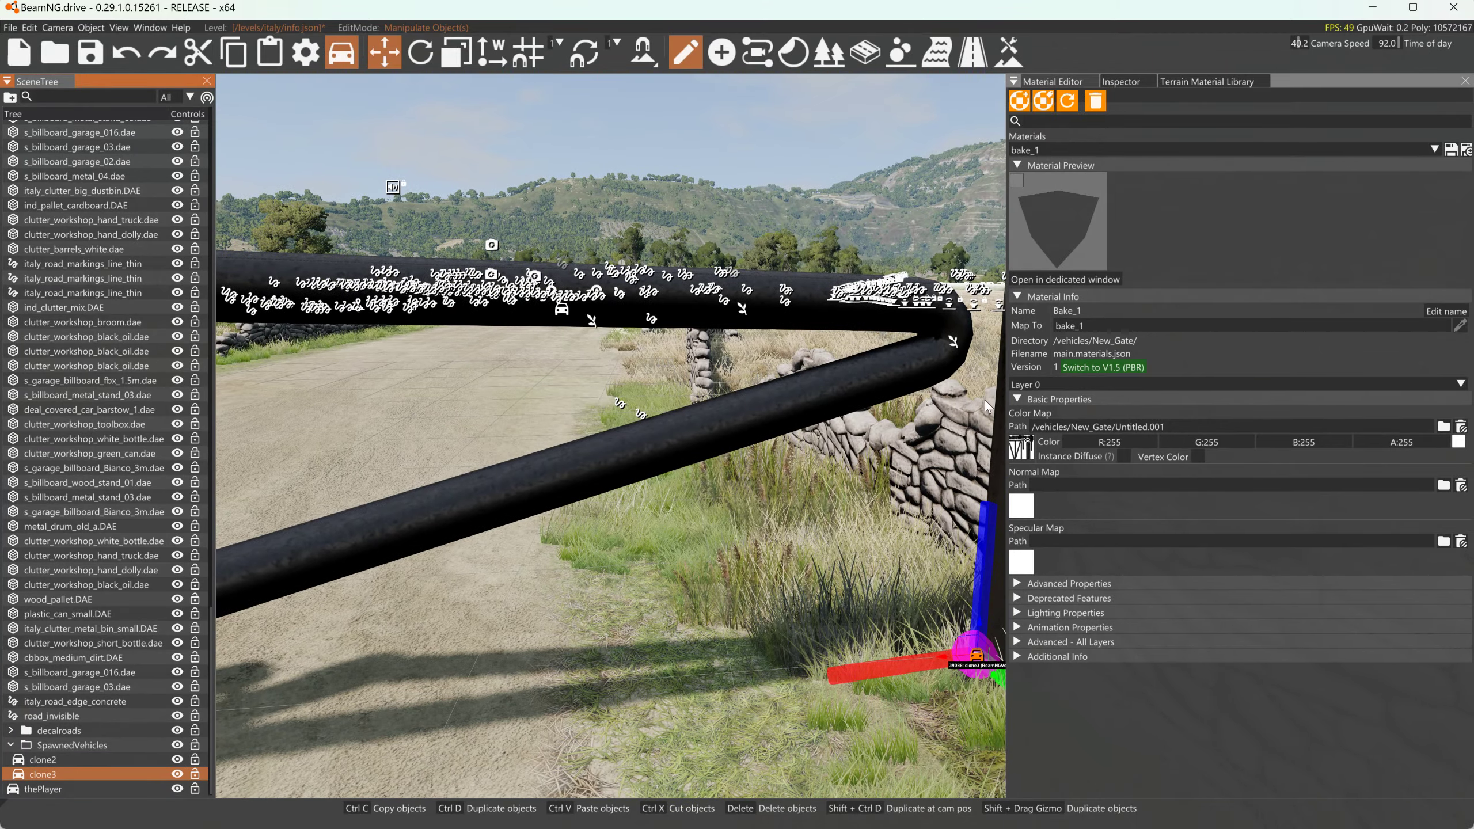
click(1082, 147)
click(1038, 177)
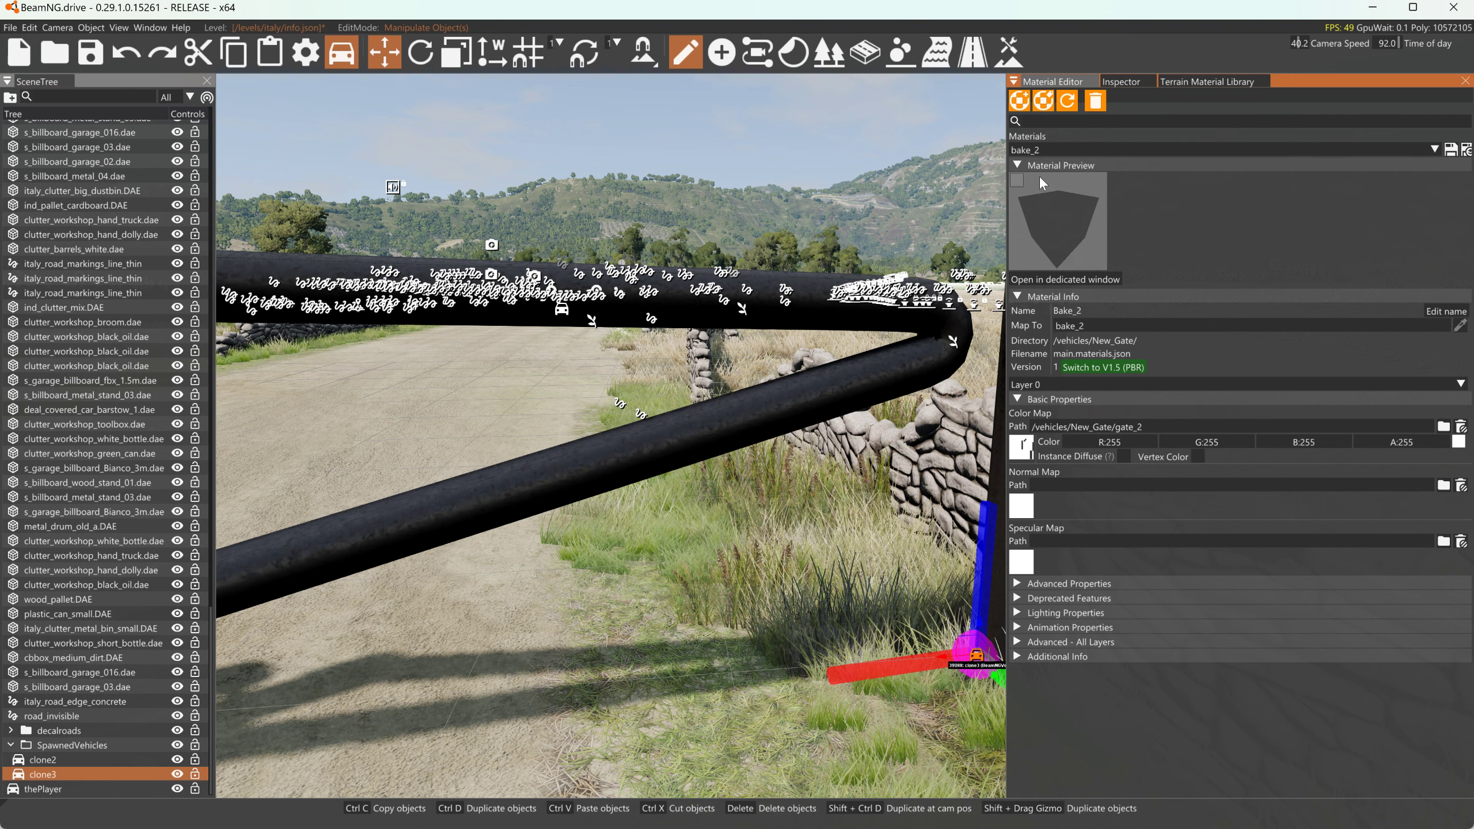
click(1056, 148)
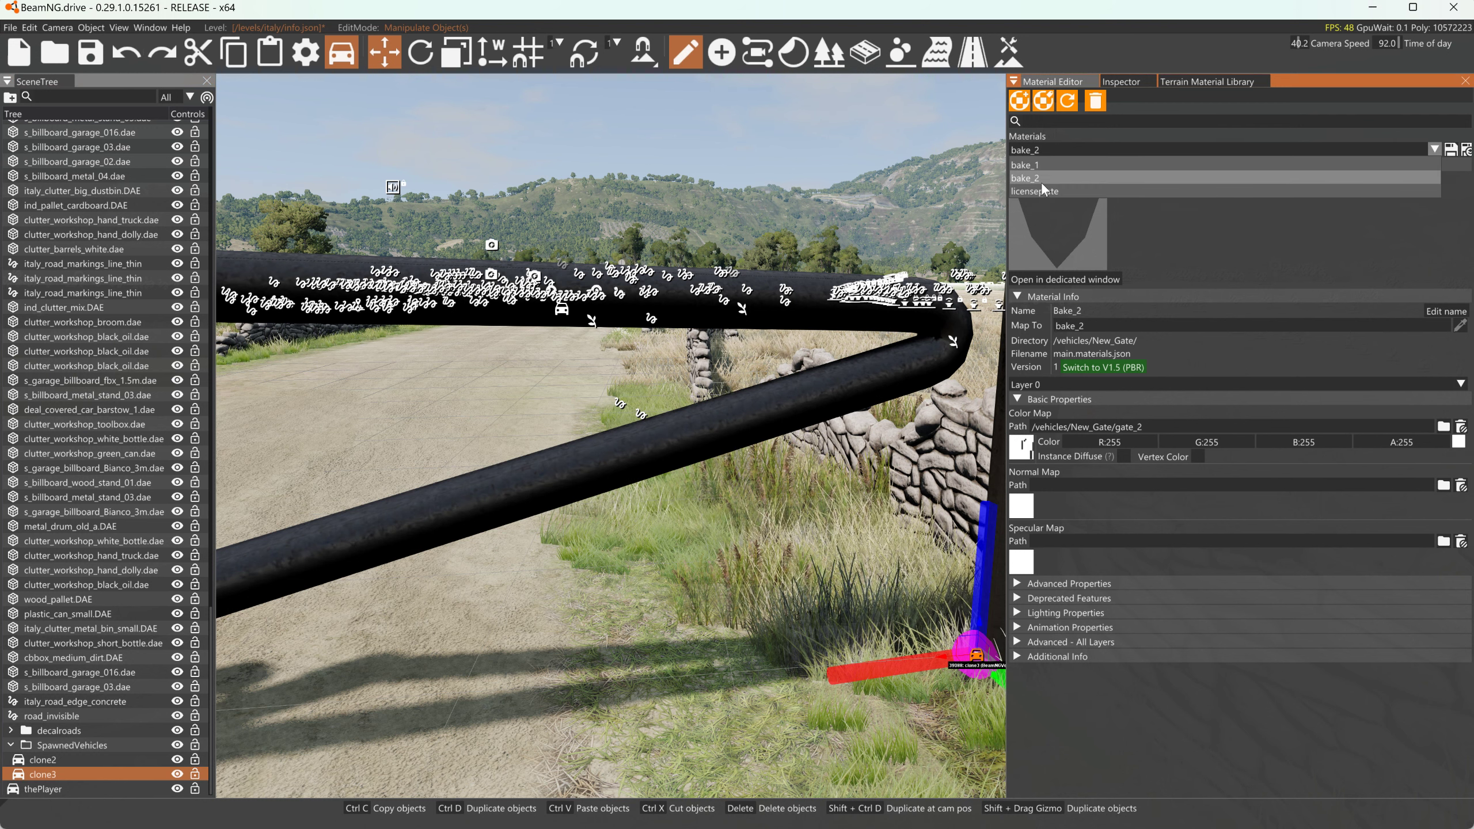
click(1041, 163)
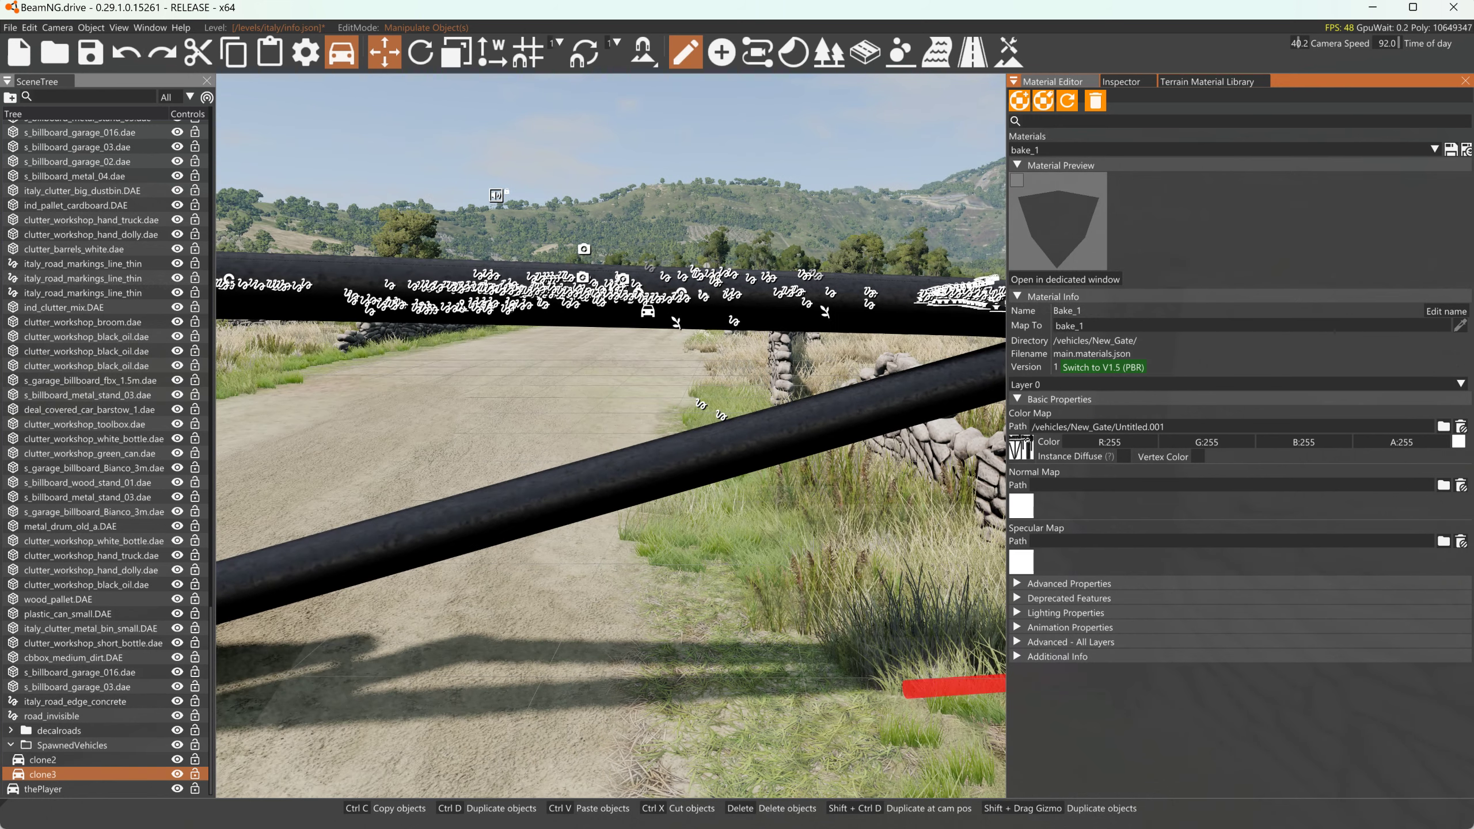
Set the color map of the bake_1 material to gate_1_RT.png from /vehicles/New_Gate/.
key(a)
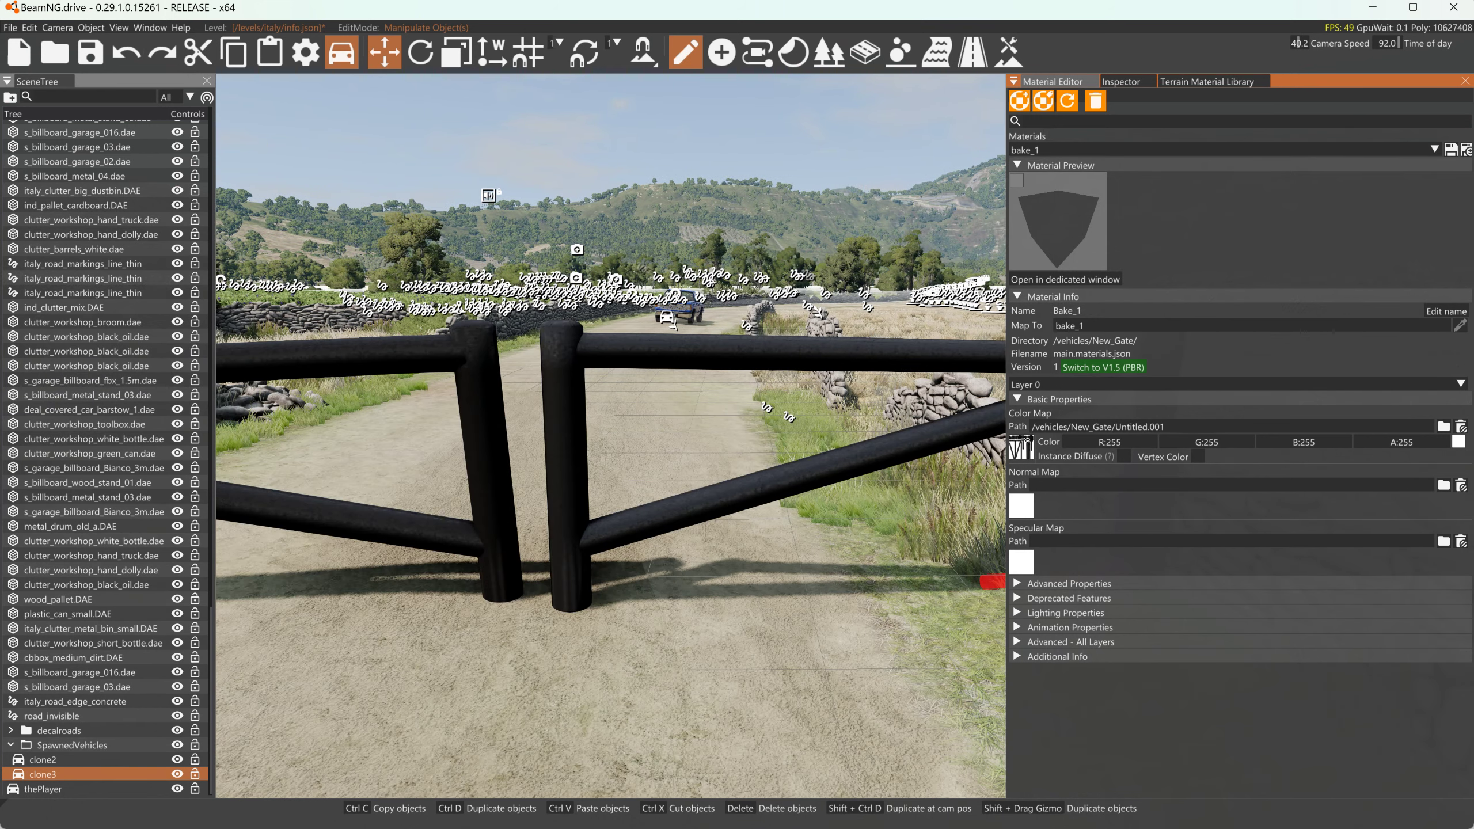
click(1024, 438)
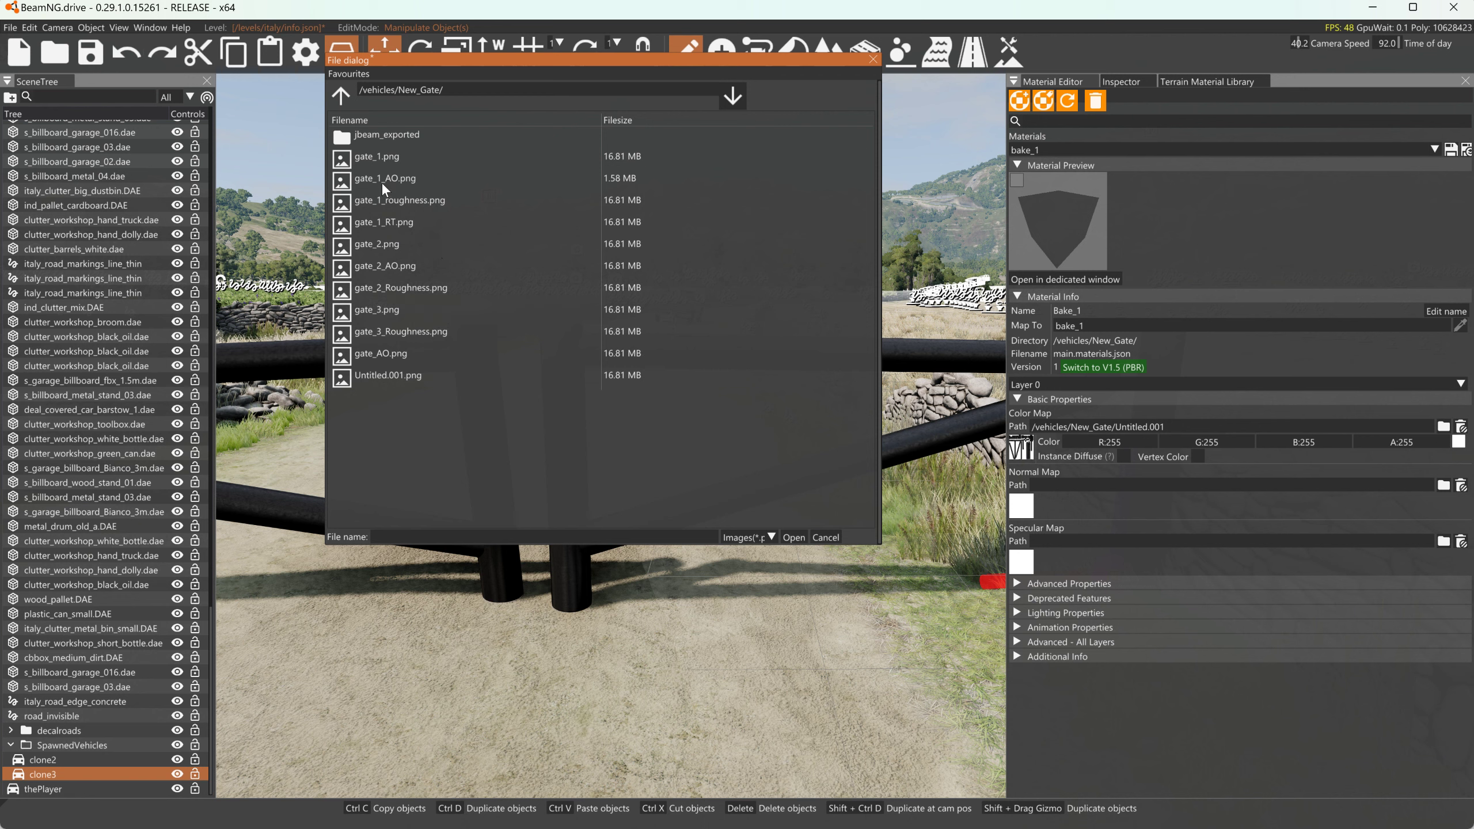
click(385, 156)
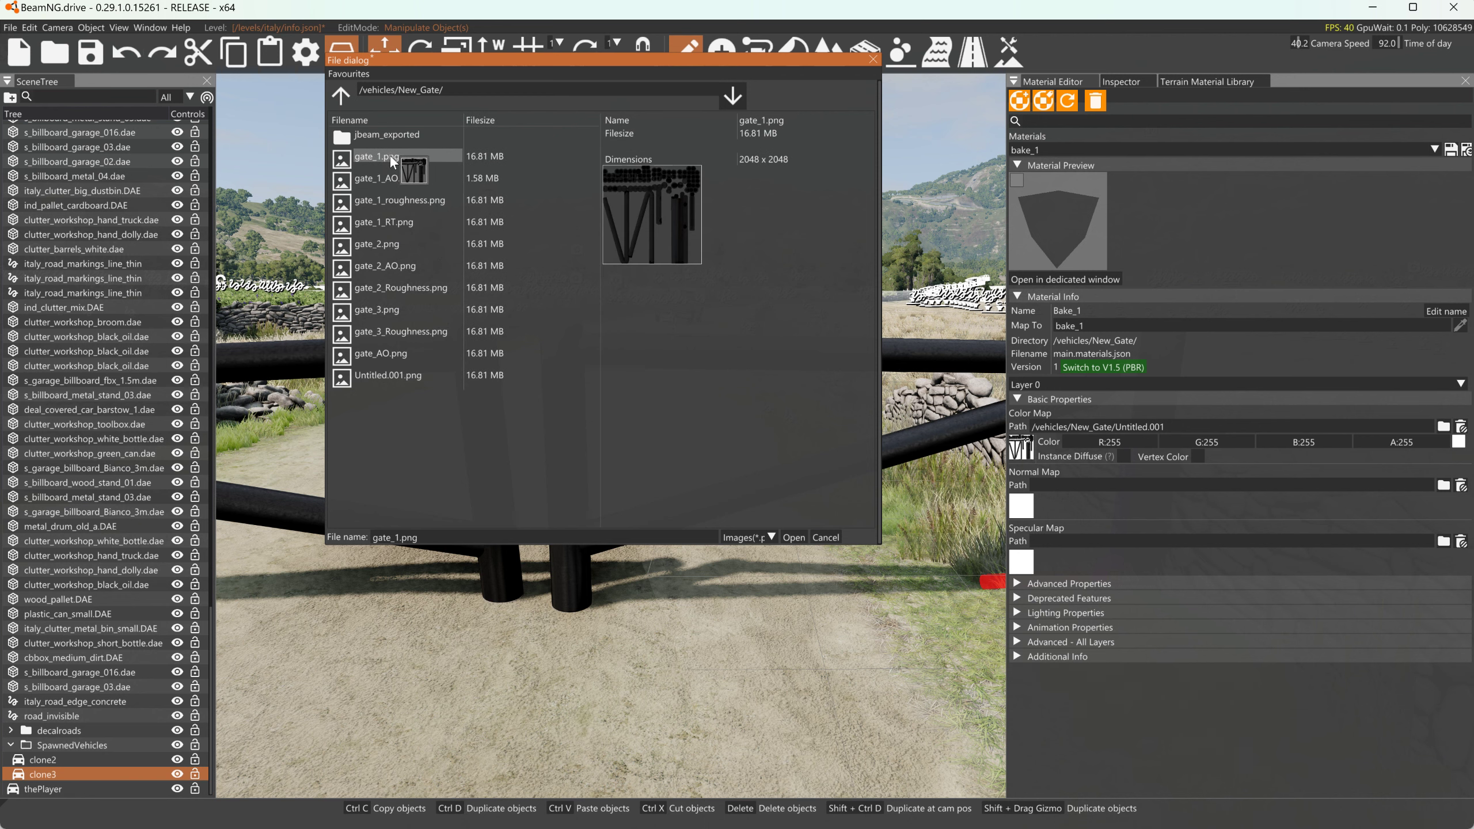
mouse_move(389, 156)
mouse_down()
mouse_move(387, 178)
mouse_move(391, 160)
mouse_up()
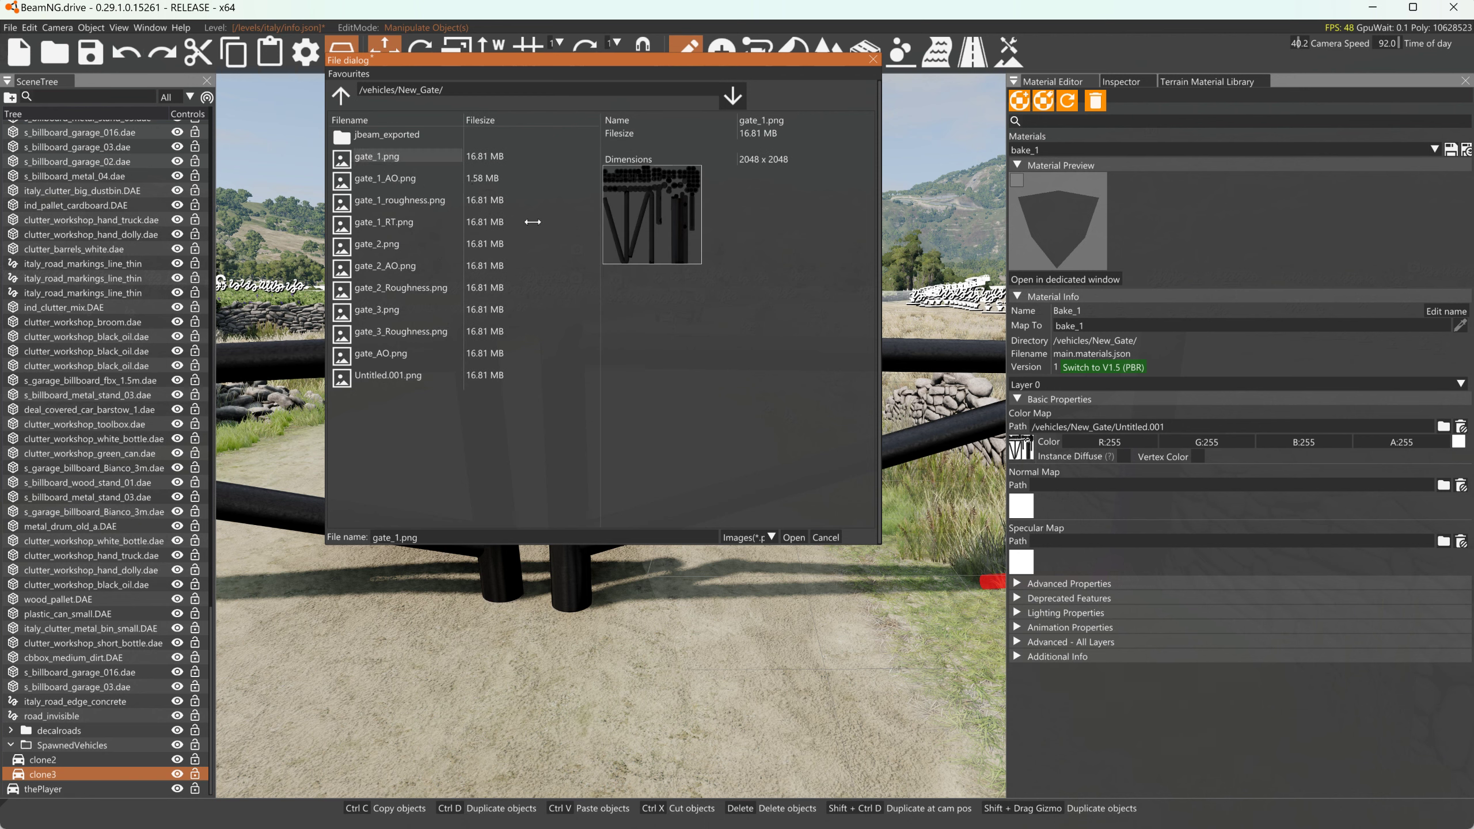
click(404, 224)
click(791, 538)
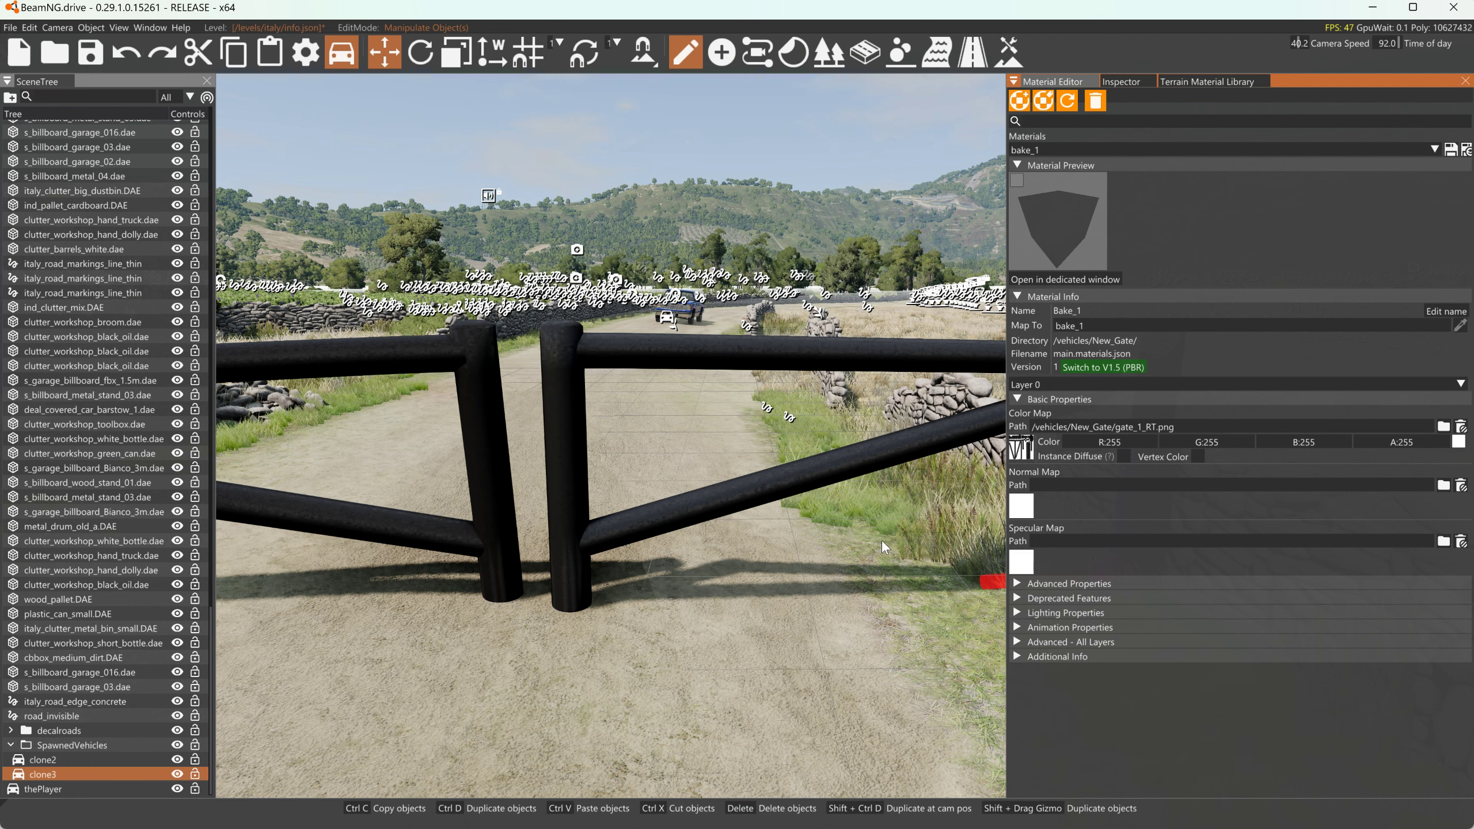
Assign gate_1_roughness.png as the specular map of bake_1.
click(1022, 562)
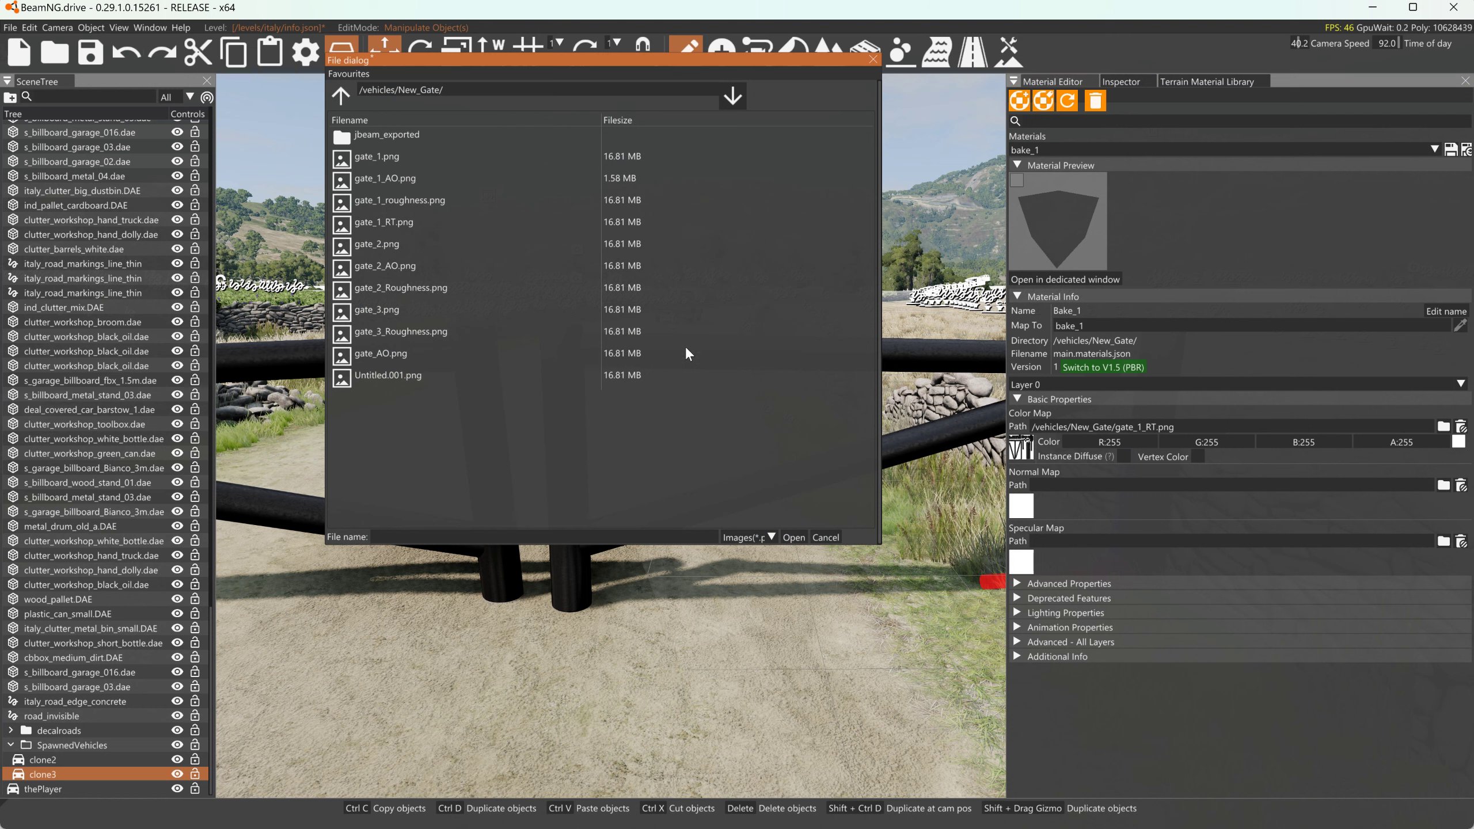
click(408, 202)
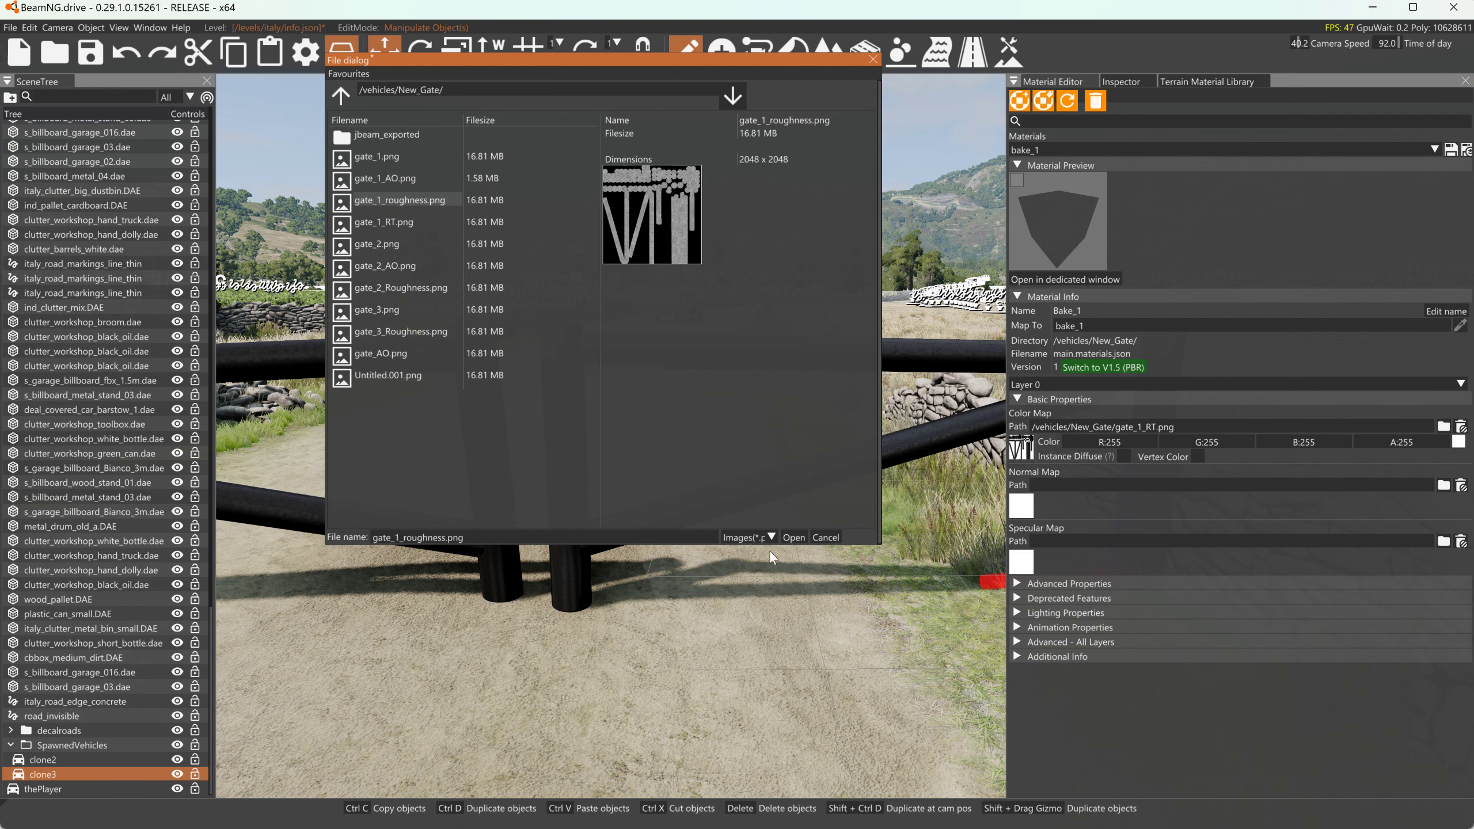
click(794, 537)
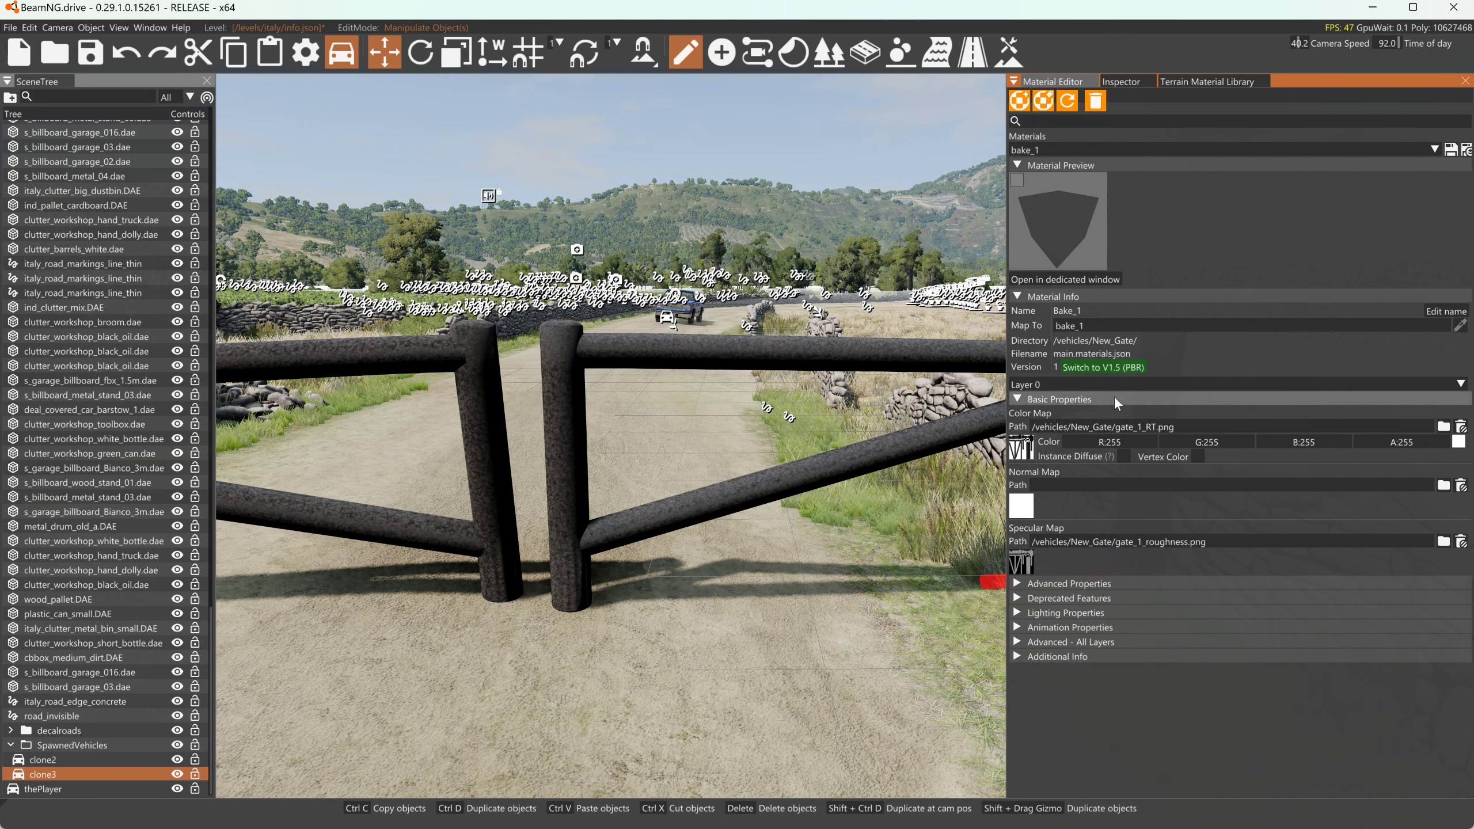
Switch bake_1 to V1.5 (PBR) and try gate_1_roughness.png before settling on gate_1_AO.png for its metallic map.
click(1111, 368)
scroll(1121, 584, down, 1)
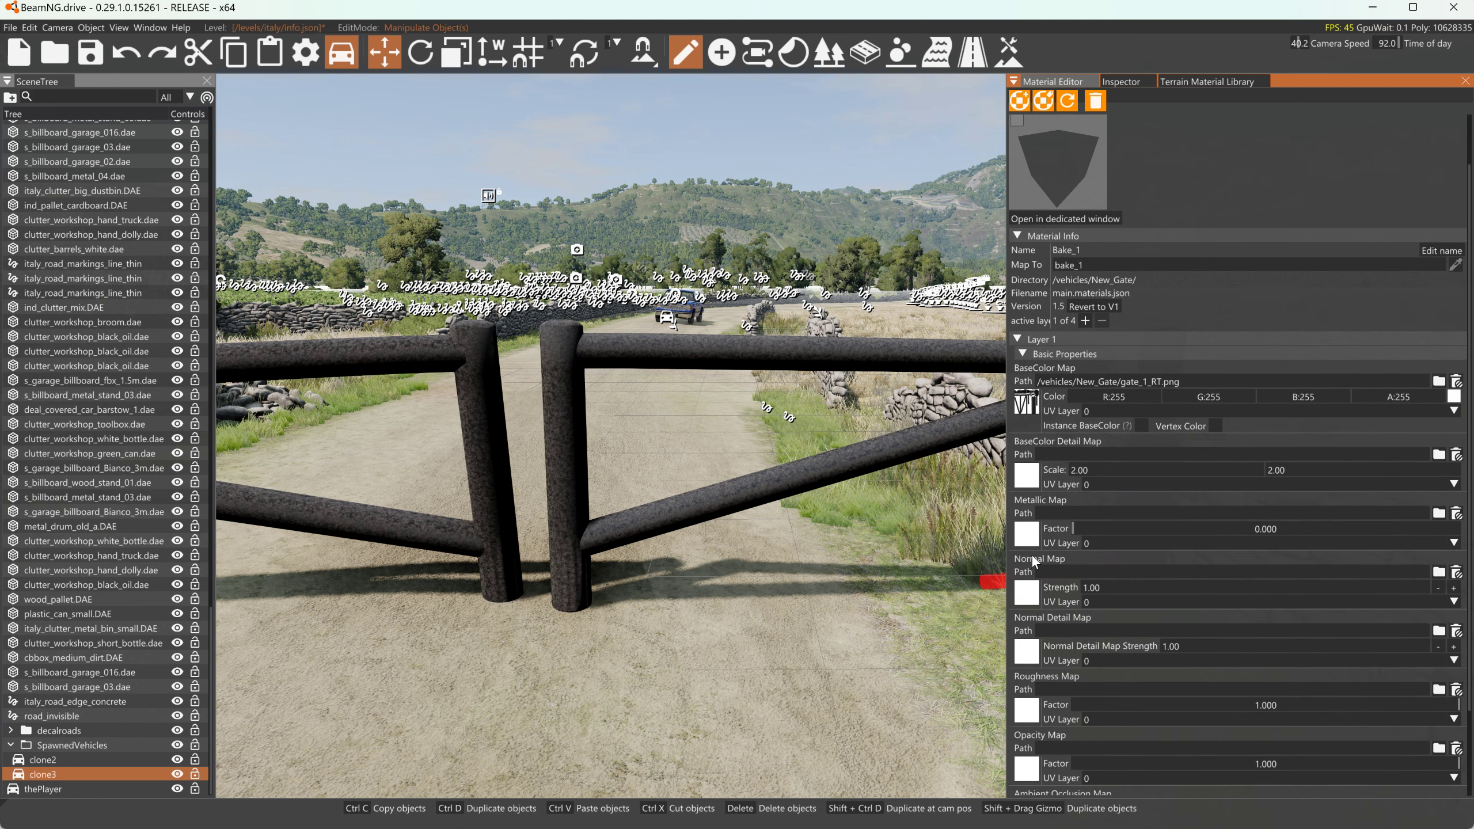
click(1027, 539)
click(401, 287)
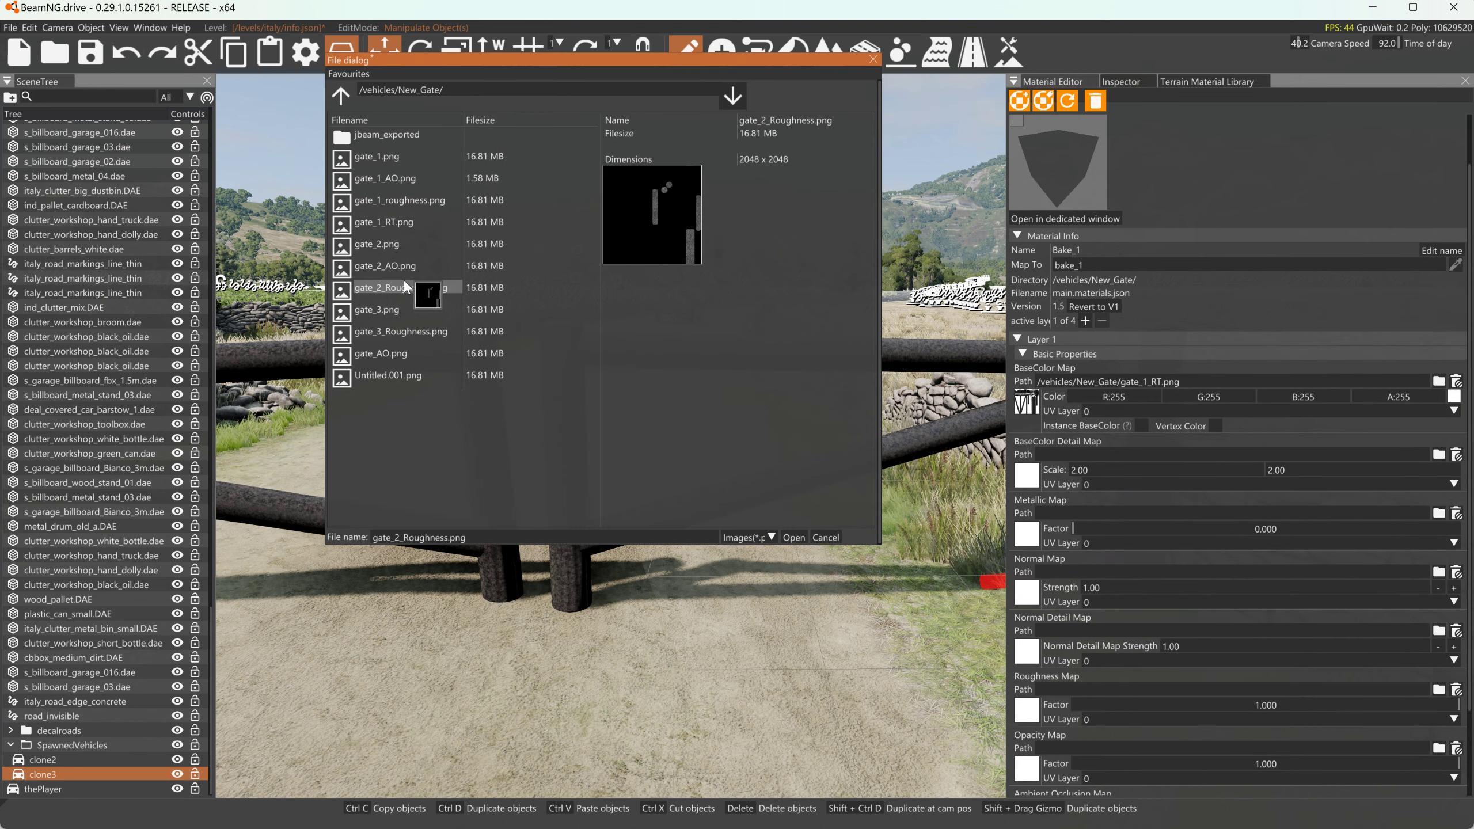
click(394, 200)
click(793, 537)
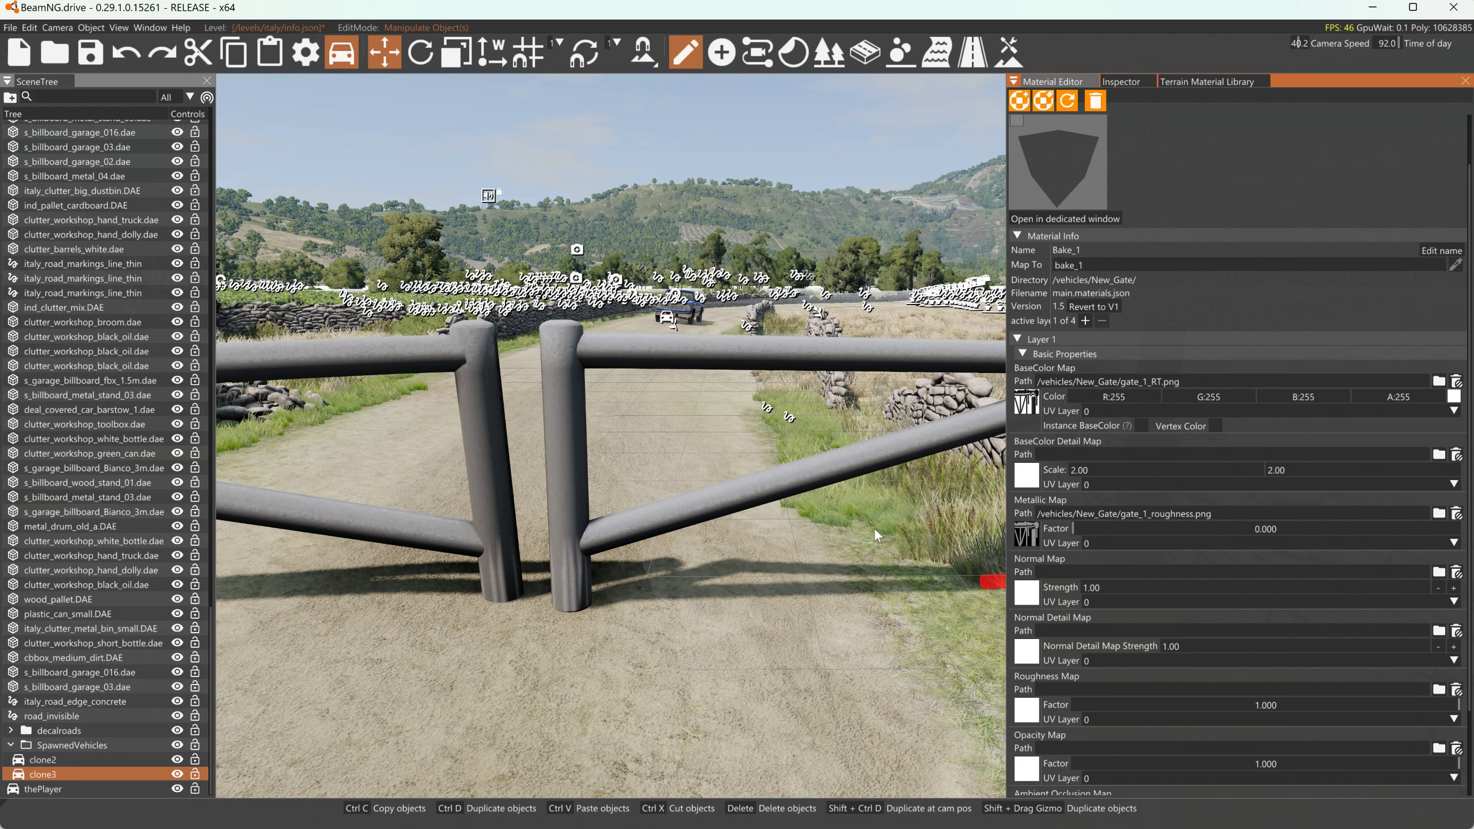
click(1026, 533)
click(401, 175)
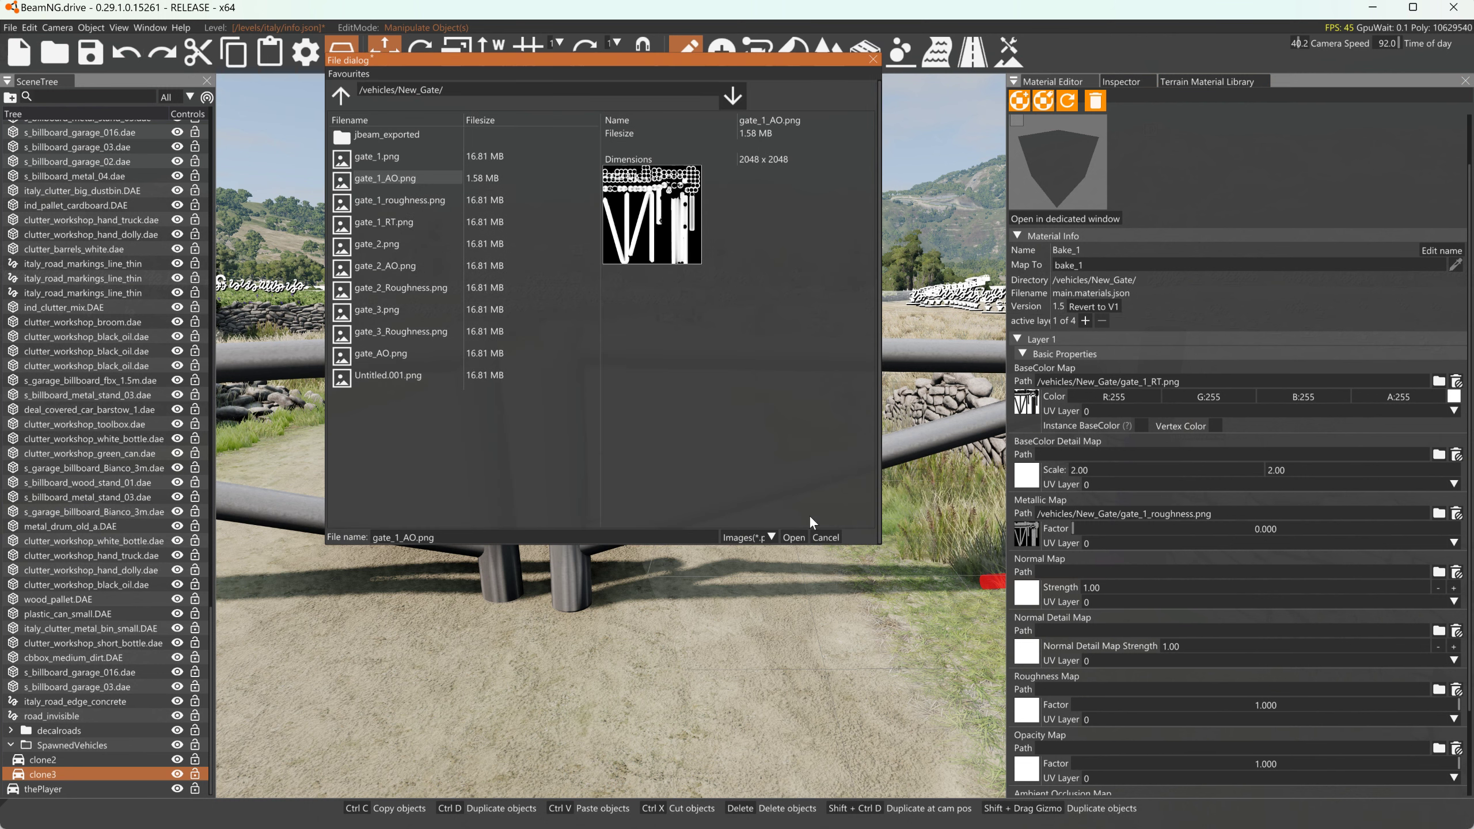
click(793, 540)
Assign gate_1_roughness.png as the roughness map and gate_1_AO.png as the ambient occlusion map of bake_1.
scroll(1026, 650, down, 2)
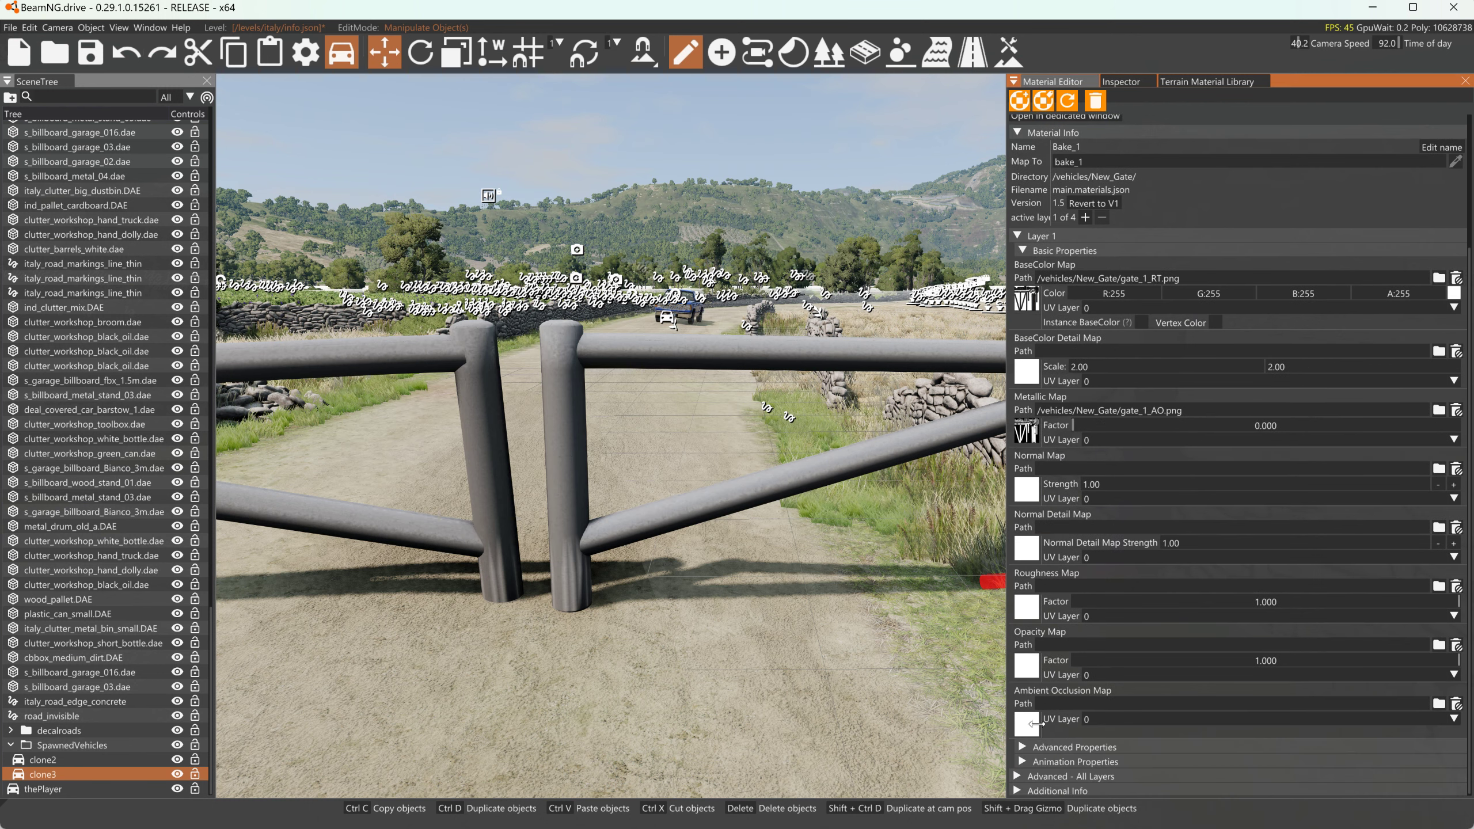
click(1026, 607)
click(413, 199)
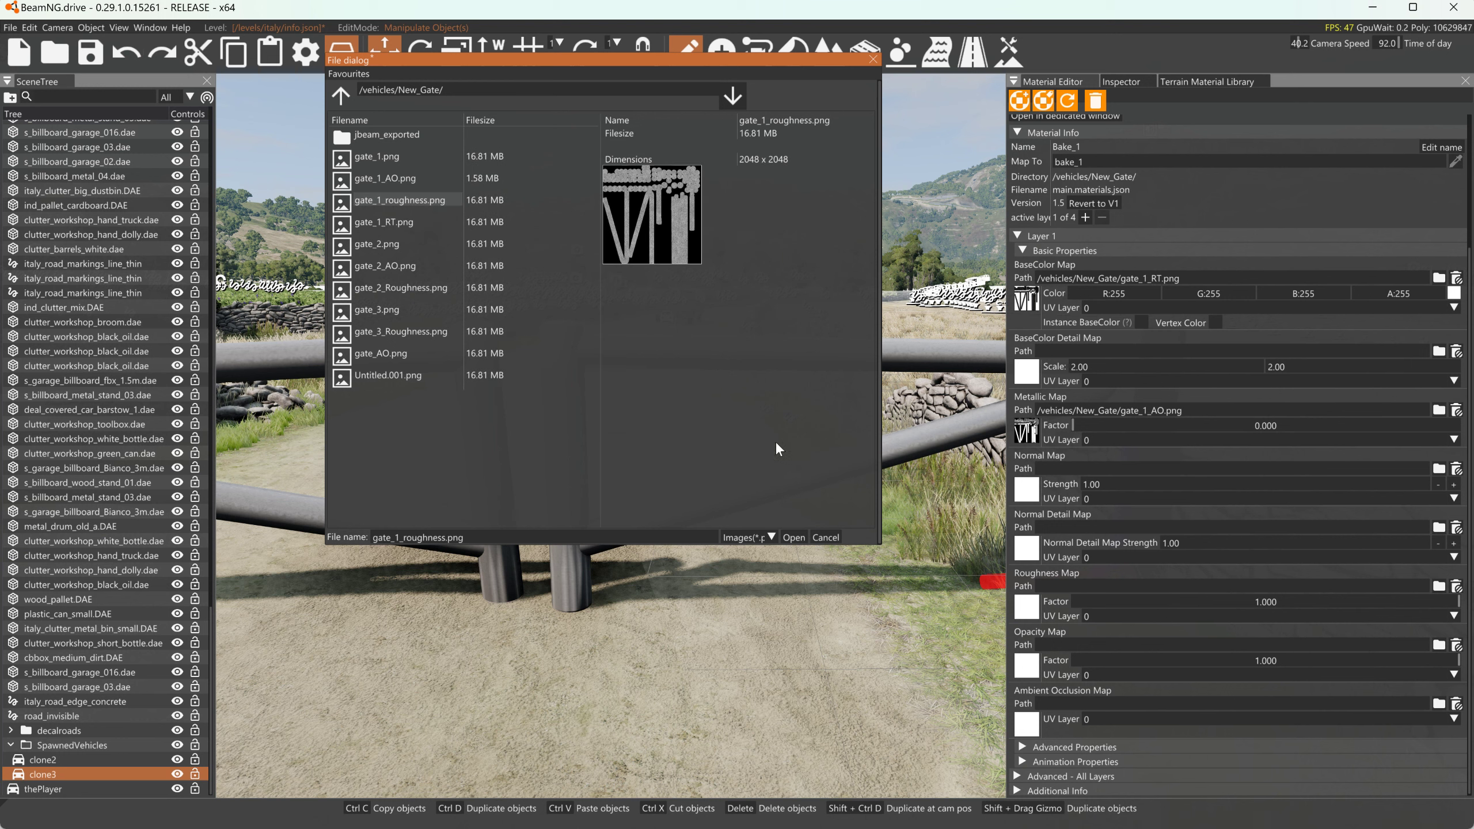
click(793, 537)
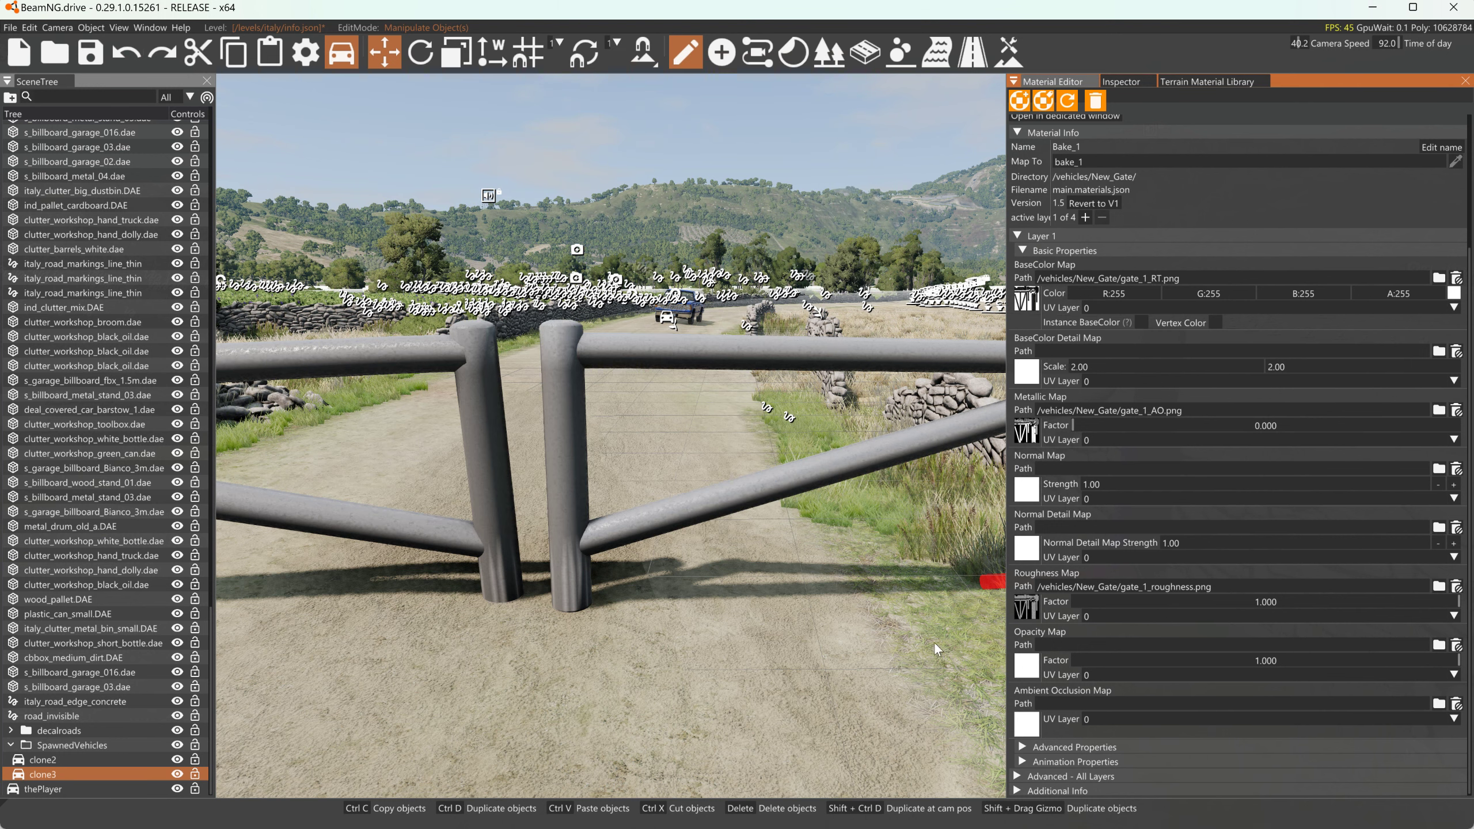
click(1026, 719)
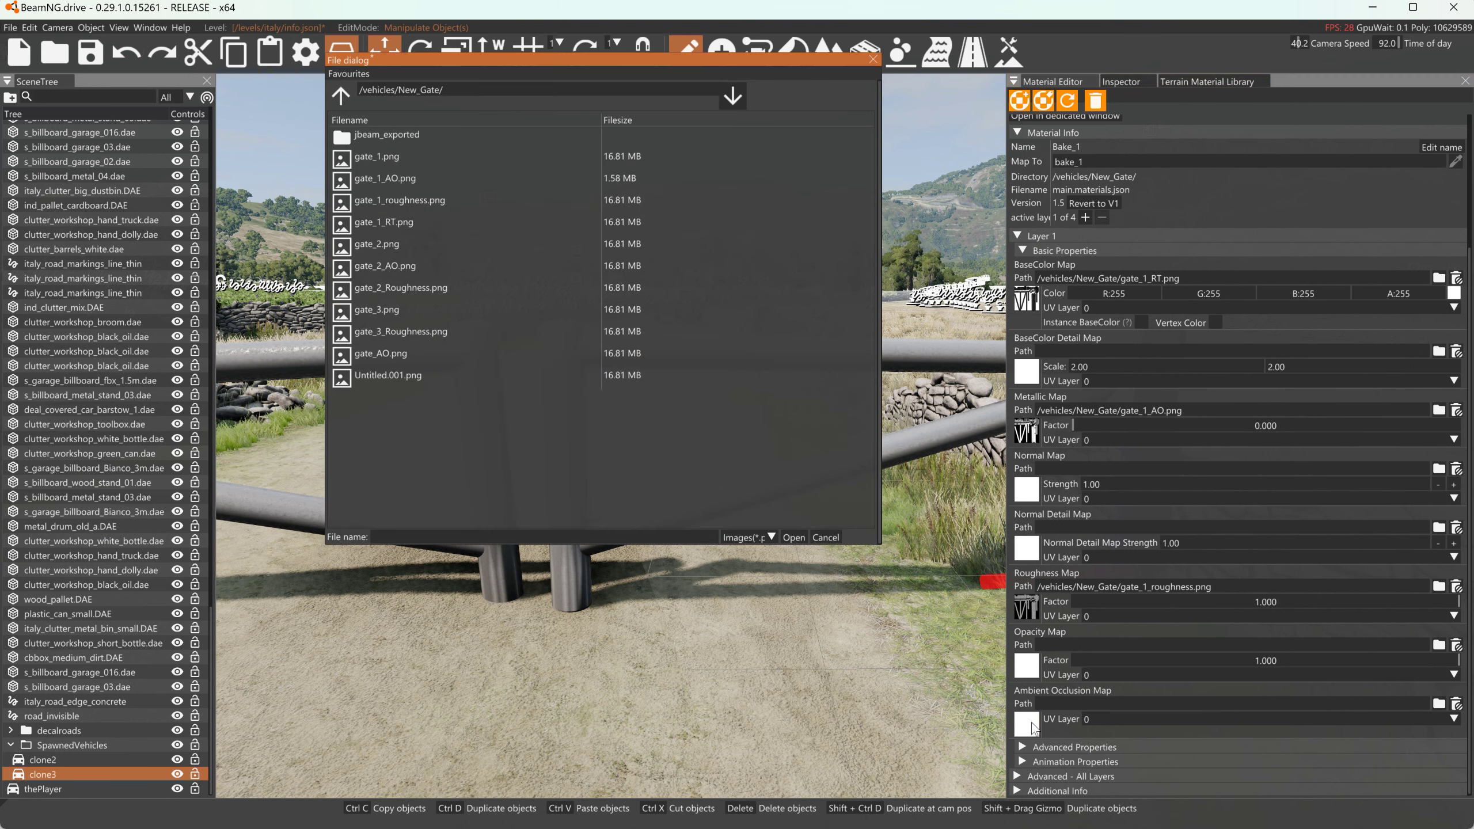
click(394, 179)
click(793, 537)
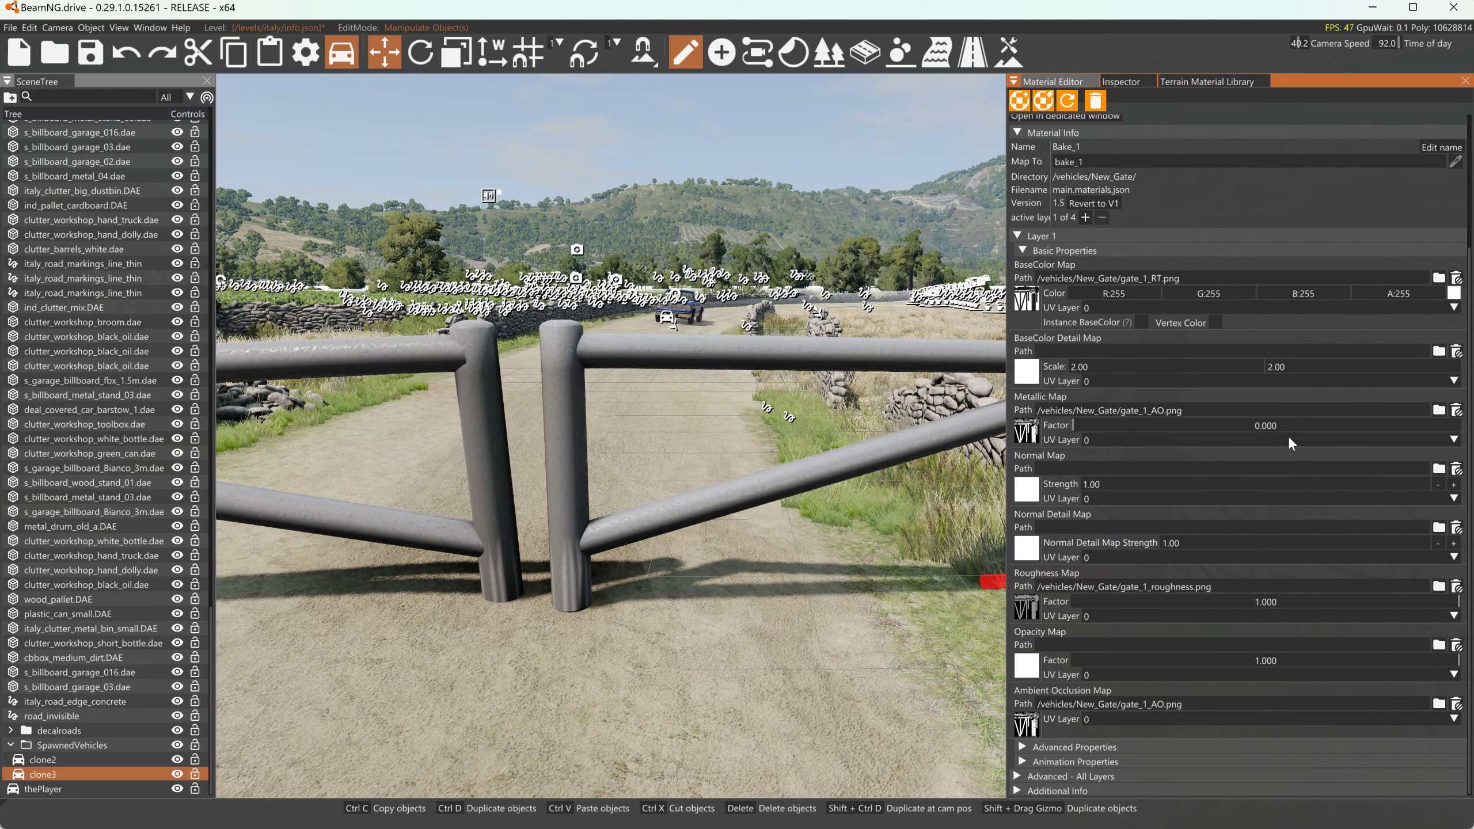
Set the metallic factor of bake_1 to about 0.858 and its roughness factor to about 0.706.
mouse_move(1149, 426)
mouse_down()
mouse_move(1431, 430)
mouse_move(1403, 430)
mouse_up()
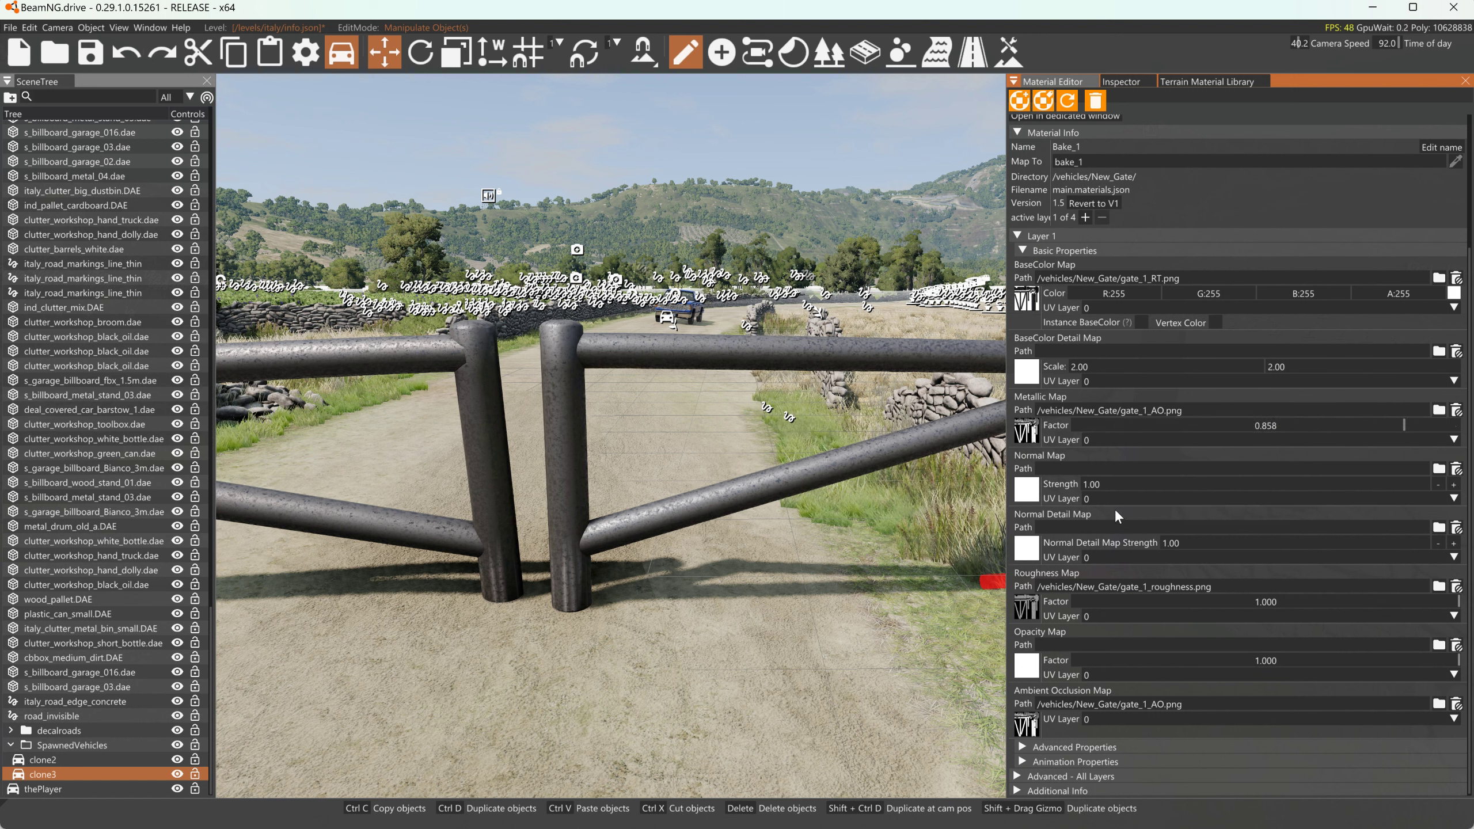
mouse_move(1289, 599)
mouse_down()
mouse_move(1016, 594)
mouse_move(1370, 597)
mouse_move(1345, 597)
mouse_up()
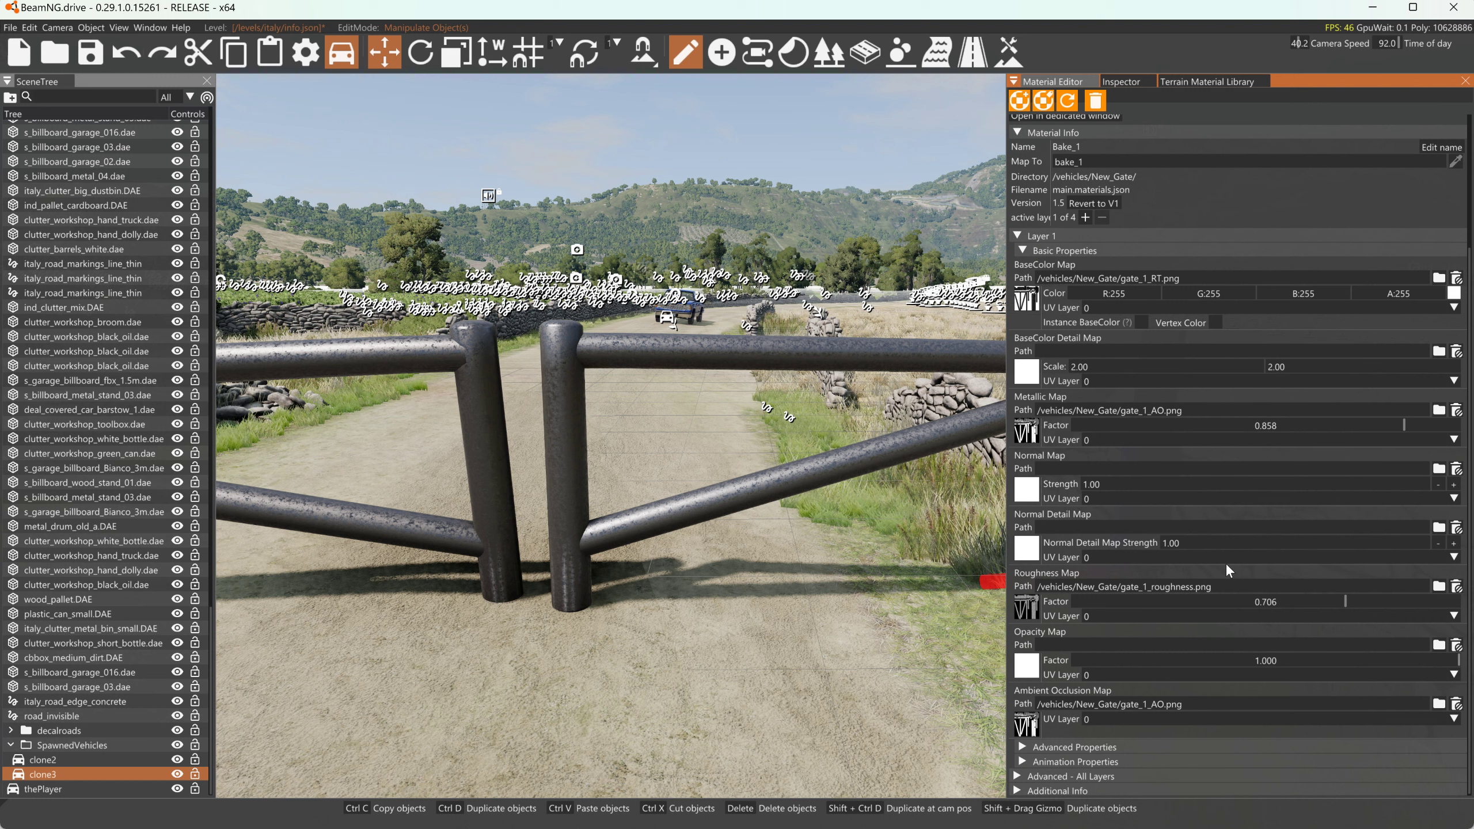
Tint the base color of bake_1 a muted brown with R 194, G 173, B 146.
click(1454, 293)
click(1407, 319)
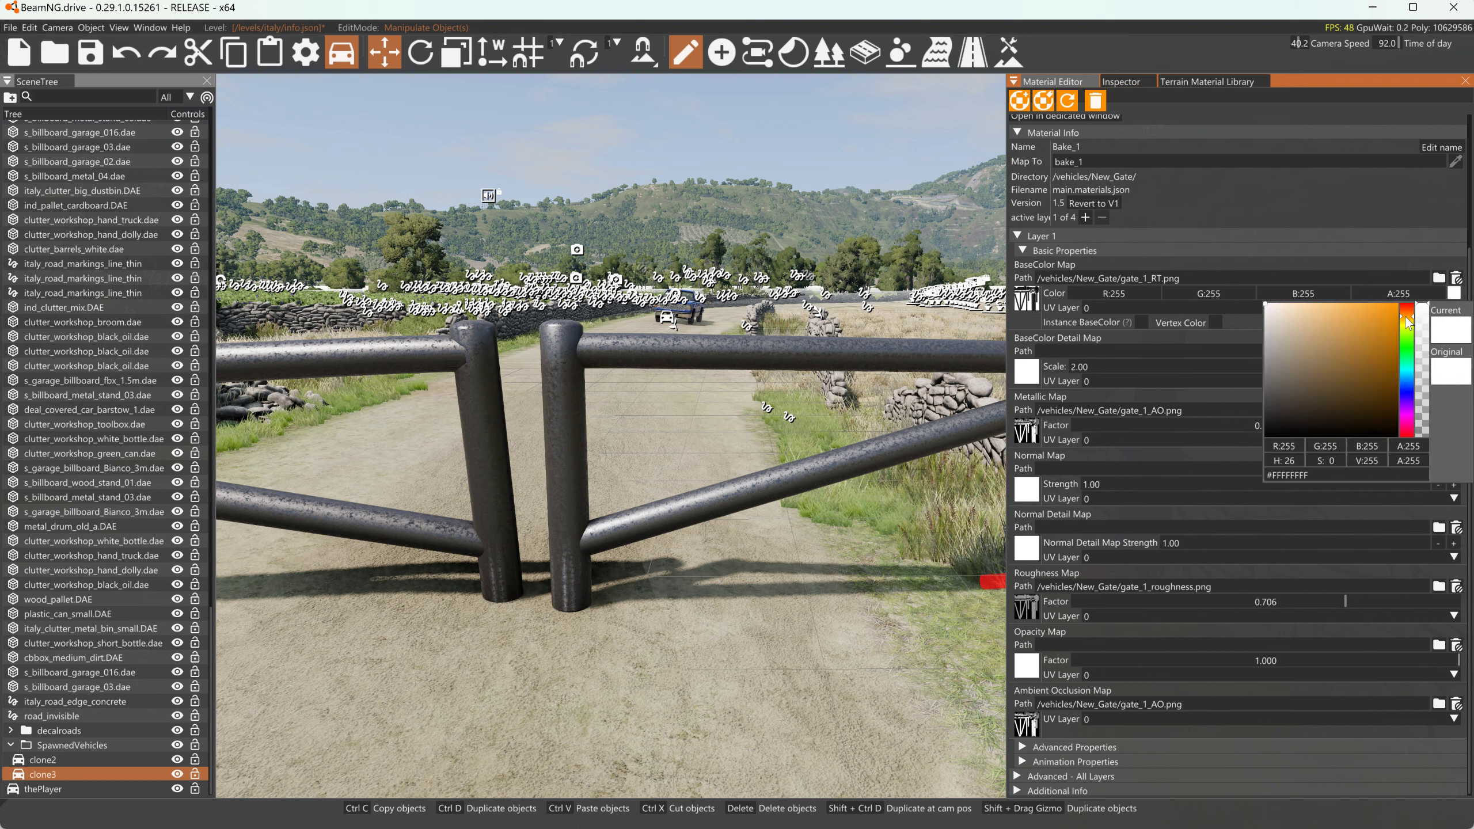
click(1319, 320)
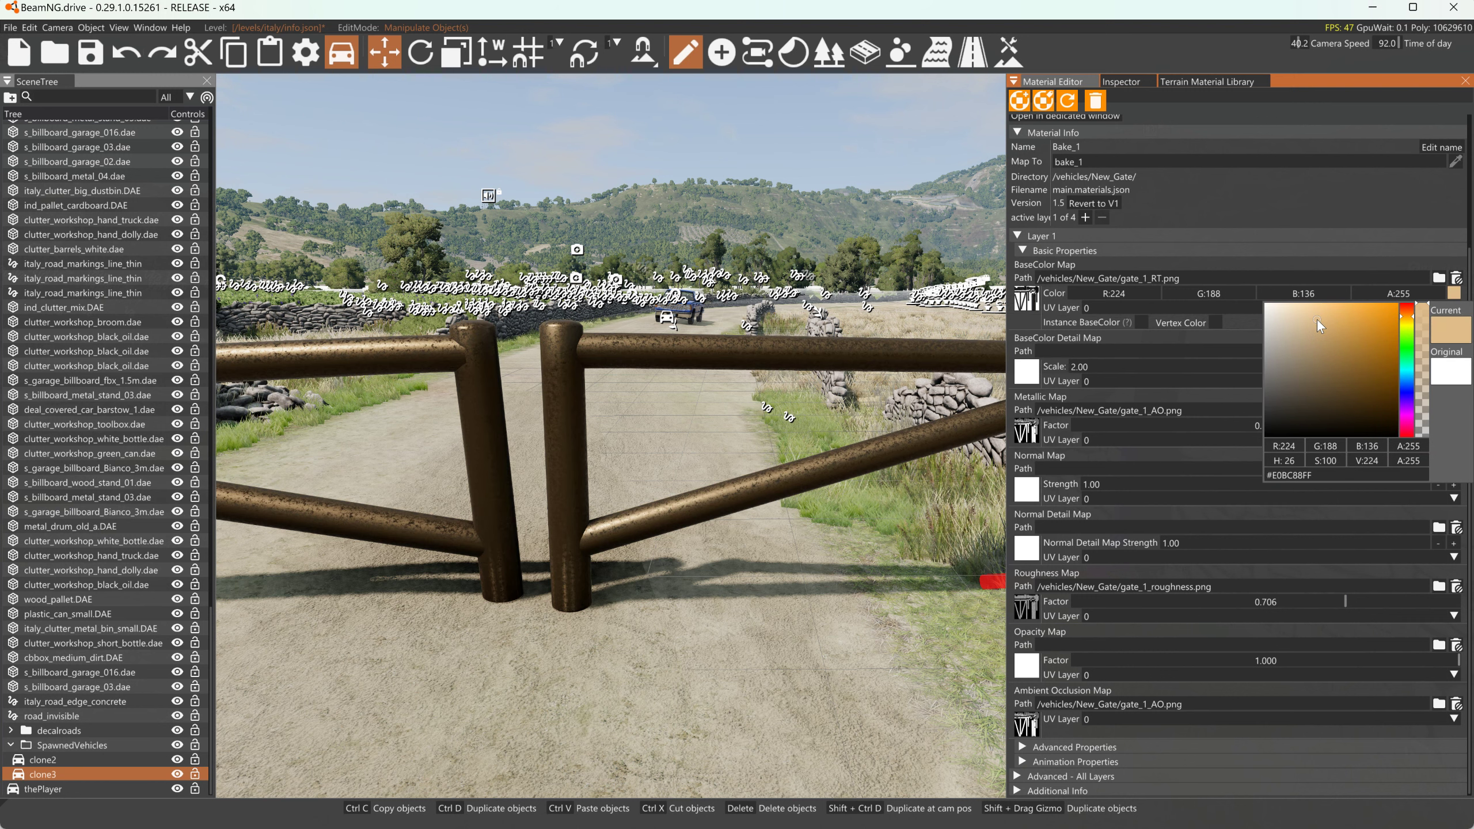
click(1405, 310)
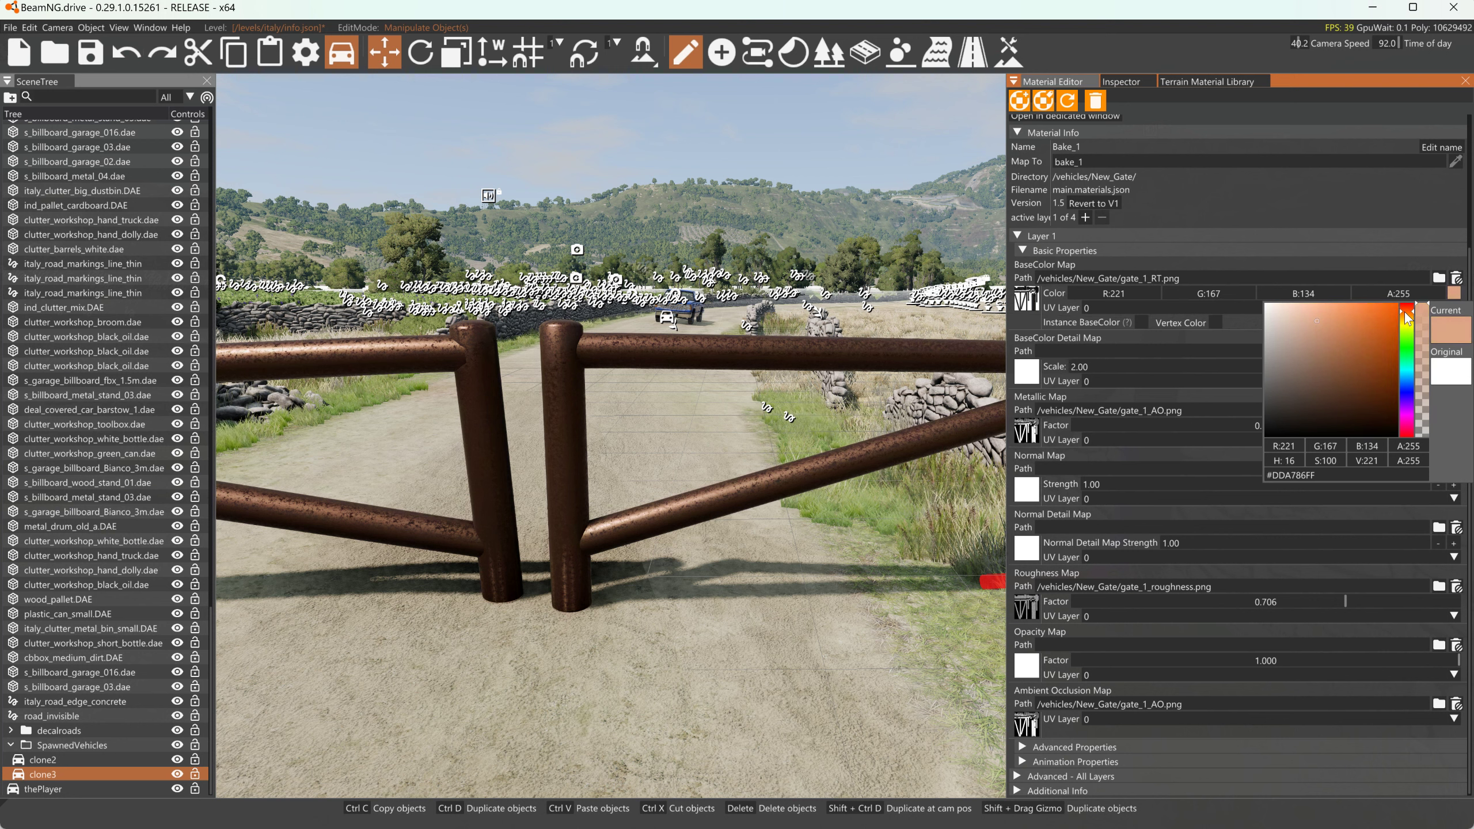
click(1339, 324)
drag(1338, 324, 1304, 339)
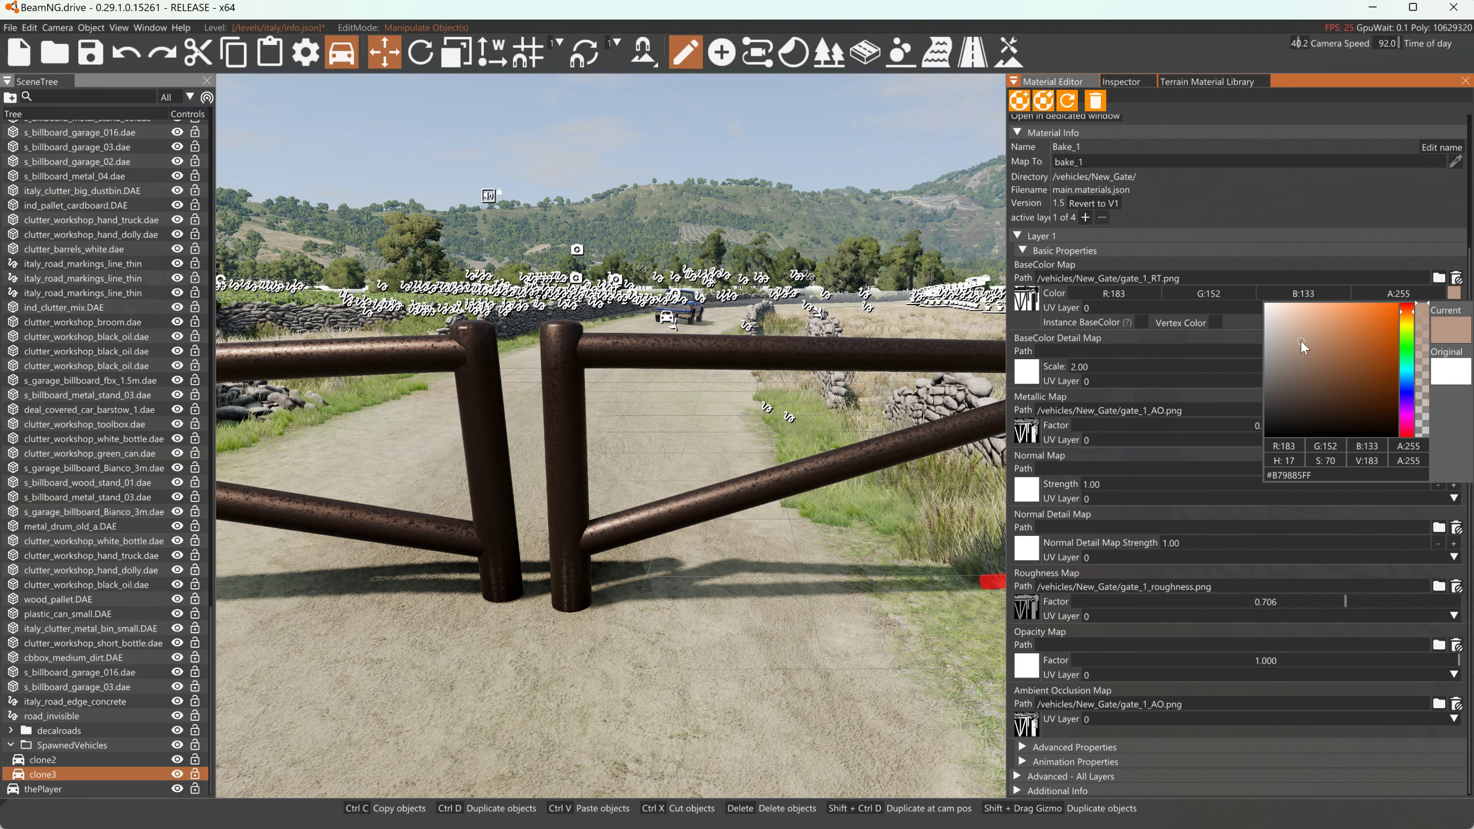
drag(1409, 320, 1242, 349)
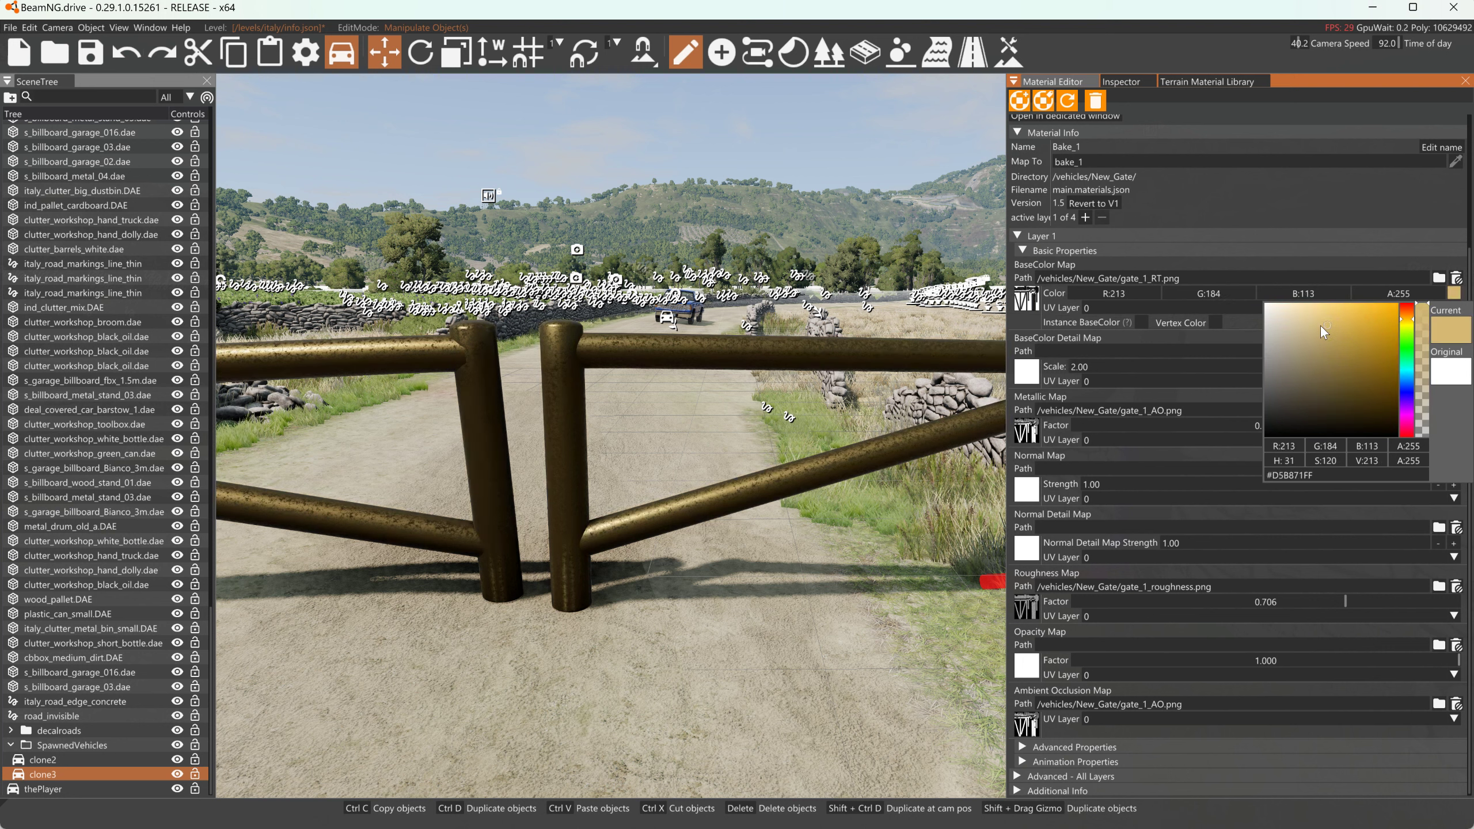
mouse_move(1319, 325)
mouse_down()
mouse_move(1320, 343)
mouse_move(1301, 337)
mouse_up()
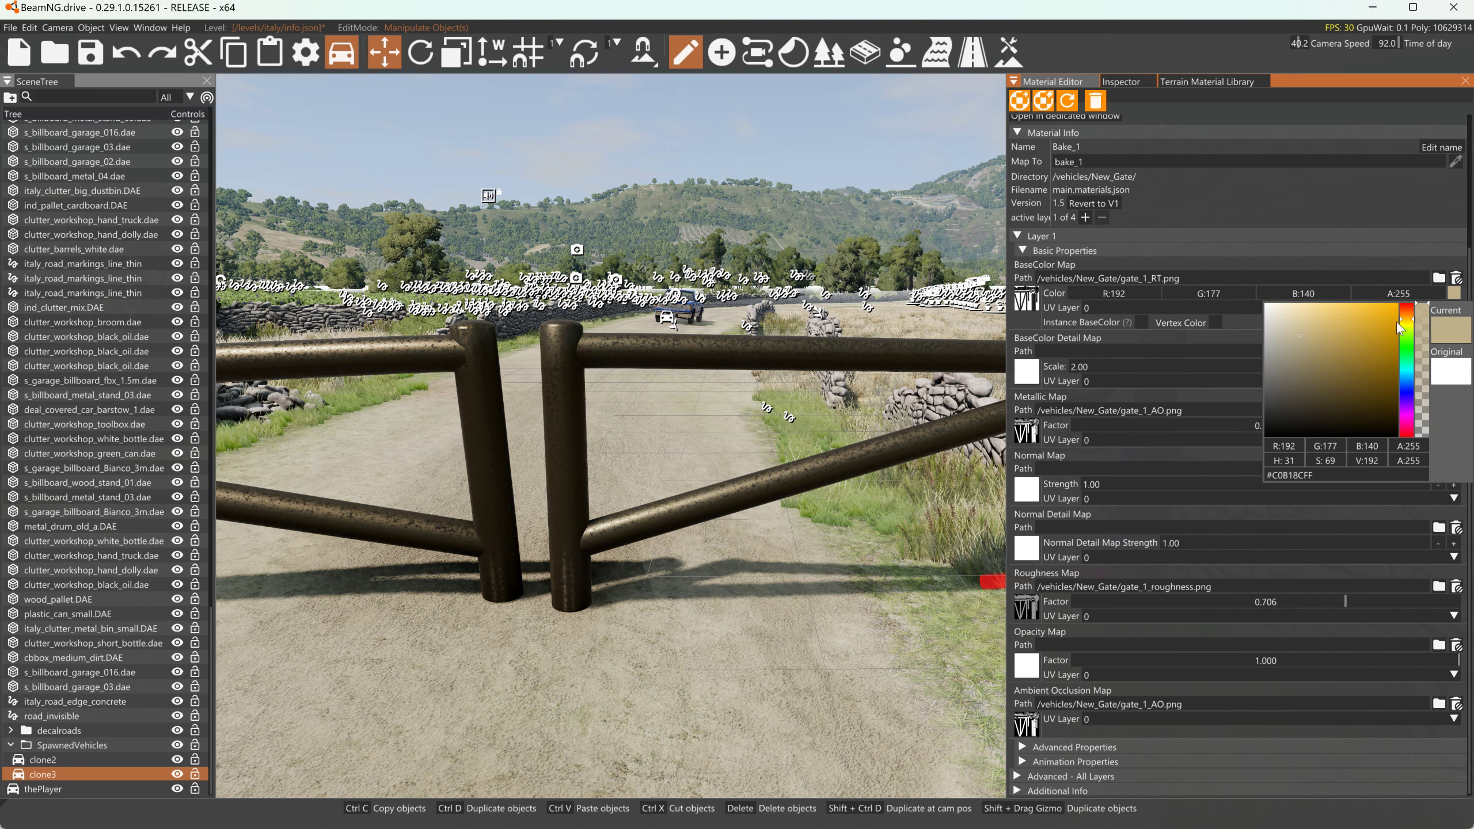
drag(1403, 319, 1404, 315)
mouse_move(1315, 343)
mouse_down()
mouse_move(1335, 316)
mouse_move(1302, 311)
mouse_move(1291, 332)
mouse_move(1304, 338)
mouse_up()
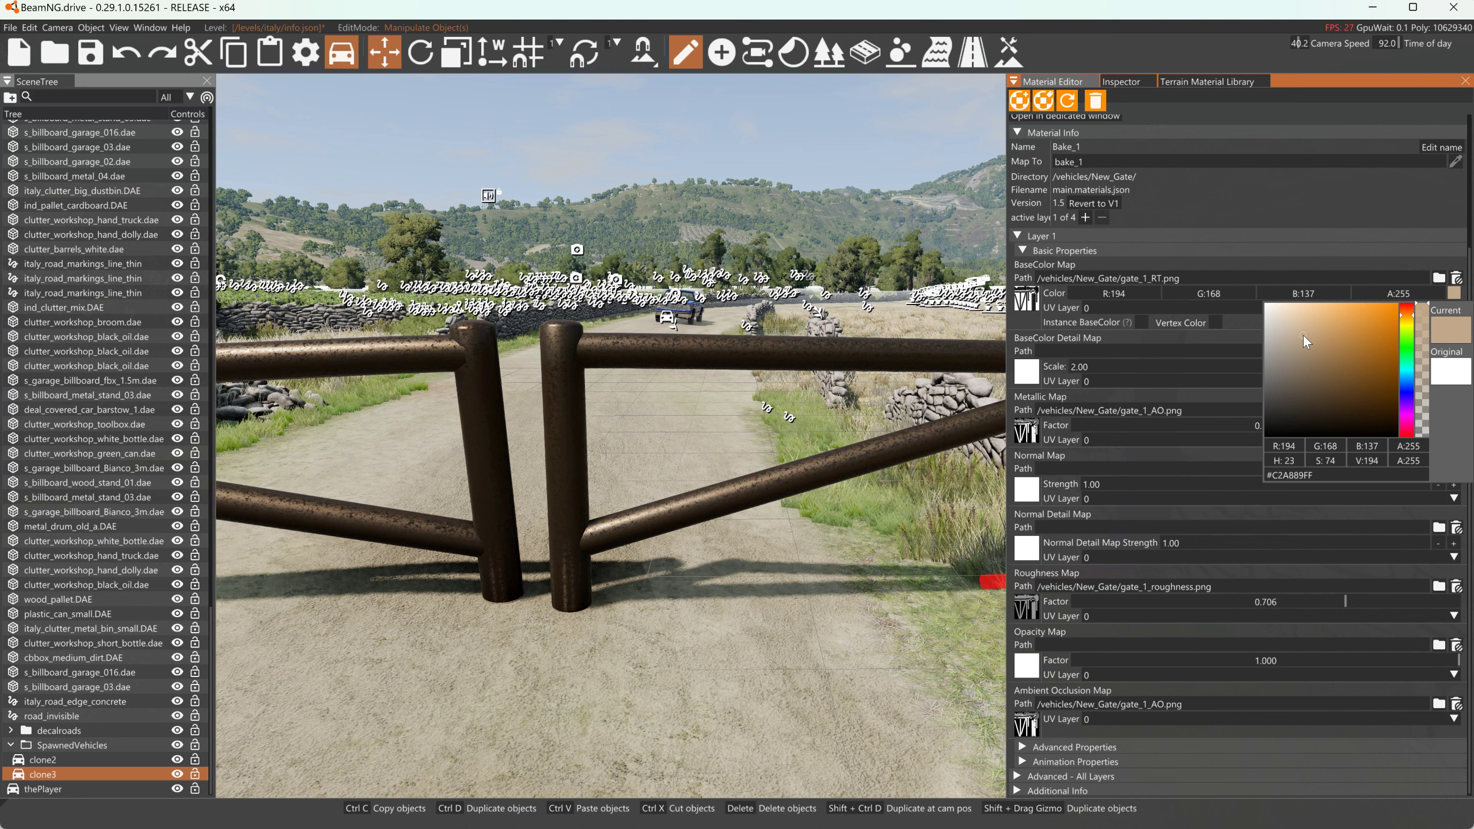
drag(1304, 336, 1297, 334)
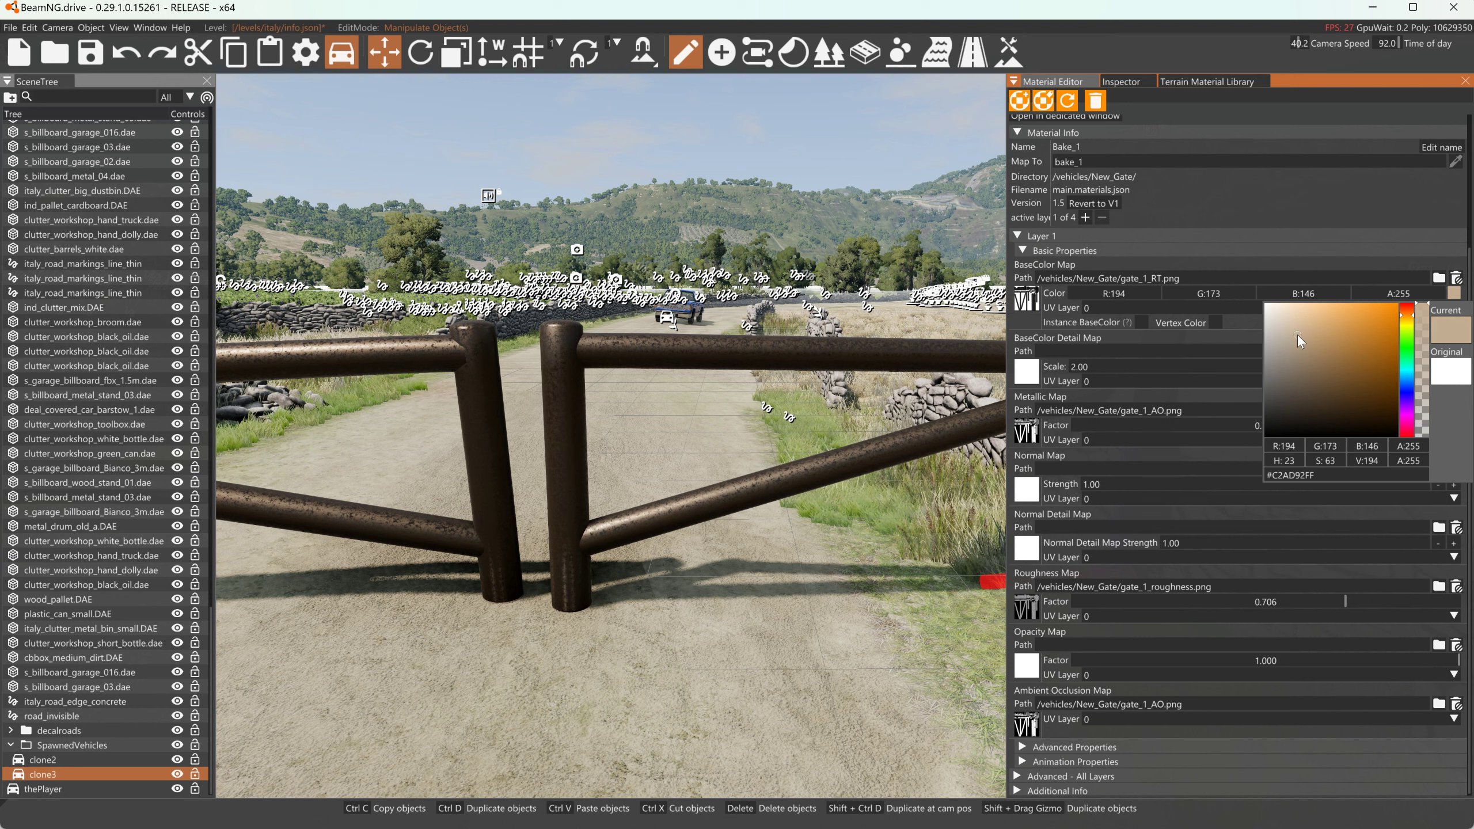
click(1339, 247)
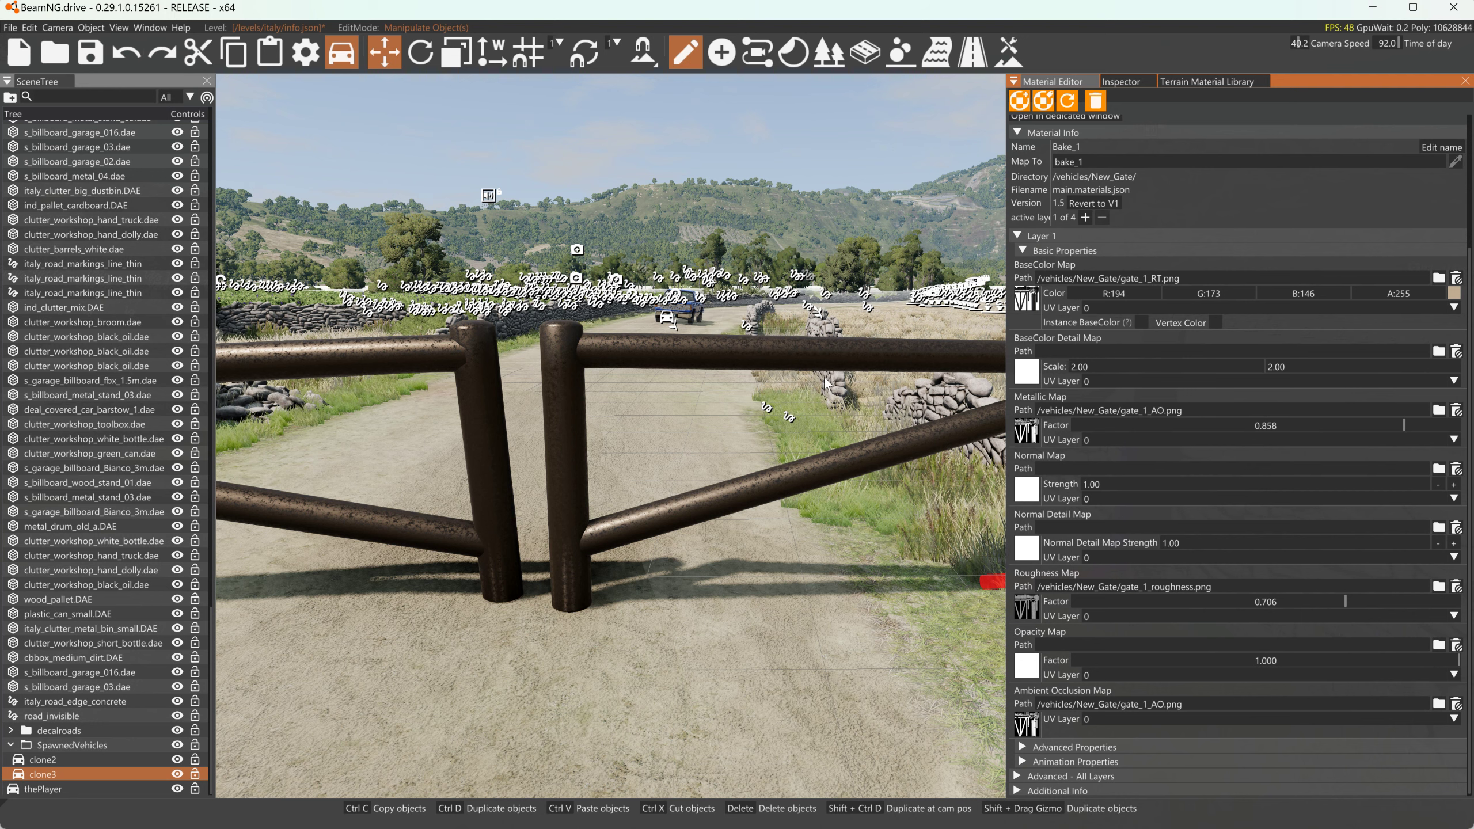
Select the clone2 gate by its post near the stone wall and load its bake_2 material for editing.
right_drag(847, 345, 742, 511)
key(w)
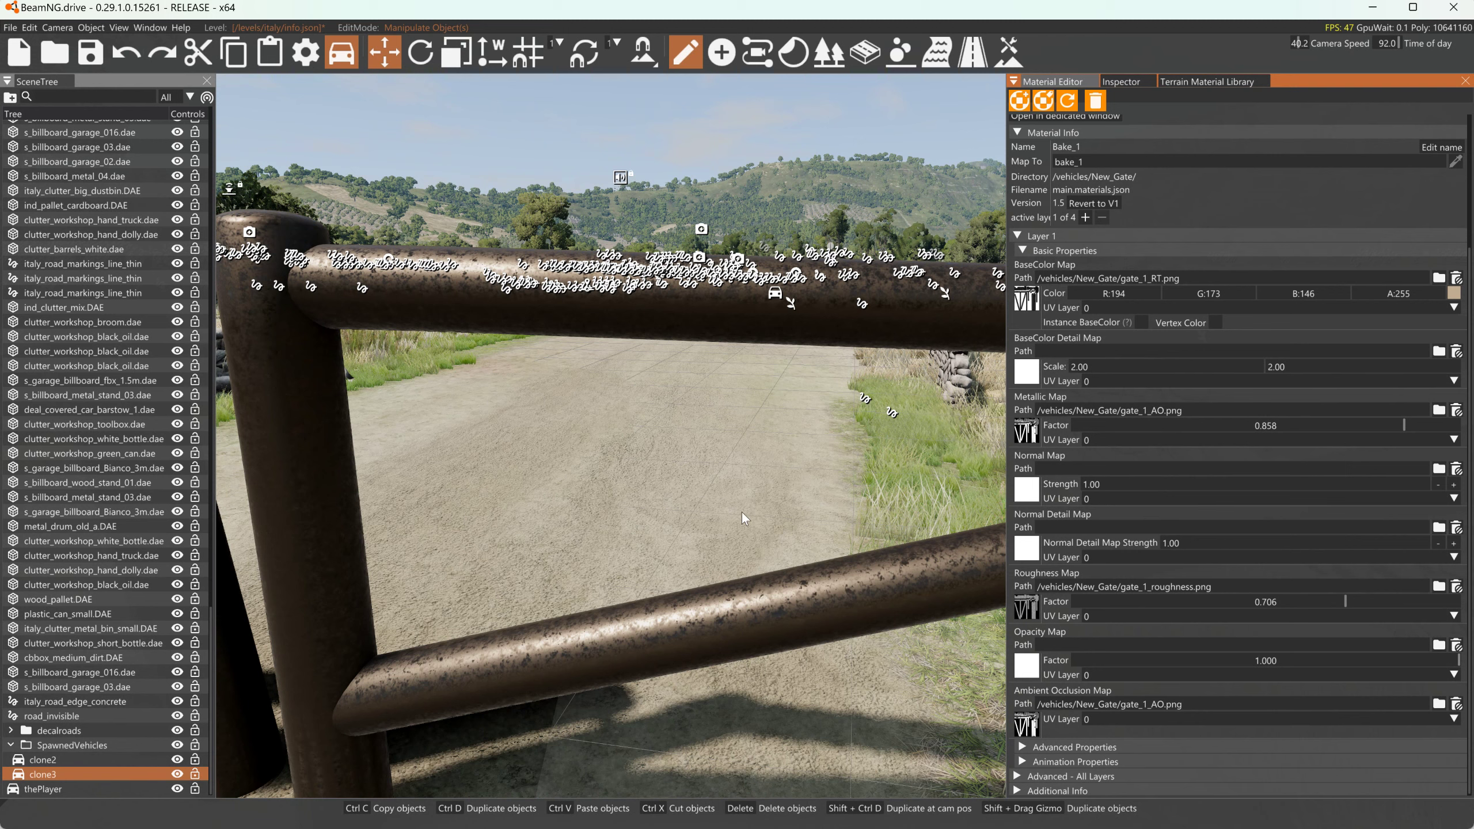
scroll(718, 609, down, 2)
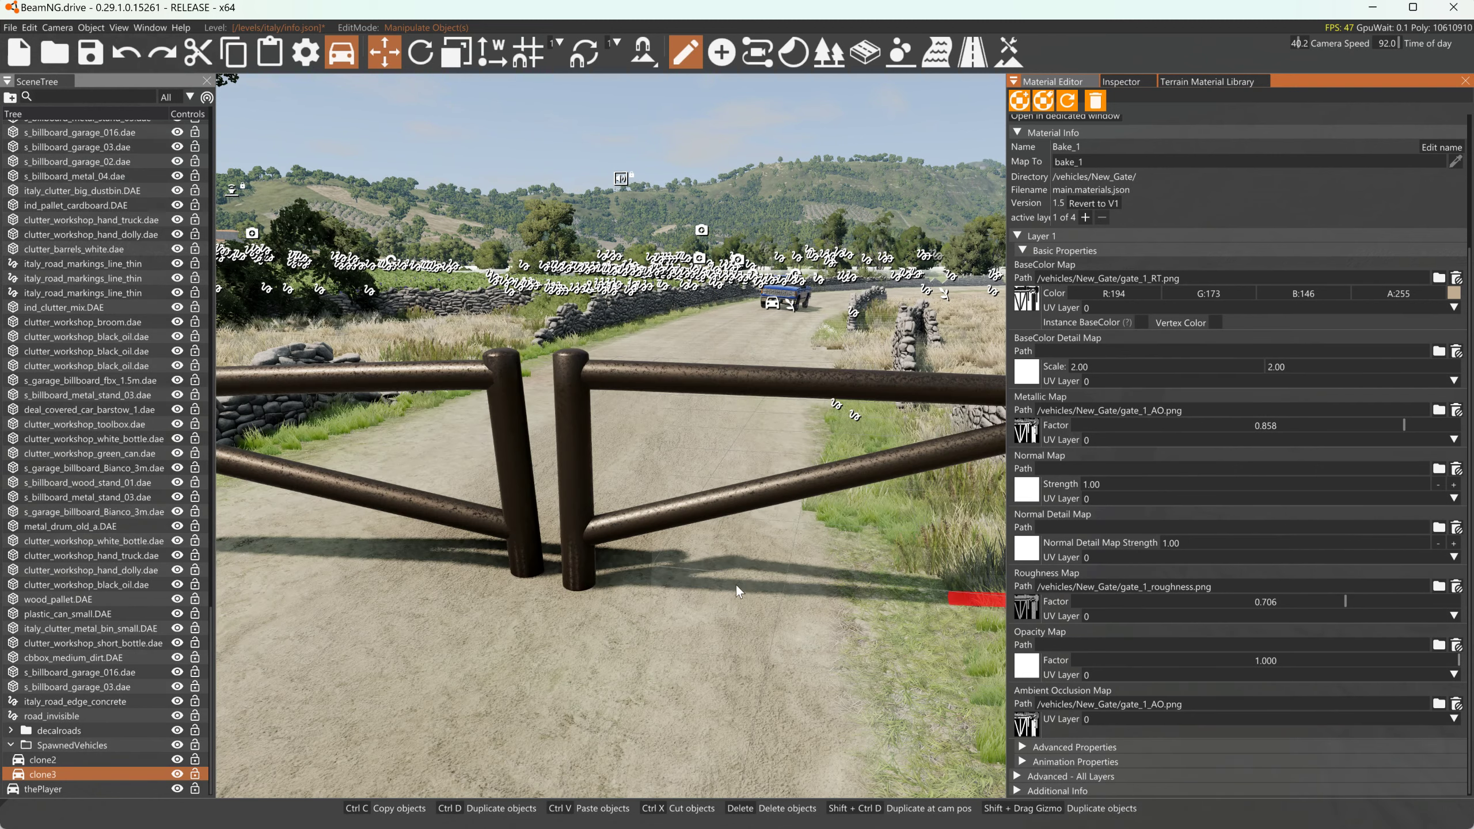
middle_drag(786, 540, 850, 546)
key(a)
right_drag(850, 546, 908, 528)
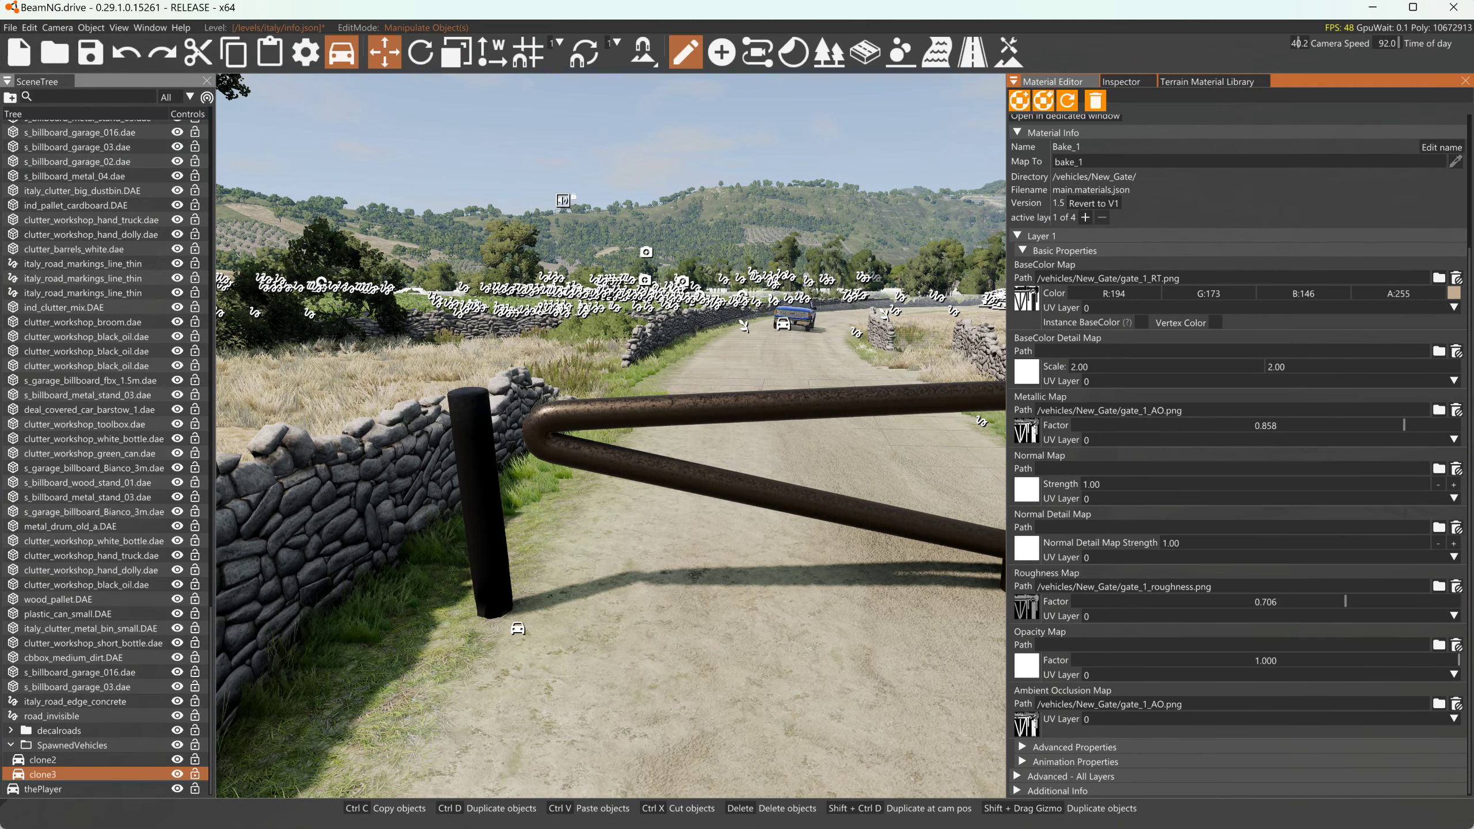
click(547, 544)
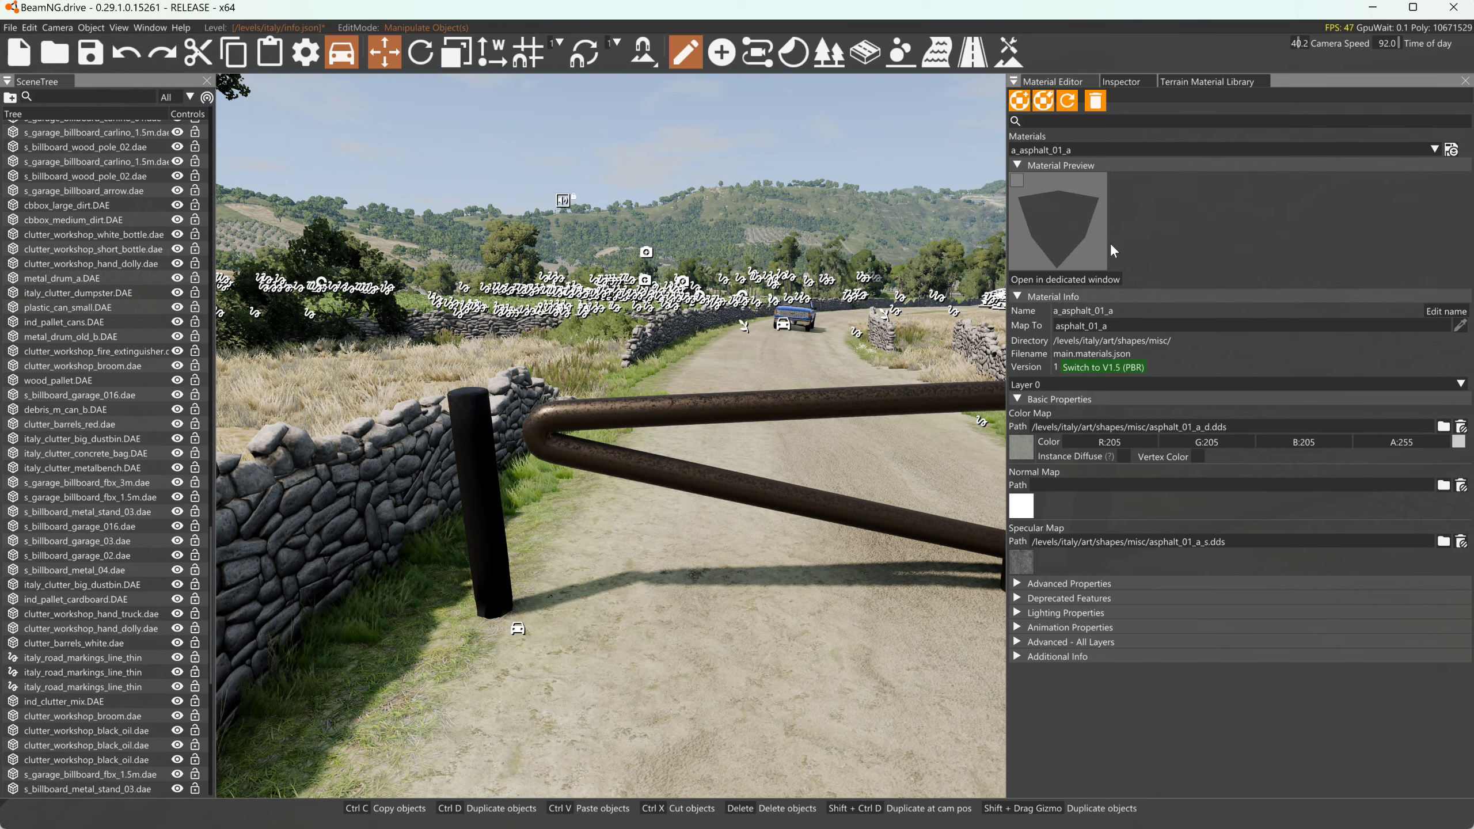
click(518, 630)
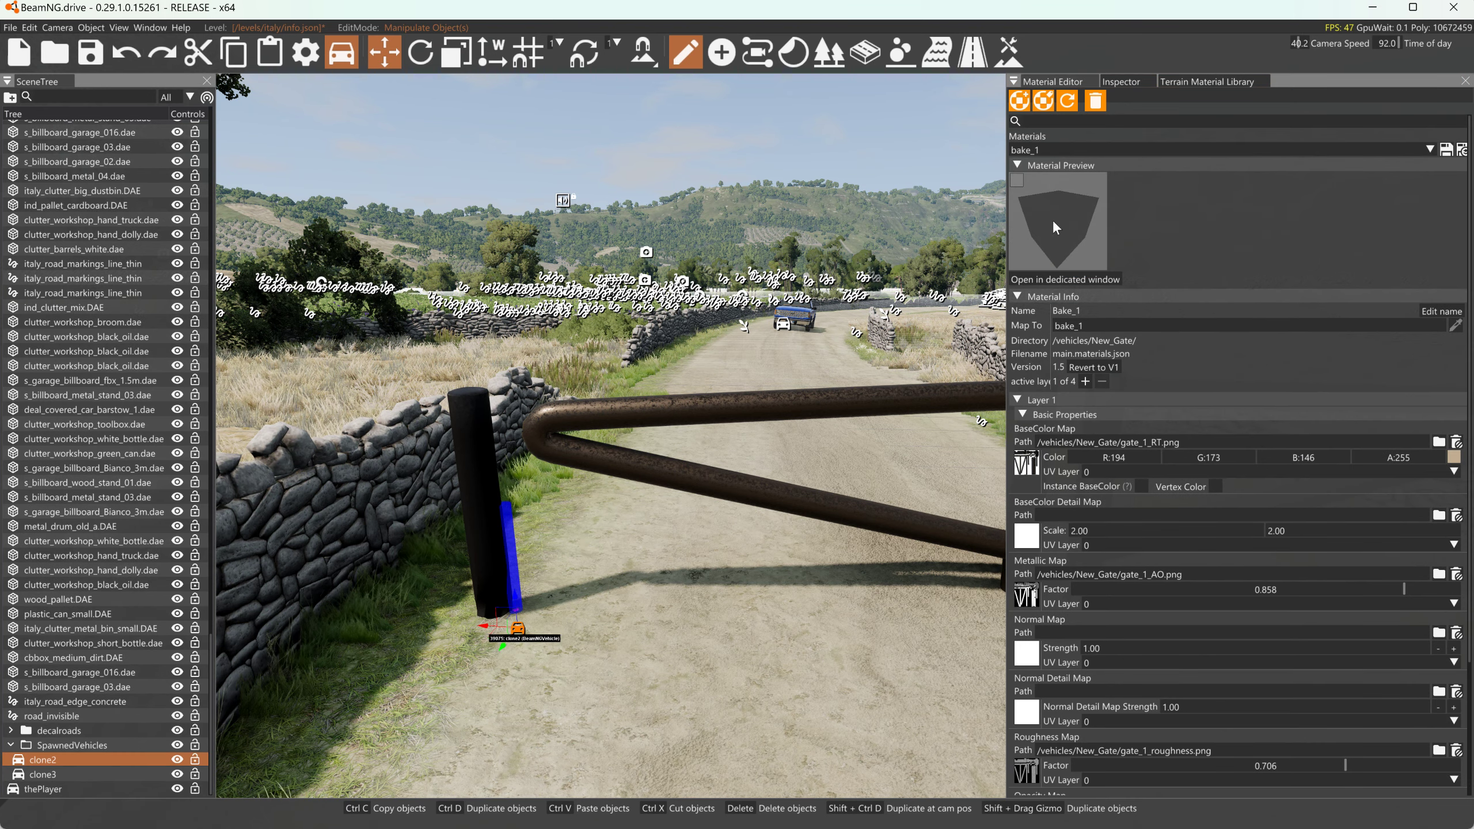
click(1091, 149)
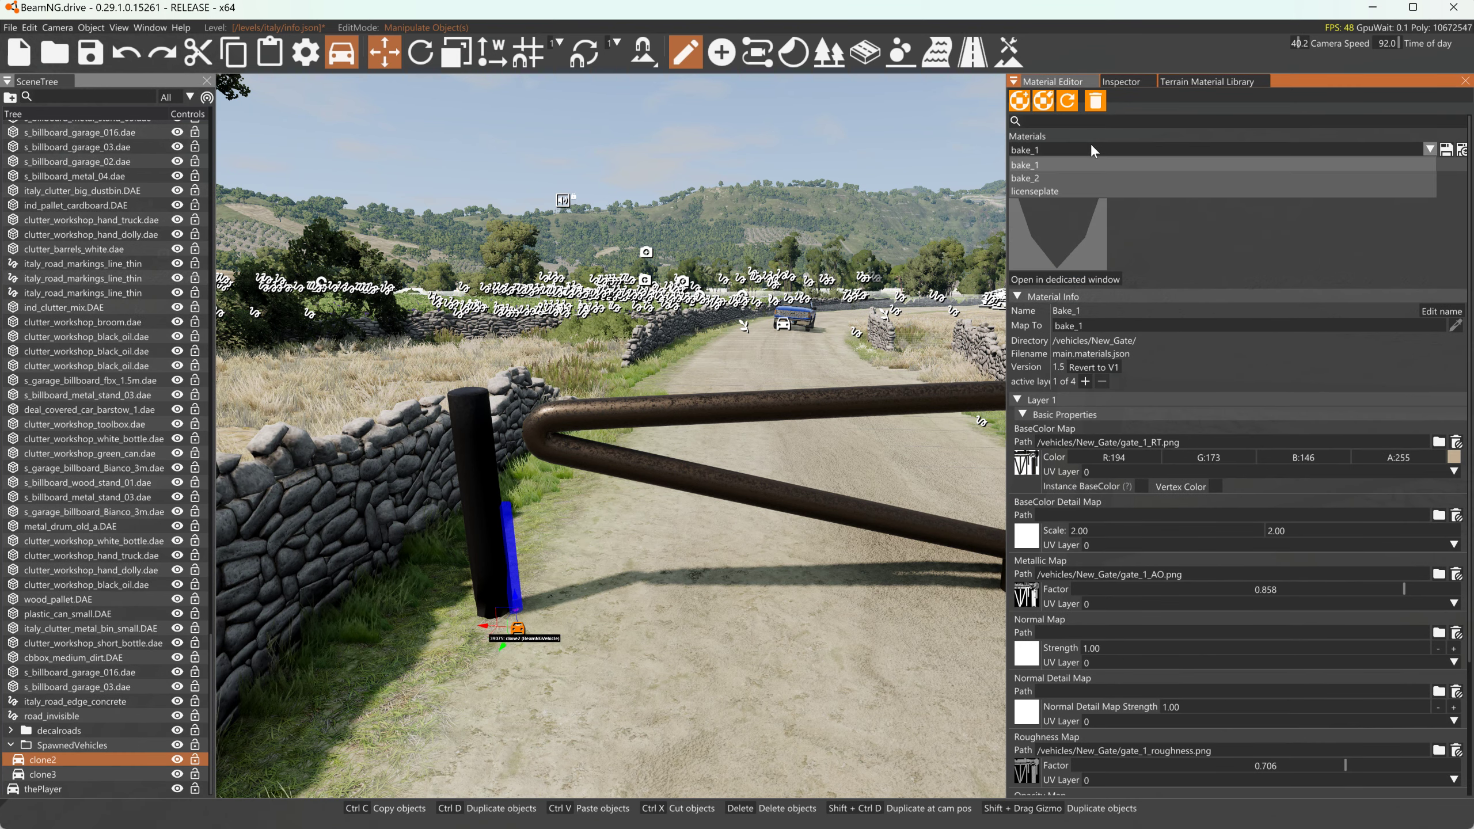
click(1053, 177)
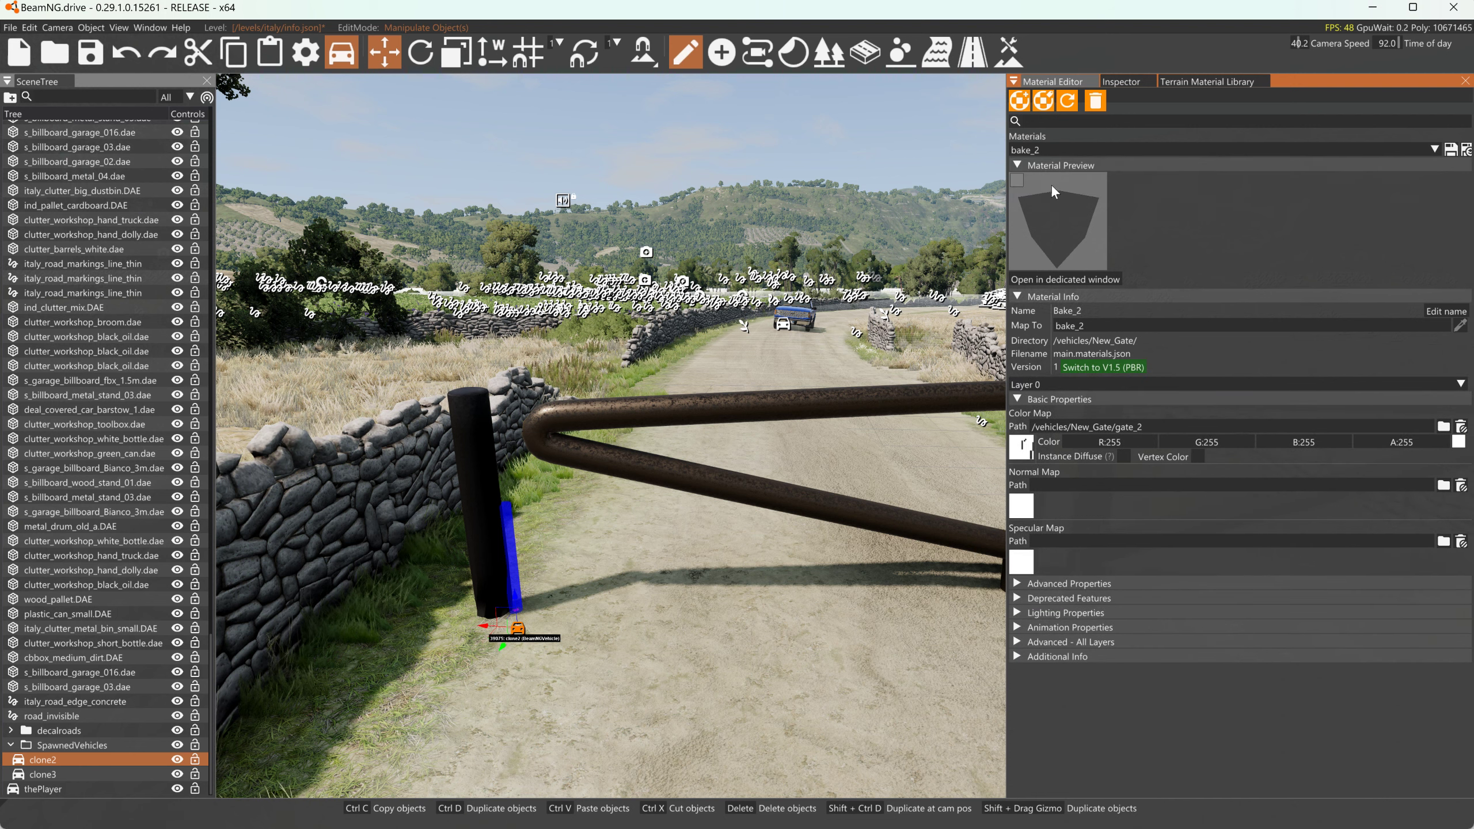
Assign gate_2_Roughness.png as the specular map of bake_2 and view the gate post up close.
click(1023, 512)
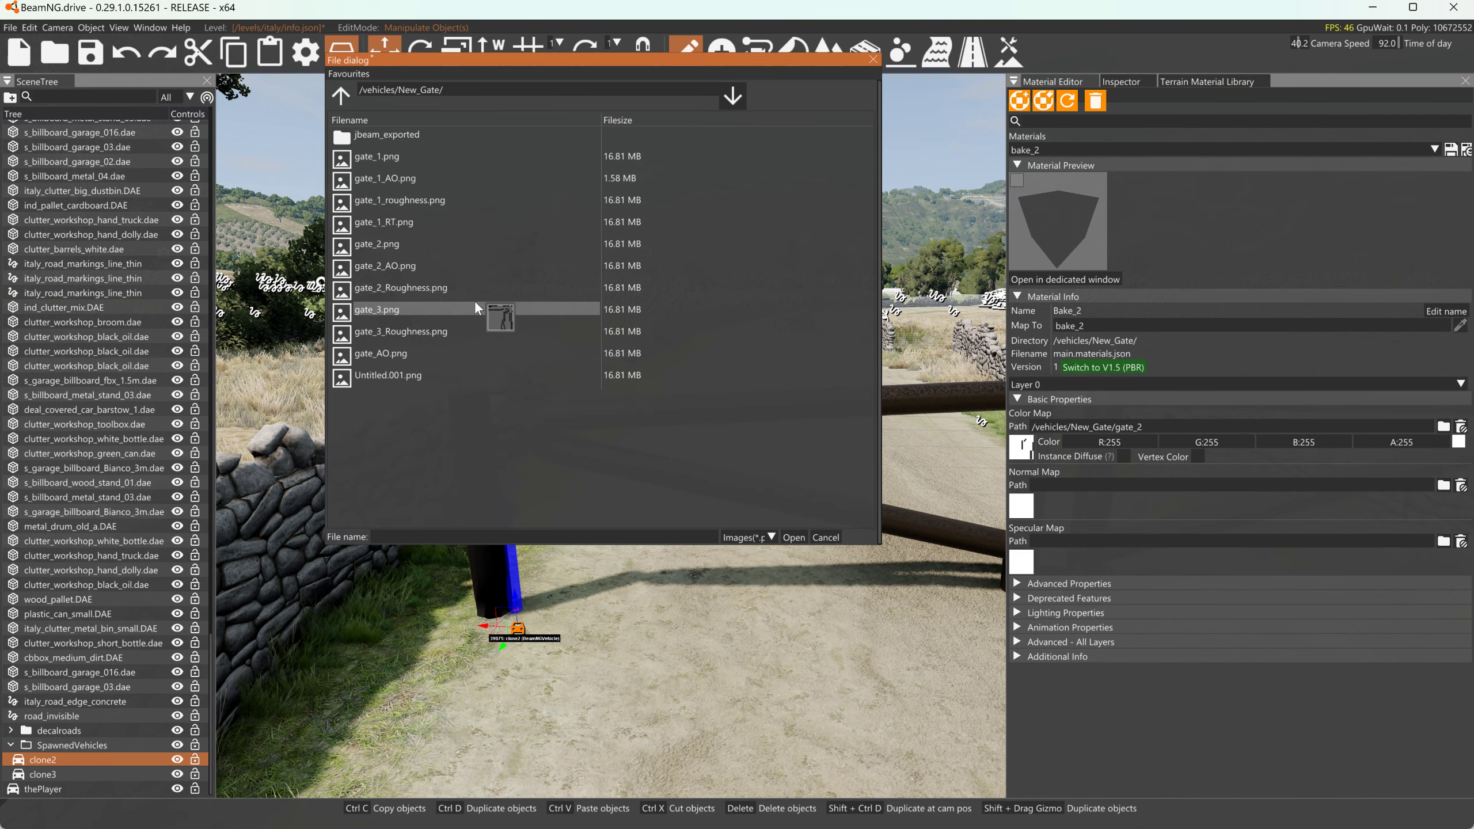
click(400, 290)
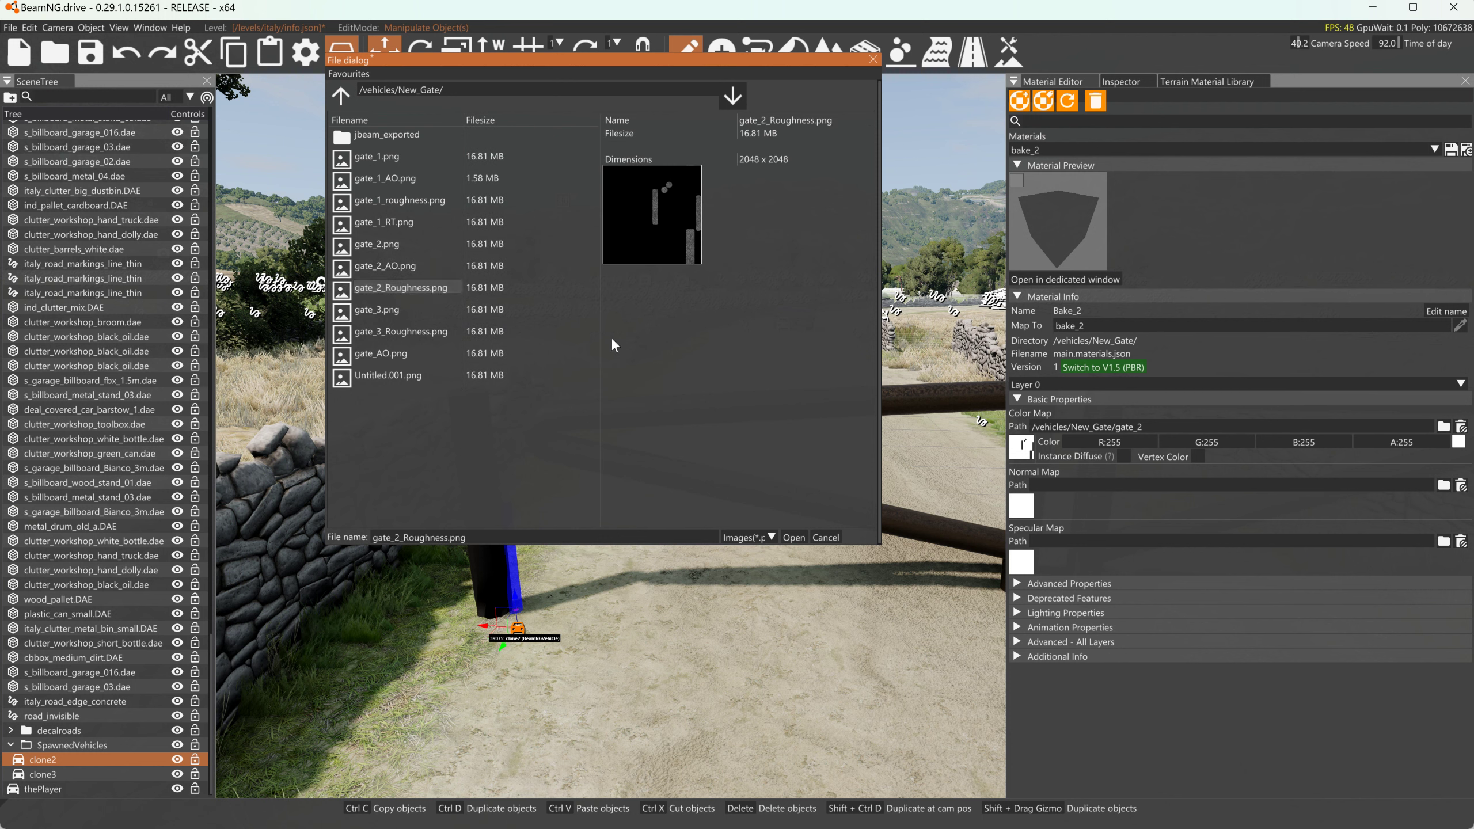
click(789, 537)
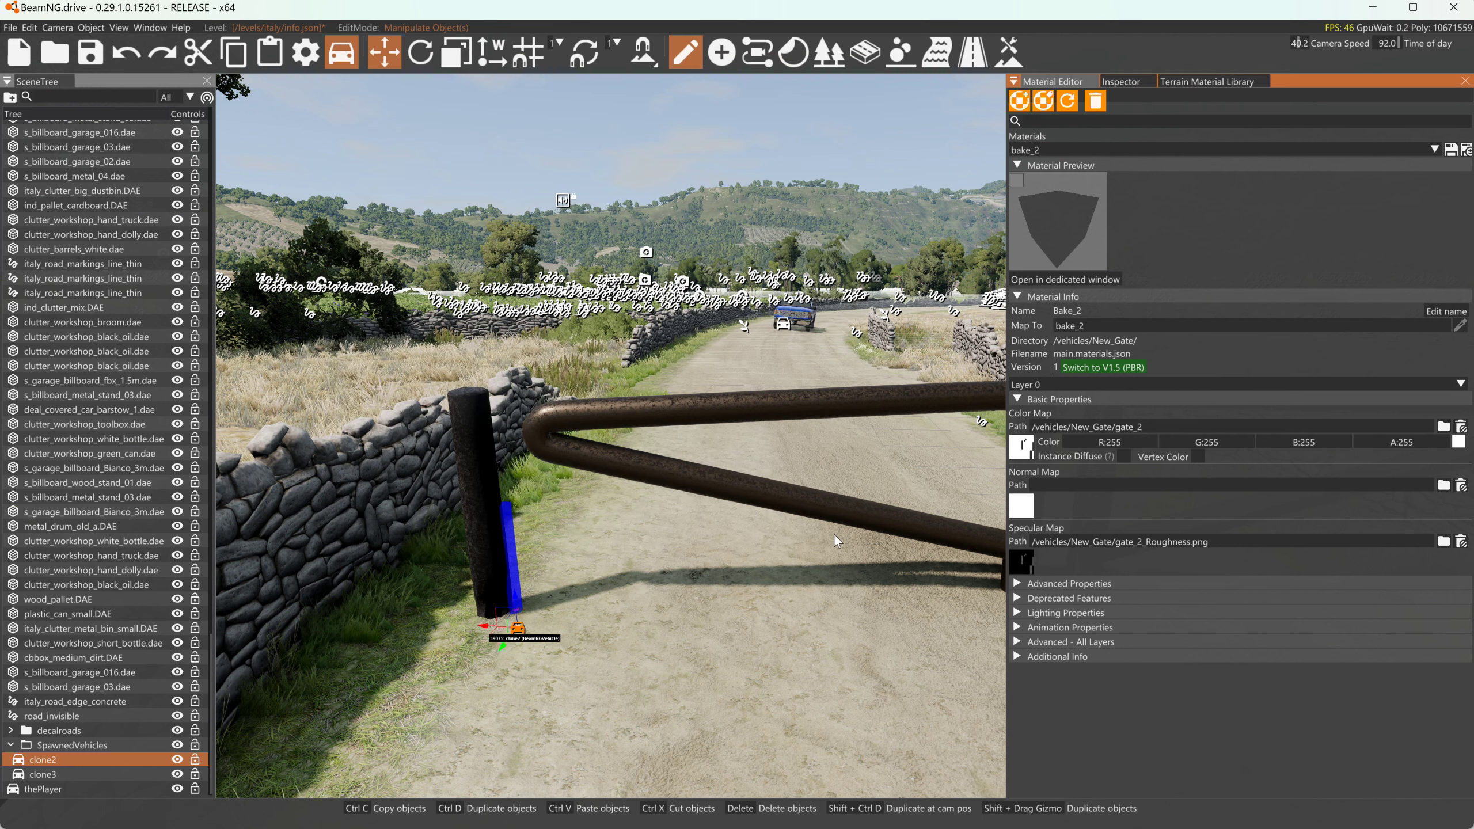
right_drag(605, 462, 811, 579)
key(w)
key(d)
key(s)
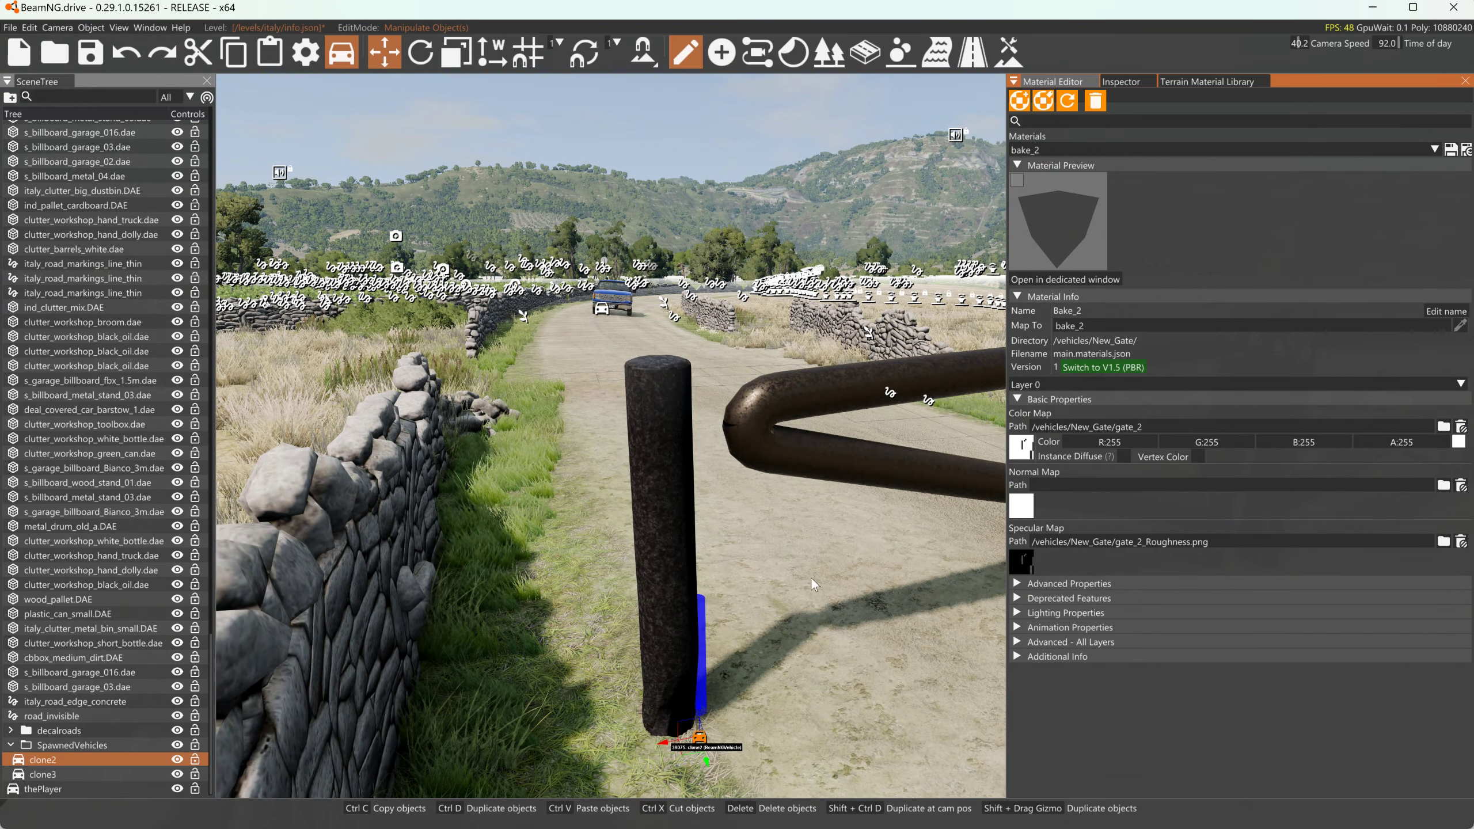
click(1020, 614)
click(1020, 613)
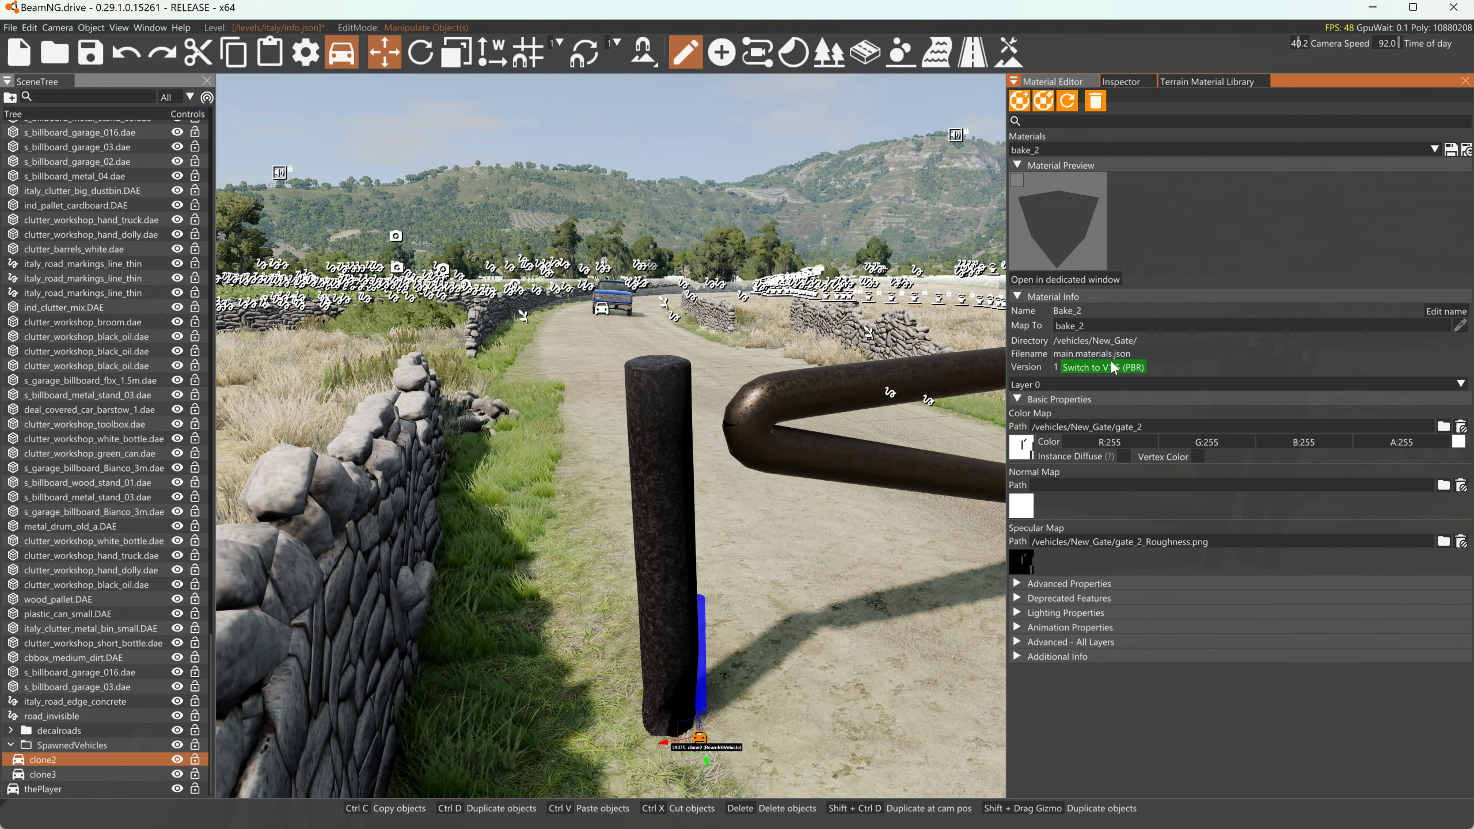
Switch bake_2 to V1.5 (PBR) and assign gate_2_AO.png as its metallic map.
click(1103, 366)
click(1037, 602)
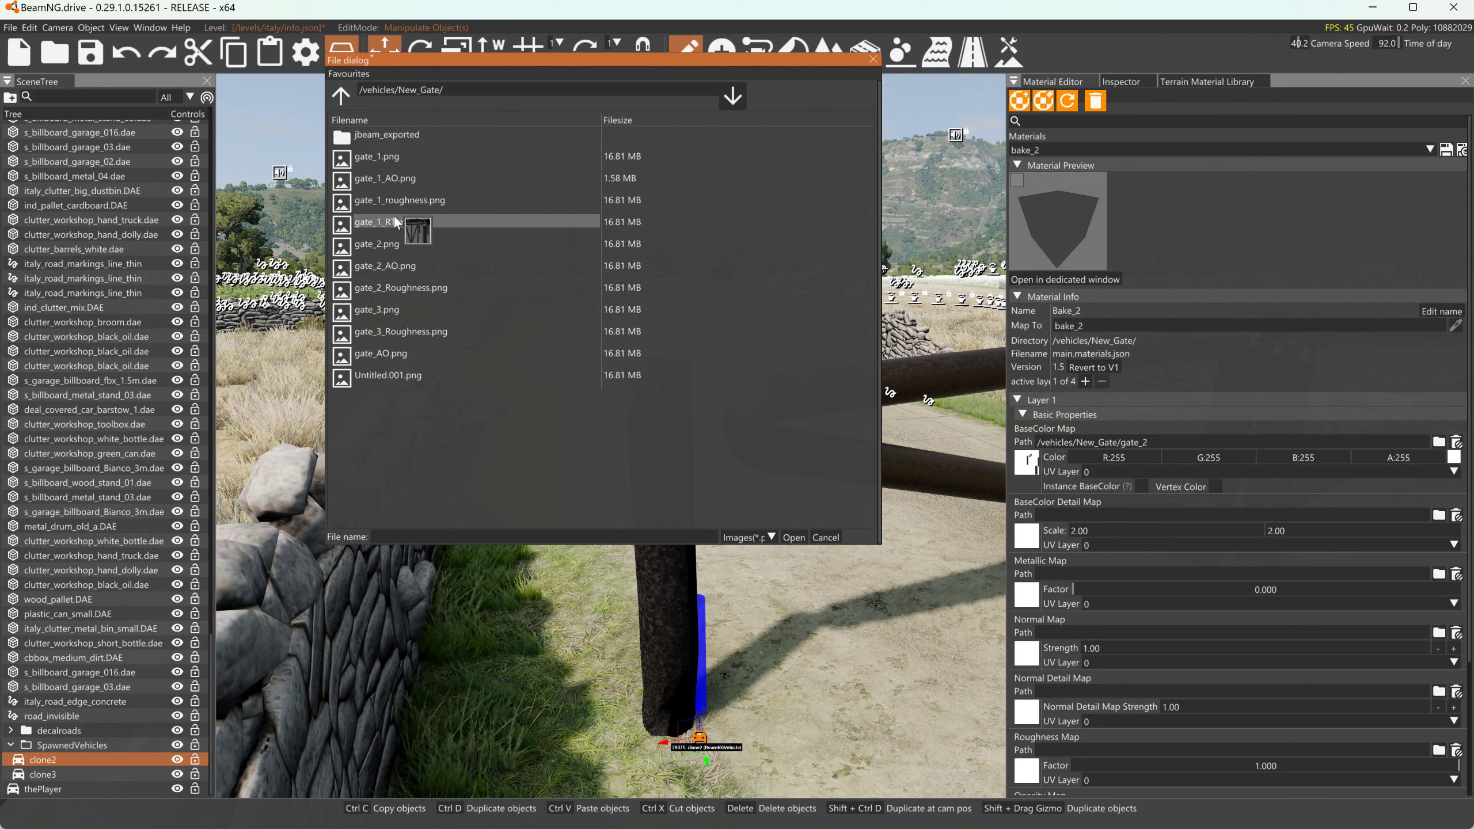
click(383, 244)
click(793, 538)
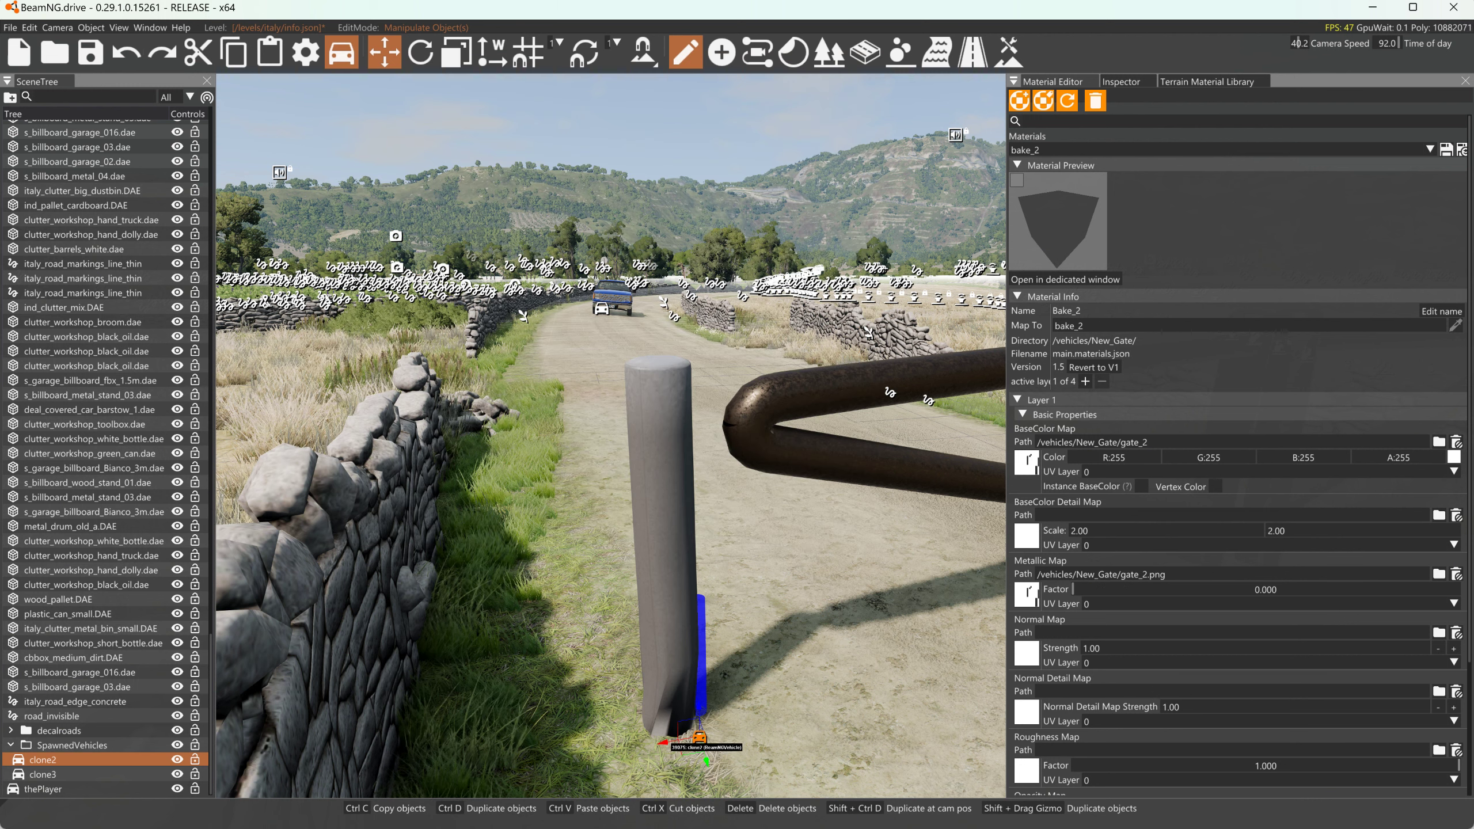
click(1026, 594)
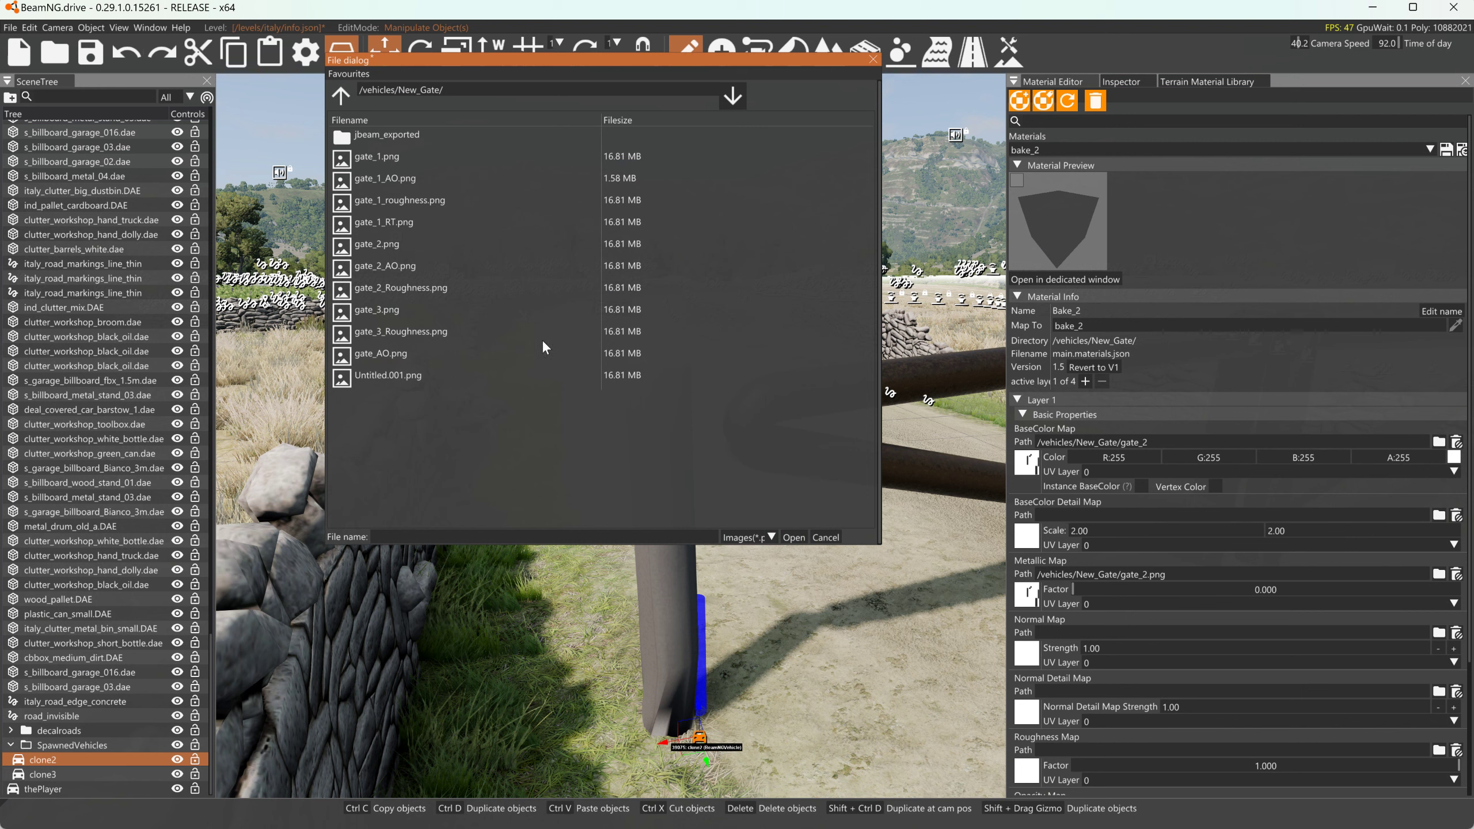
click(400, 266)
click(793, 537)
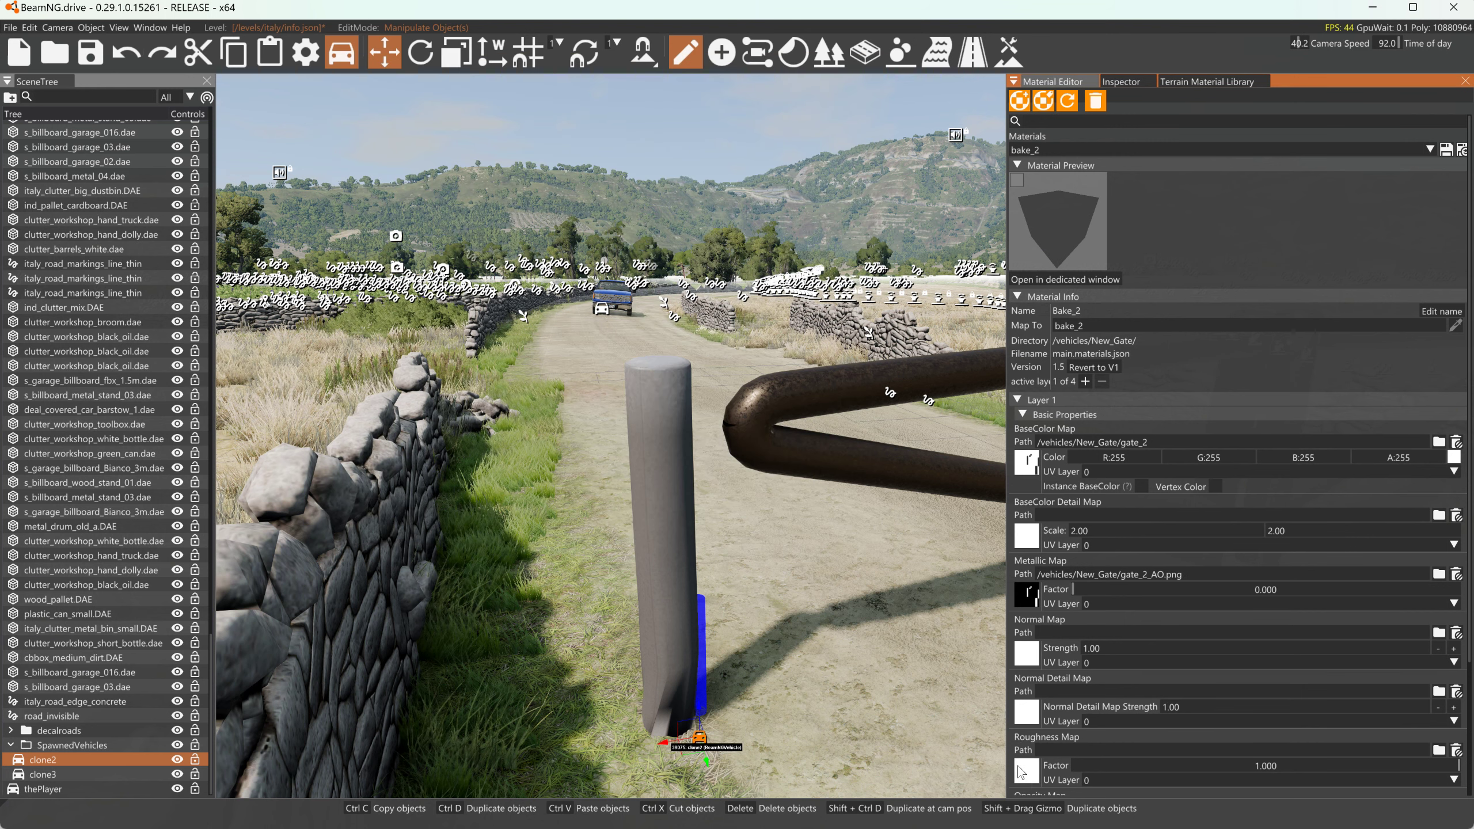
Assign gate_2_Roughness.png as the roughness map and gate_2_AO.png as the ambient occlusion map of bake_2.
click(1026, 771)
click(422, 290)
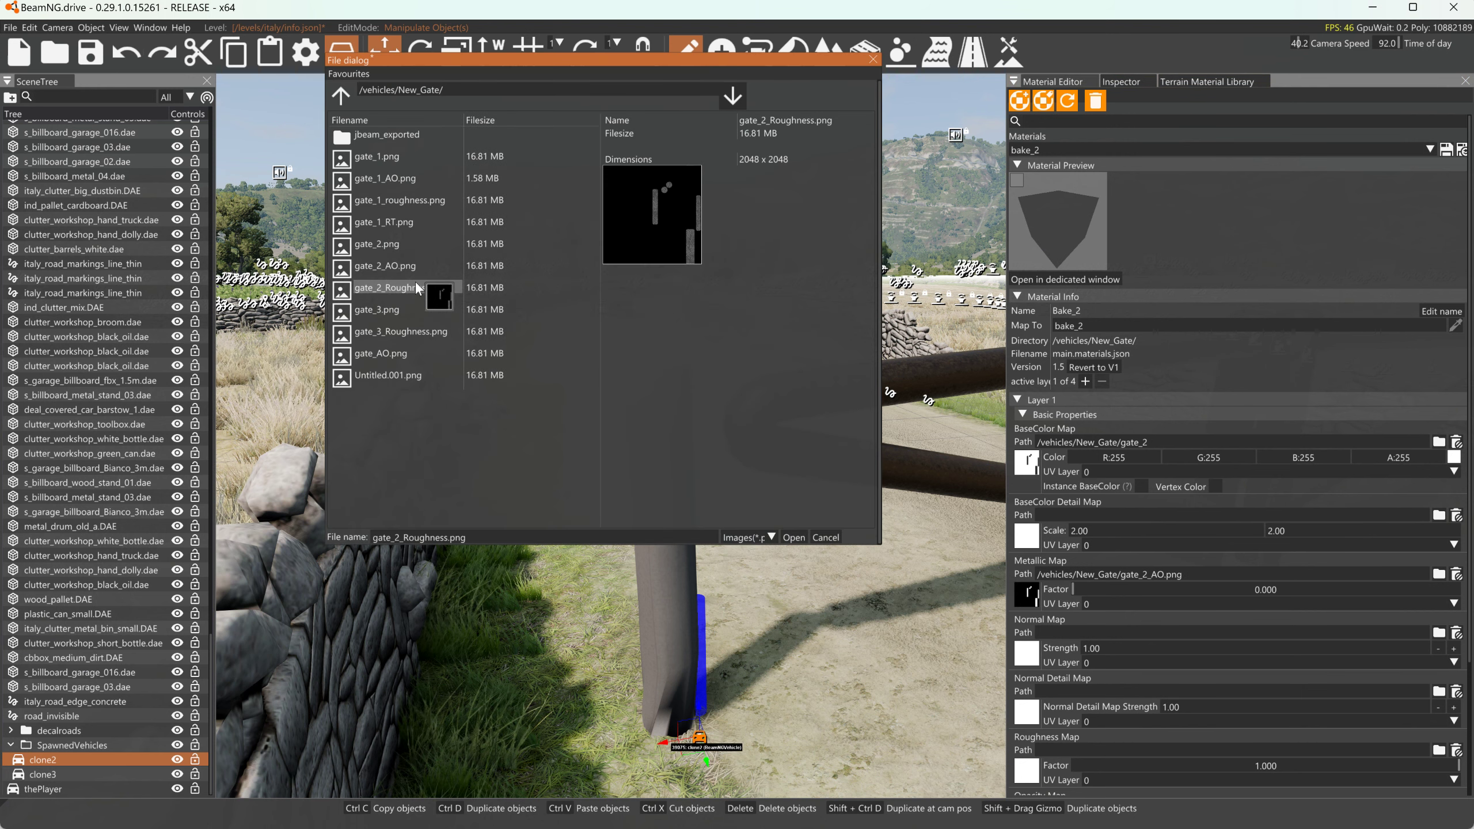
click(793, 537)
scroll(1140, 673, down, 1)
scroll(1140, 673, down, 2)
click(1026, 724)
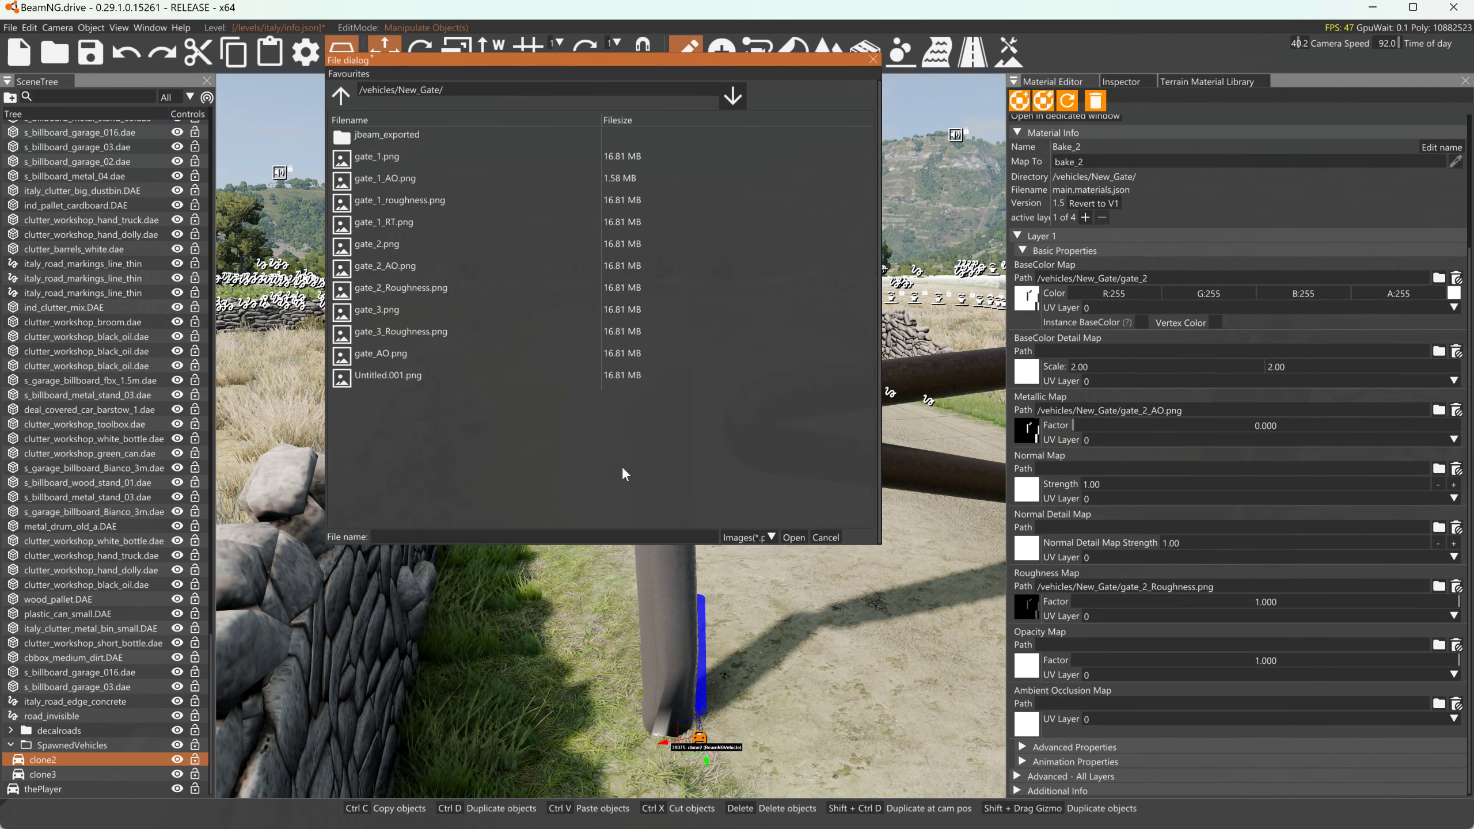
click(399, 267)
click(794, 538)
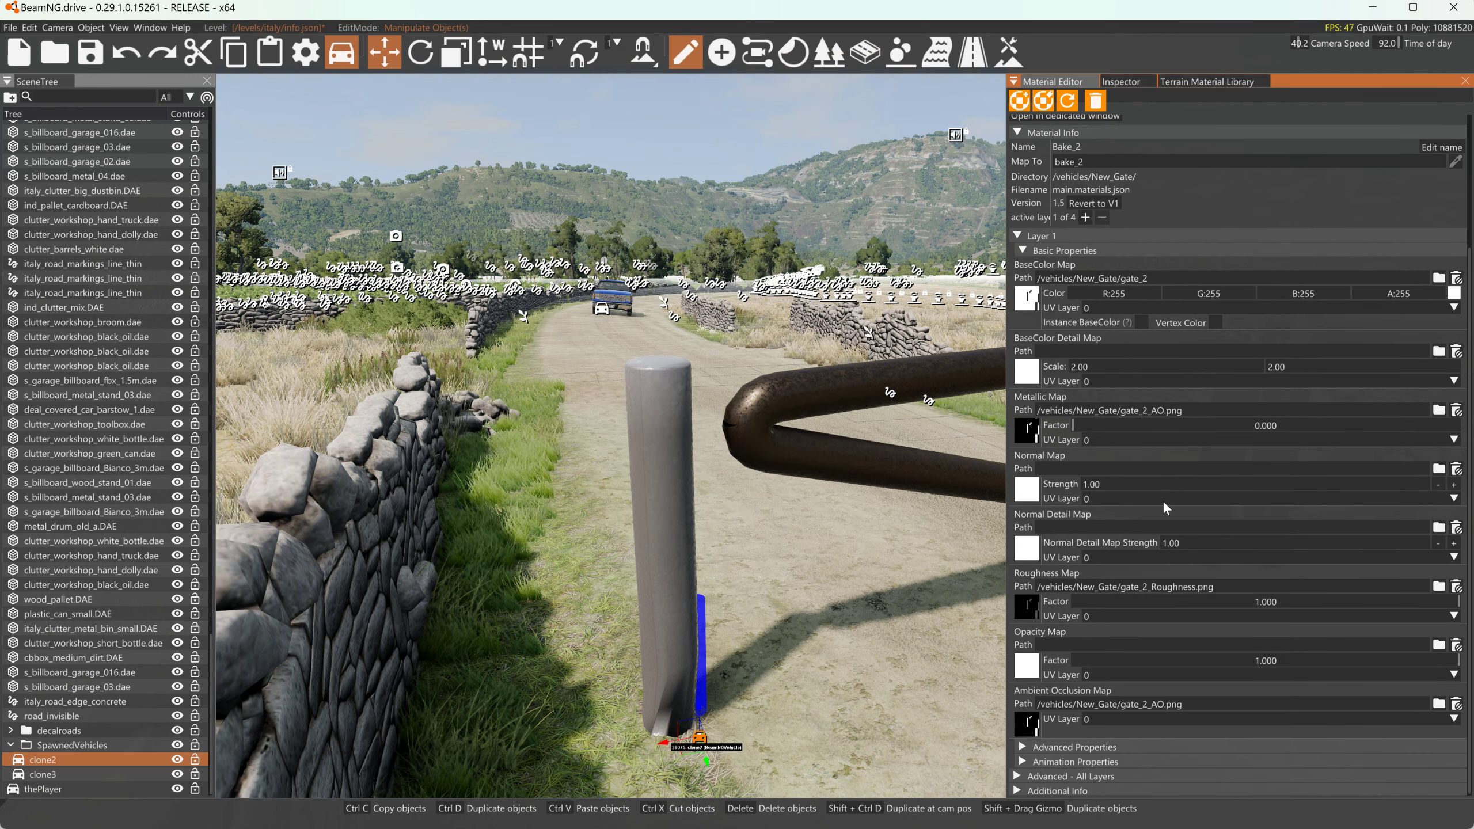
Set the metallic factor of bake_2 to about 0.917 and tint its base color pale beige with R 226, G 215, B 197.
click(1341, 425)
click(1427, 426)
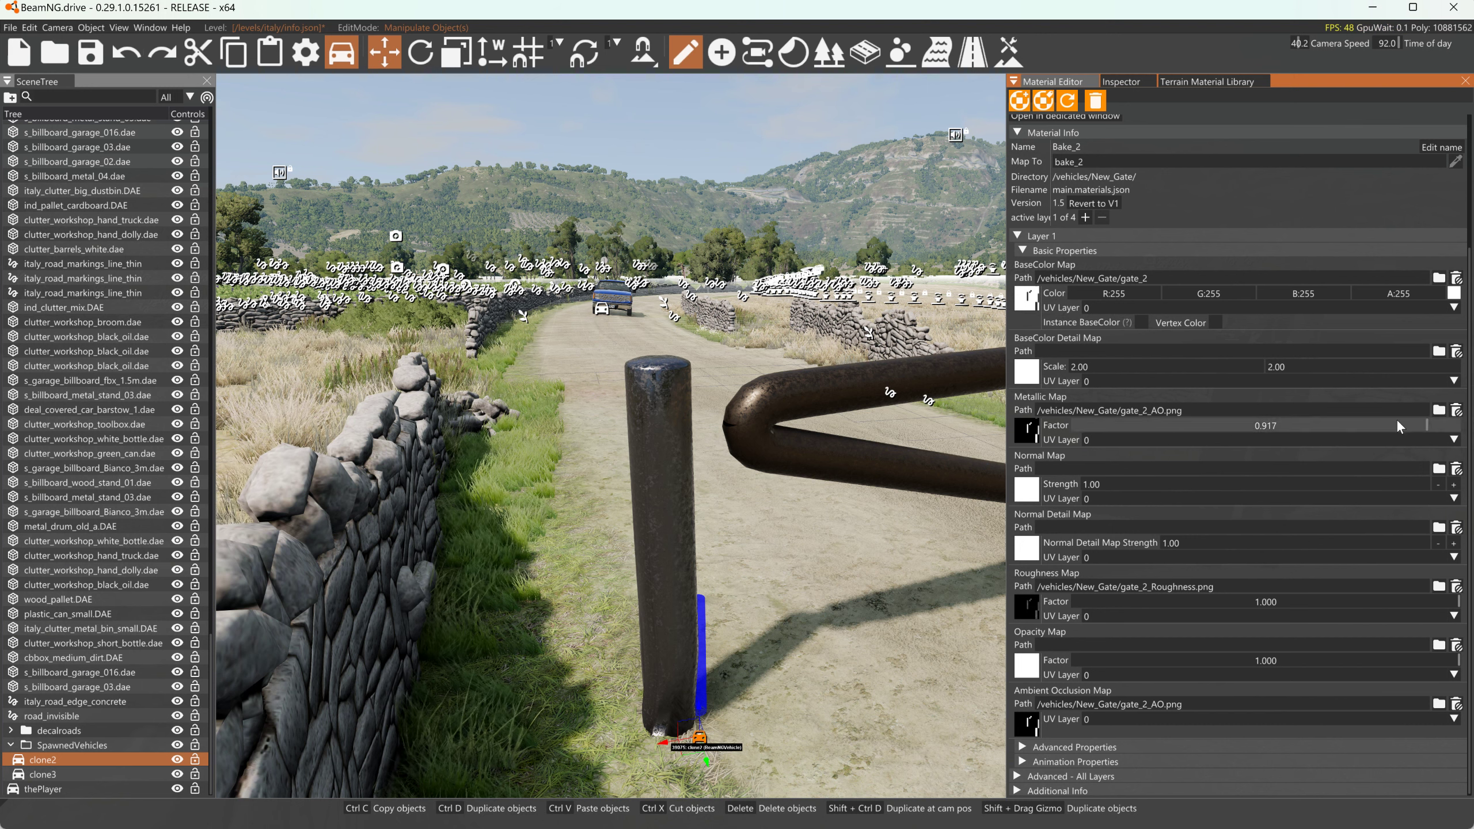
click(1454, 293)
click(1293, 313)
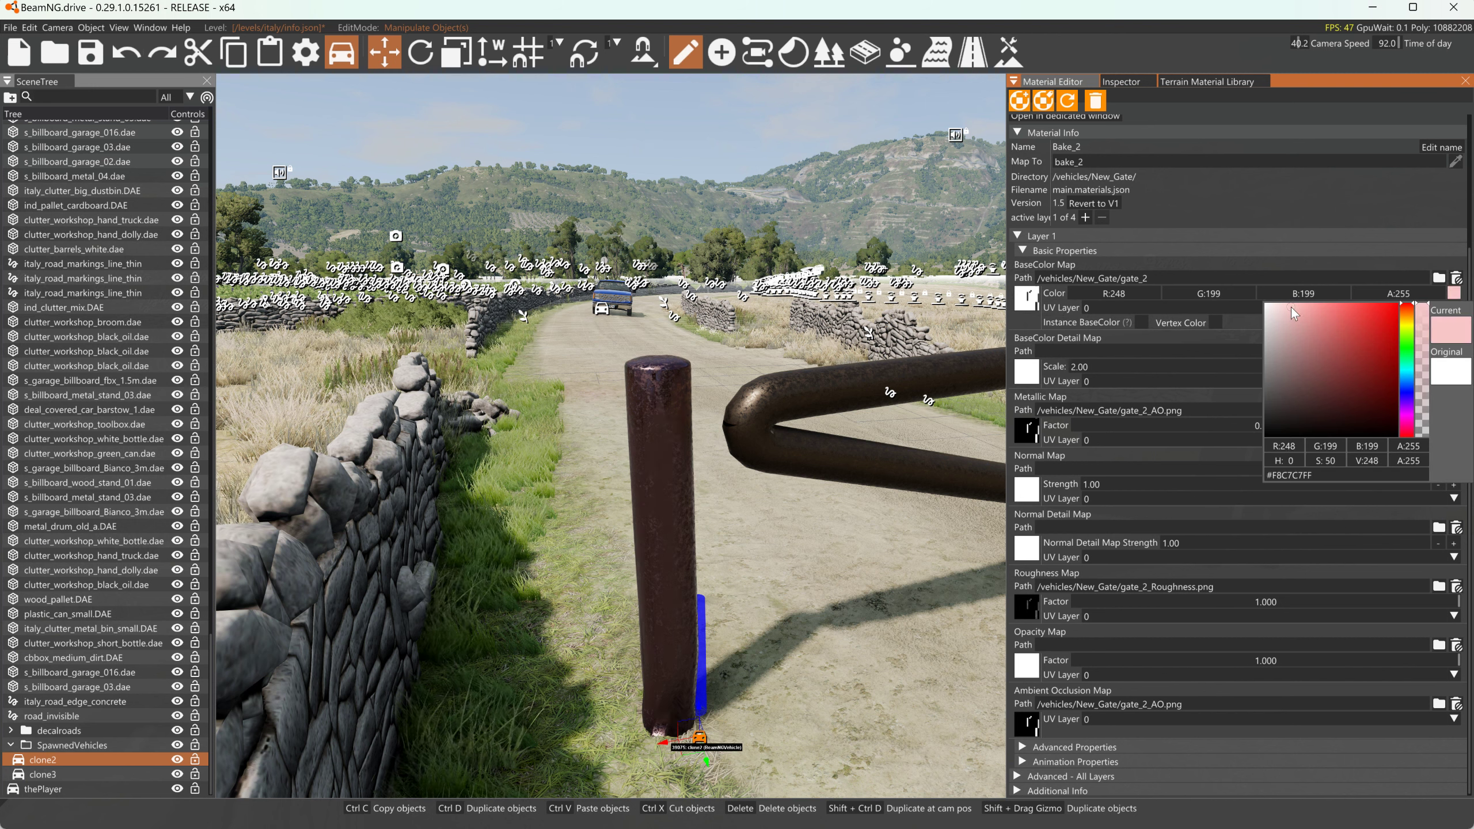
click(1416, 318)
click(1295, 315)
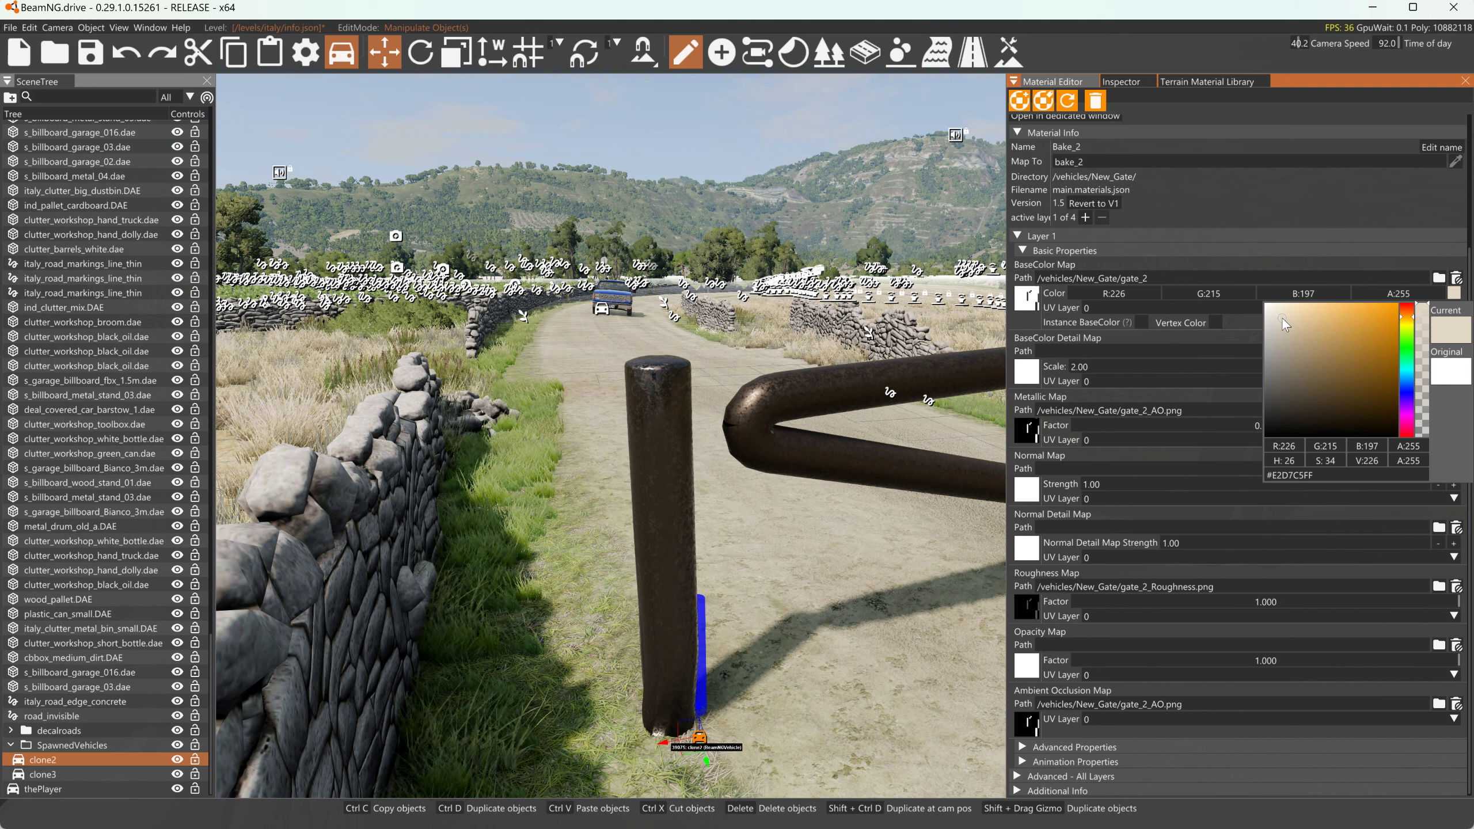
Set the roughness factor of bake_2 to about 0.927 and save all modified materials.
click(1379, 603)
drag(1211, 603, 1397, 607)
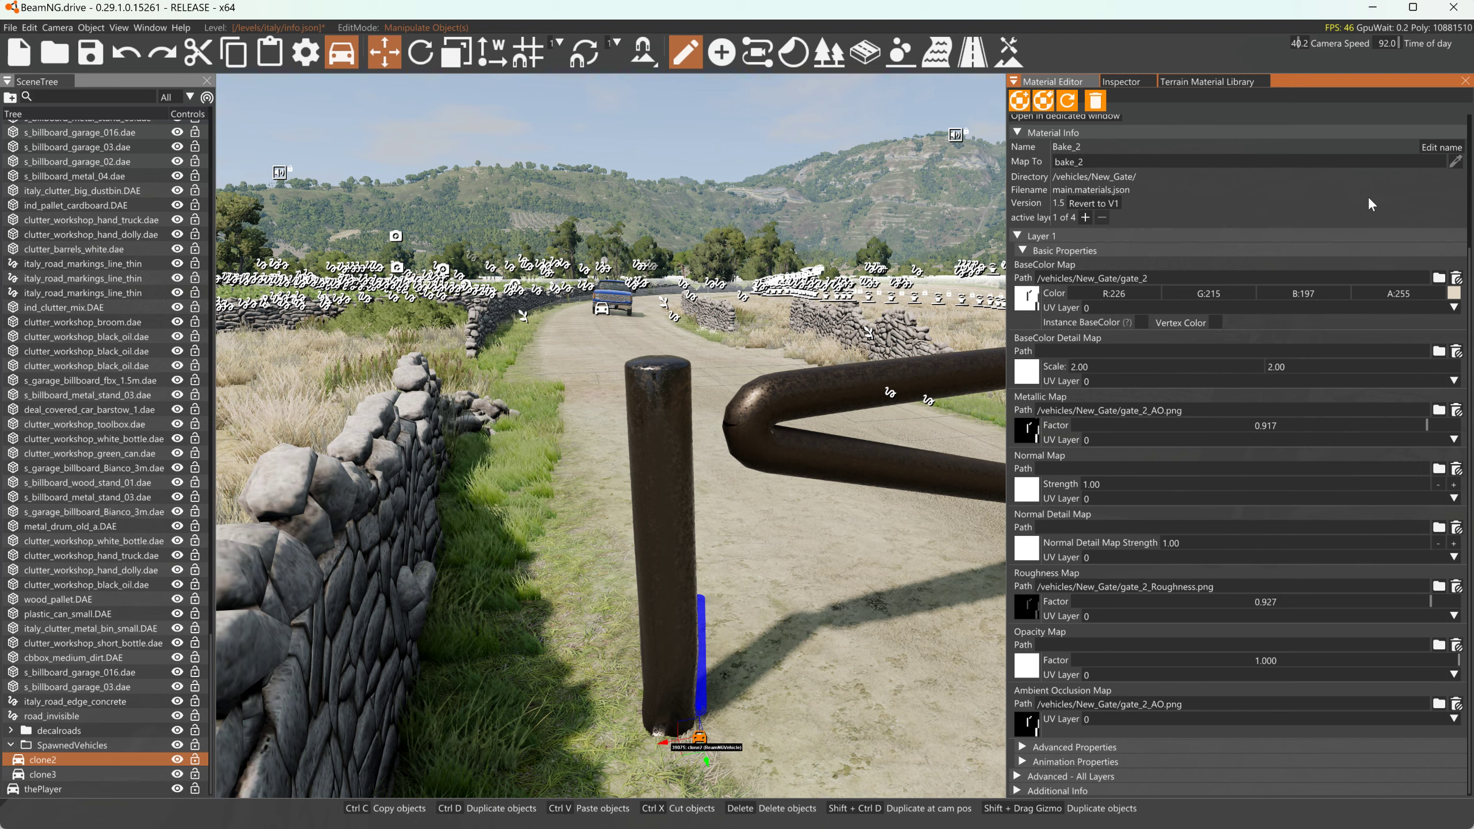
scroll(1287, 384, up, 3)
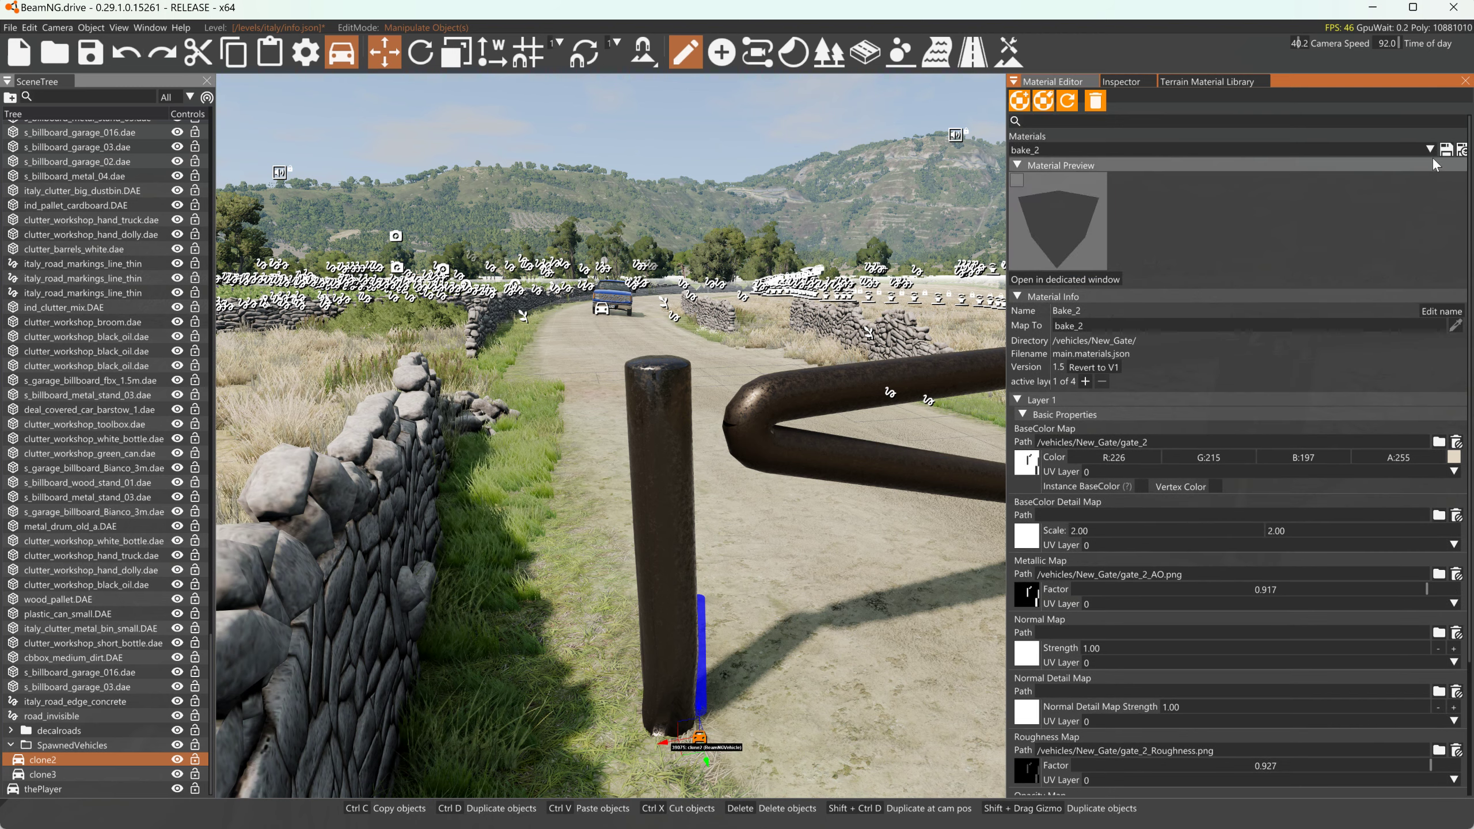
click(1462, 151)
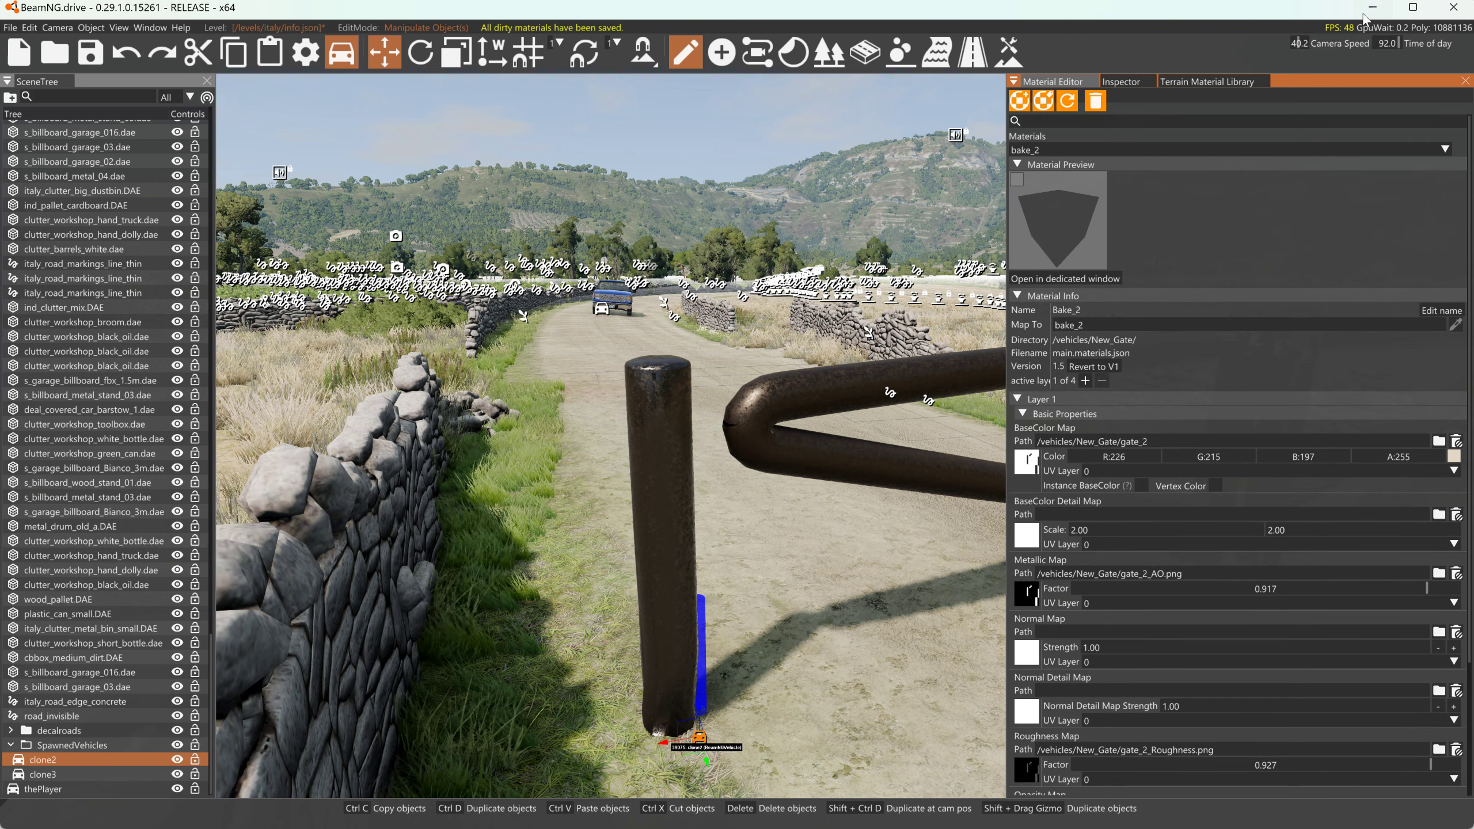
Switch to File Explorer, go to the vehicles/New_Gate folder of the 0.29 user directory, and open main.materials.json in Notepad++.
click(1371, 8)
click(1372, 9)
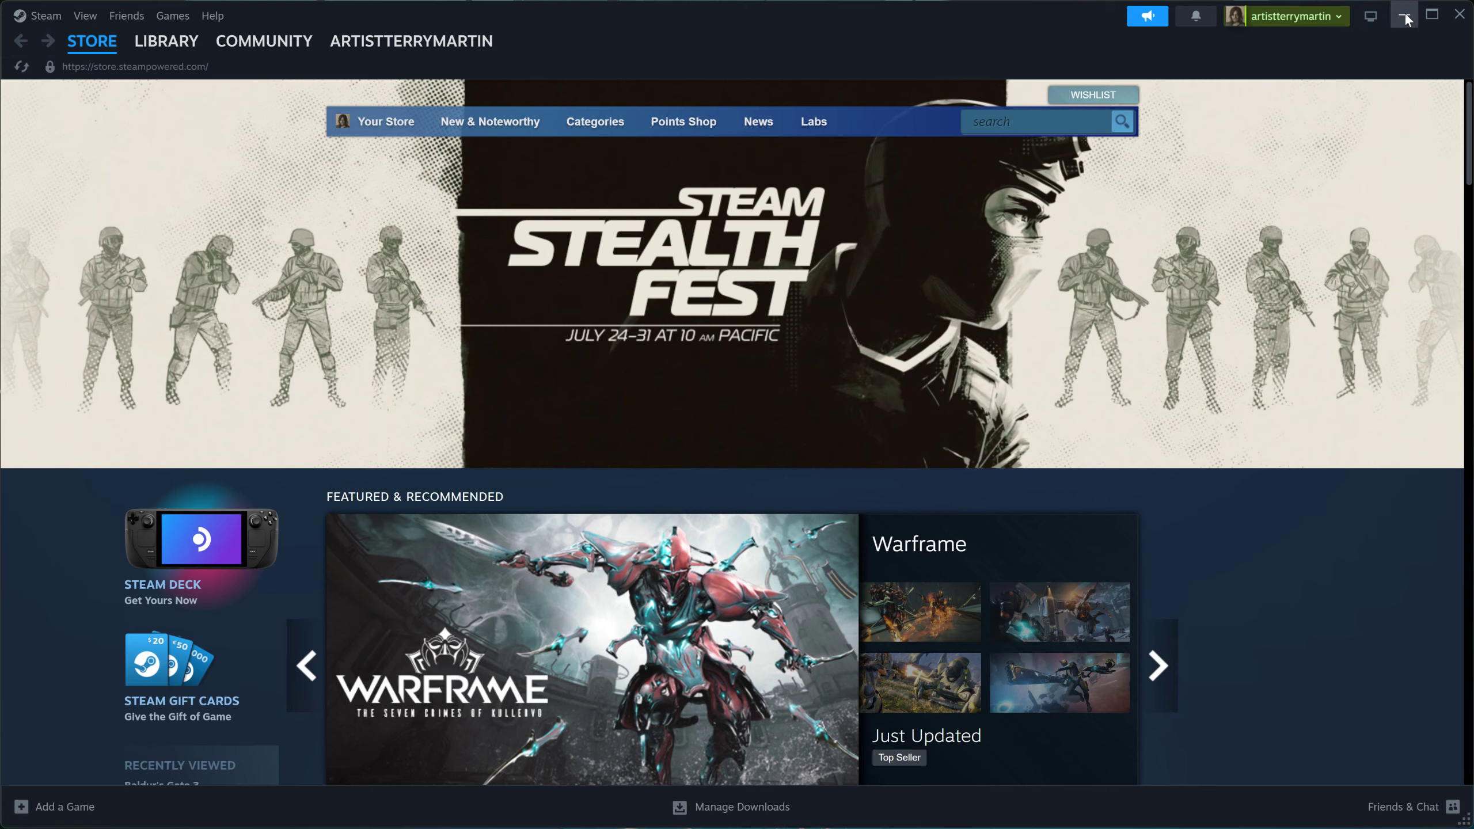
click(1405, 19)
double_click(1296, 44)
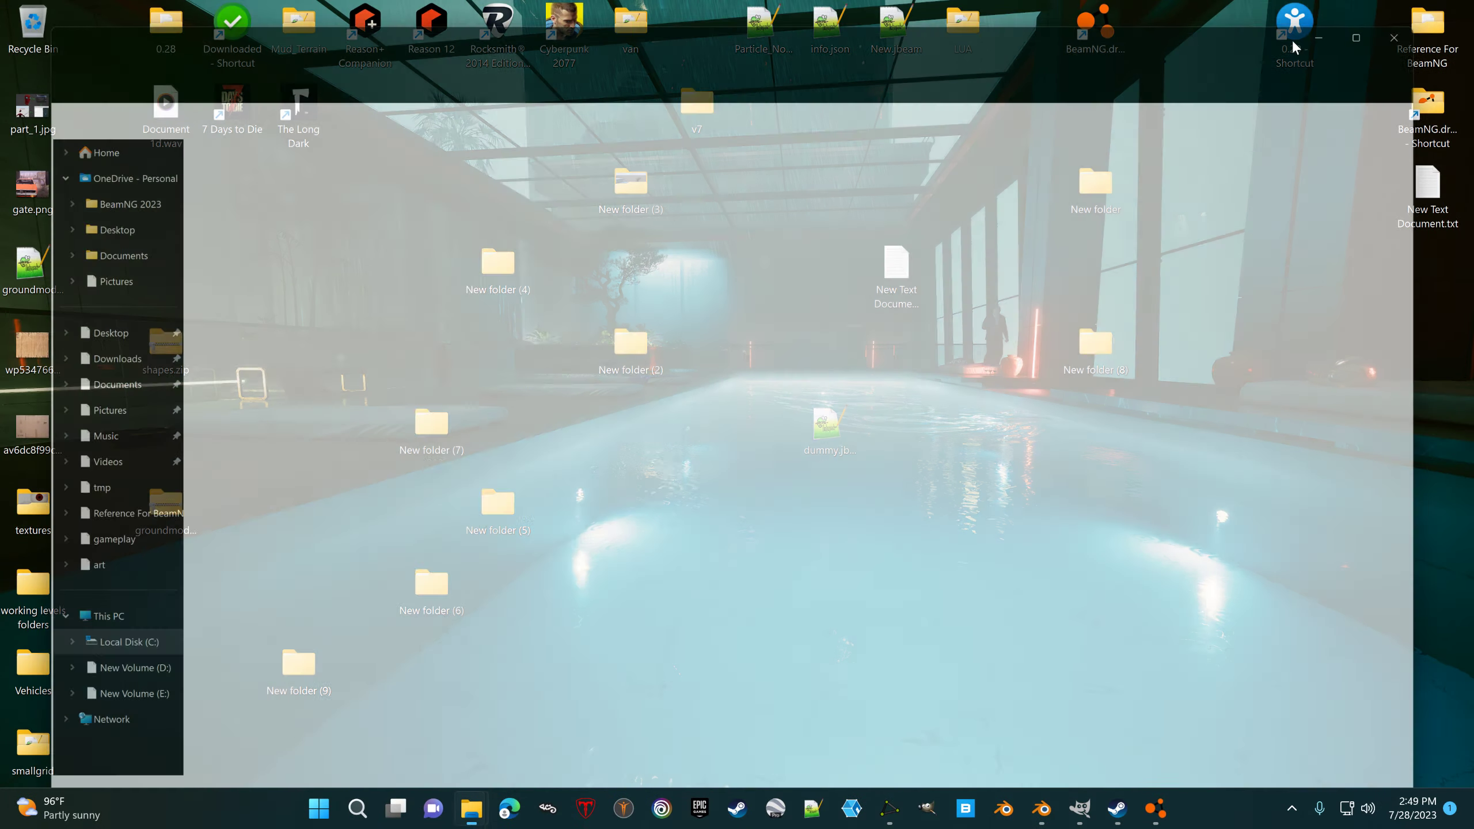
double_click(223, 417)
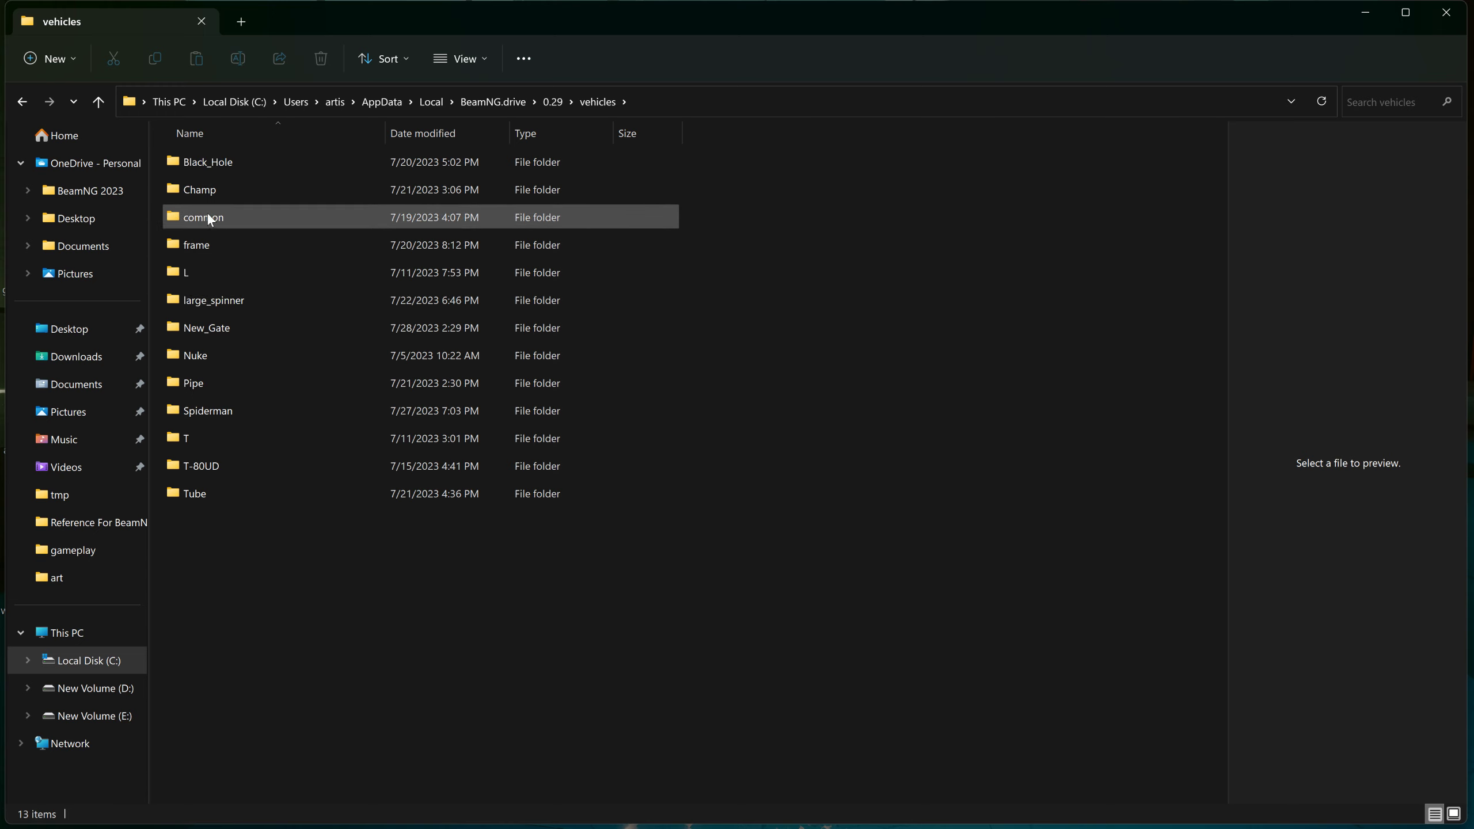
double_click(211, 339)
click(297, 301)
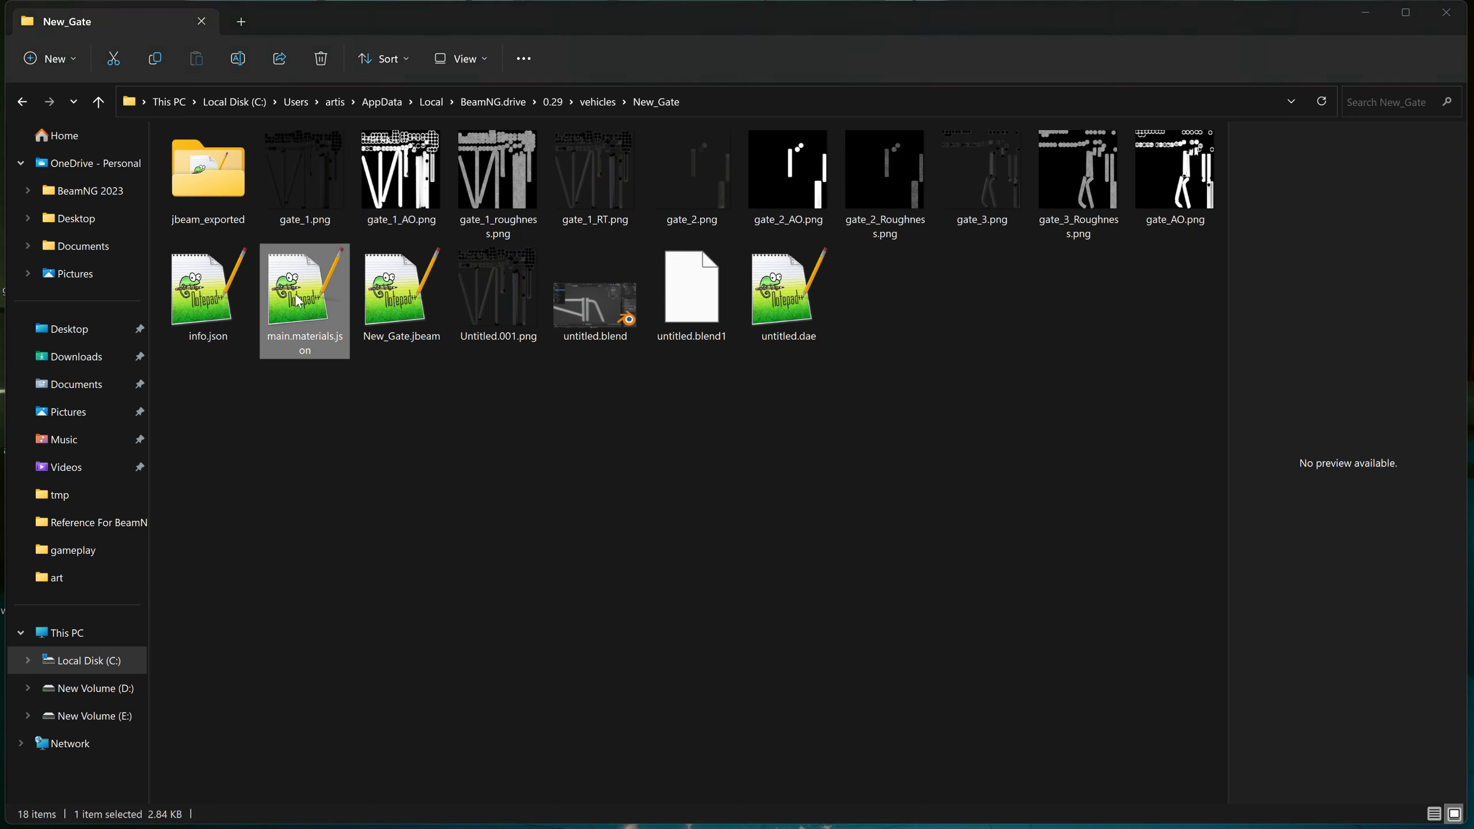
double_click(298, 301)
Examine the Bake_2, bake_1, bake_2 and bake_3 material entries in main.materials.json.
scroll(509, 506, down, 9)
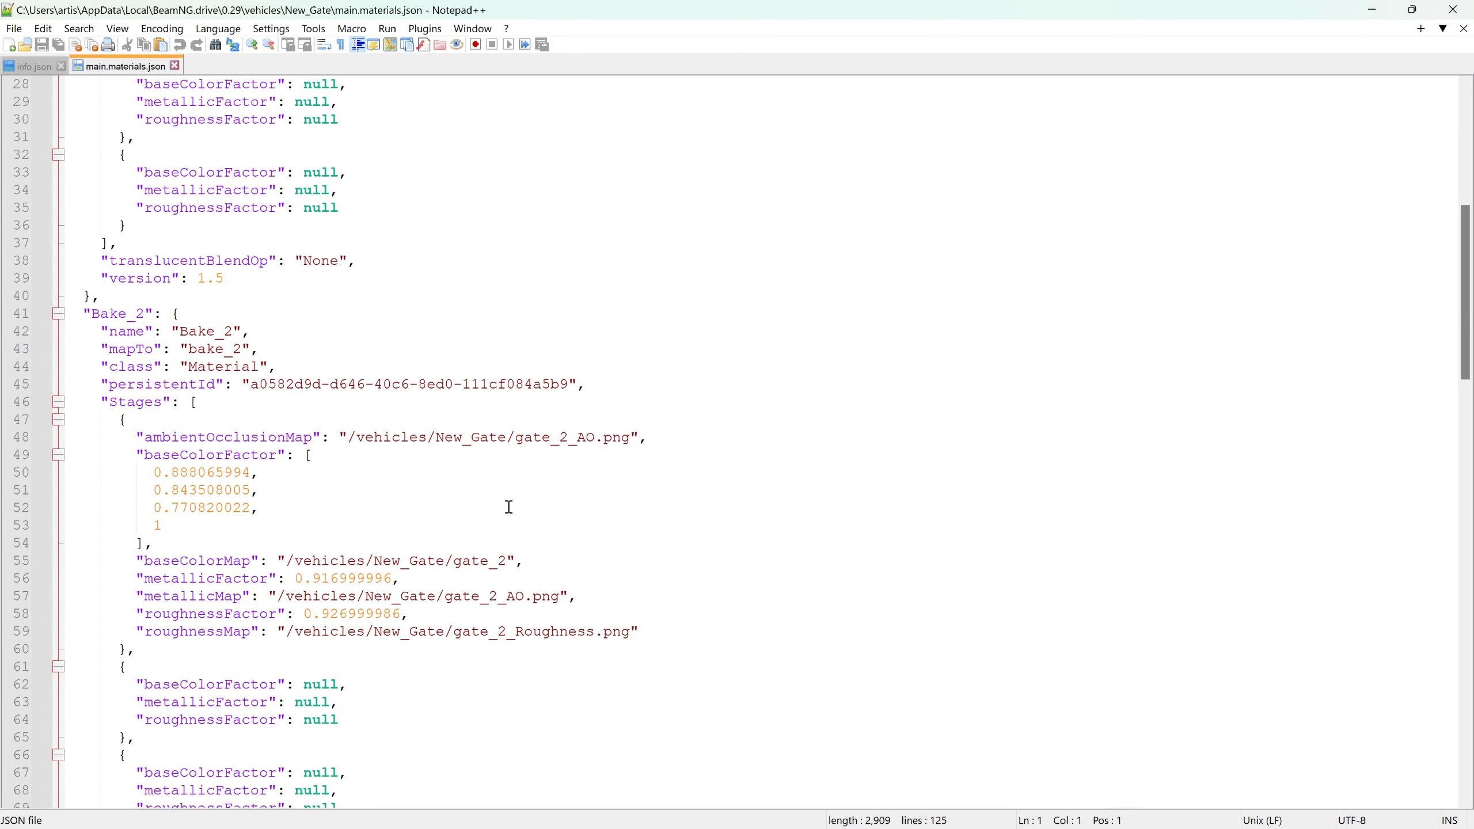
scroll(509, 507, down, 20)
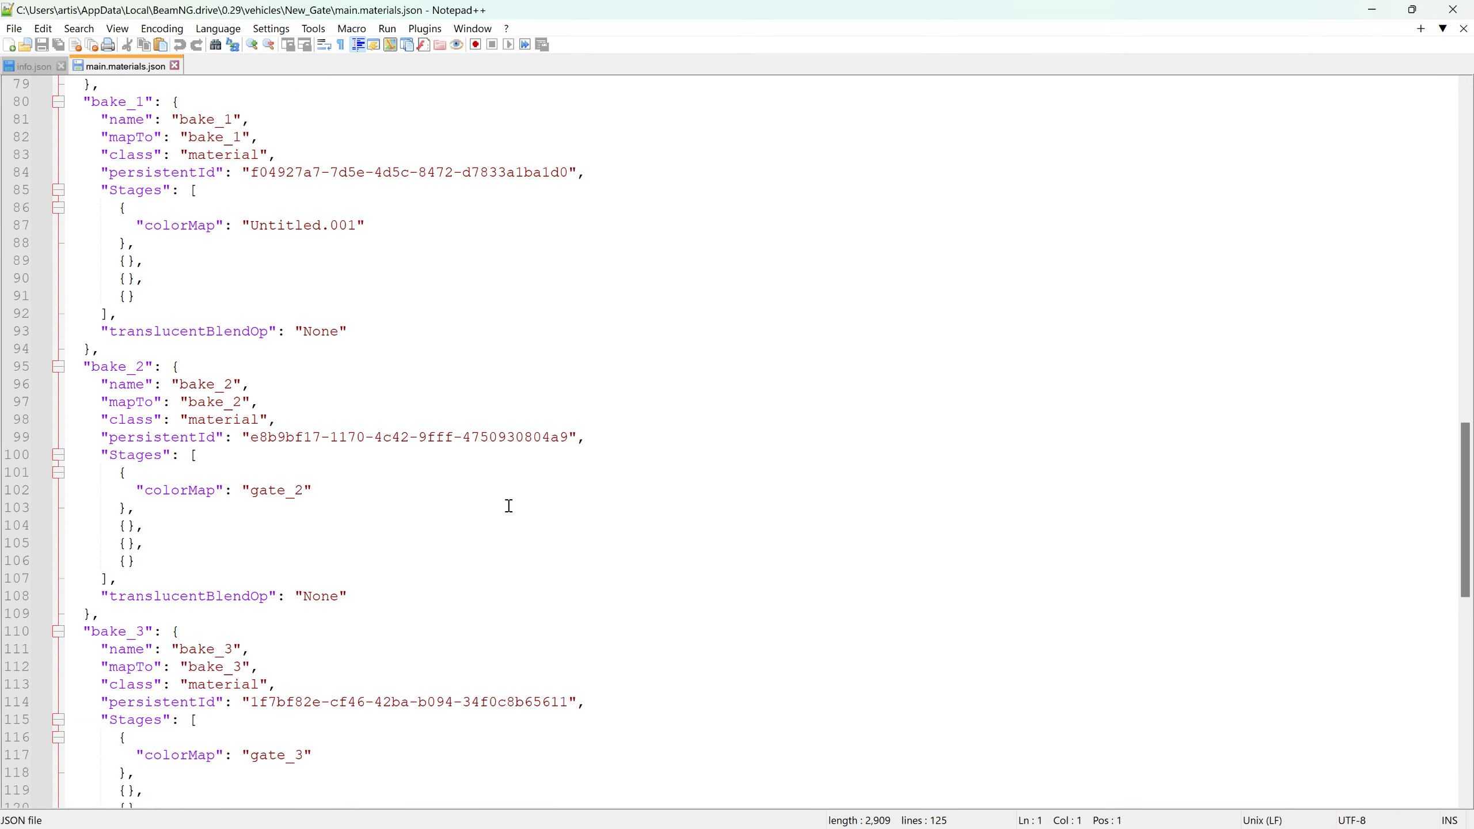
scroll(509, 506, down, 1)
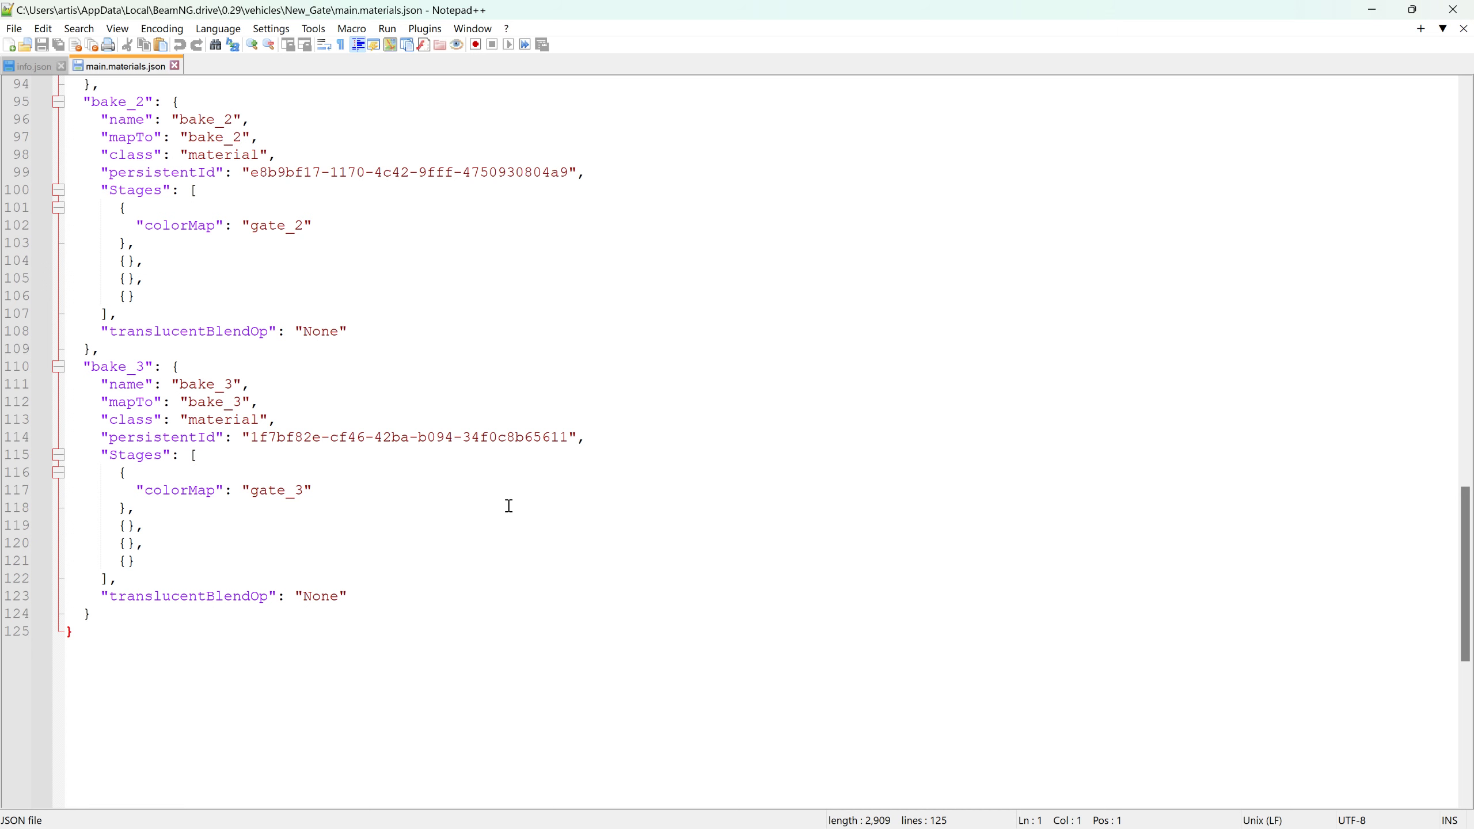
scroll(509, 506, up, 4)
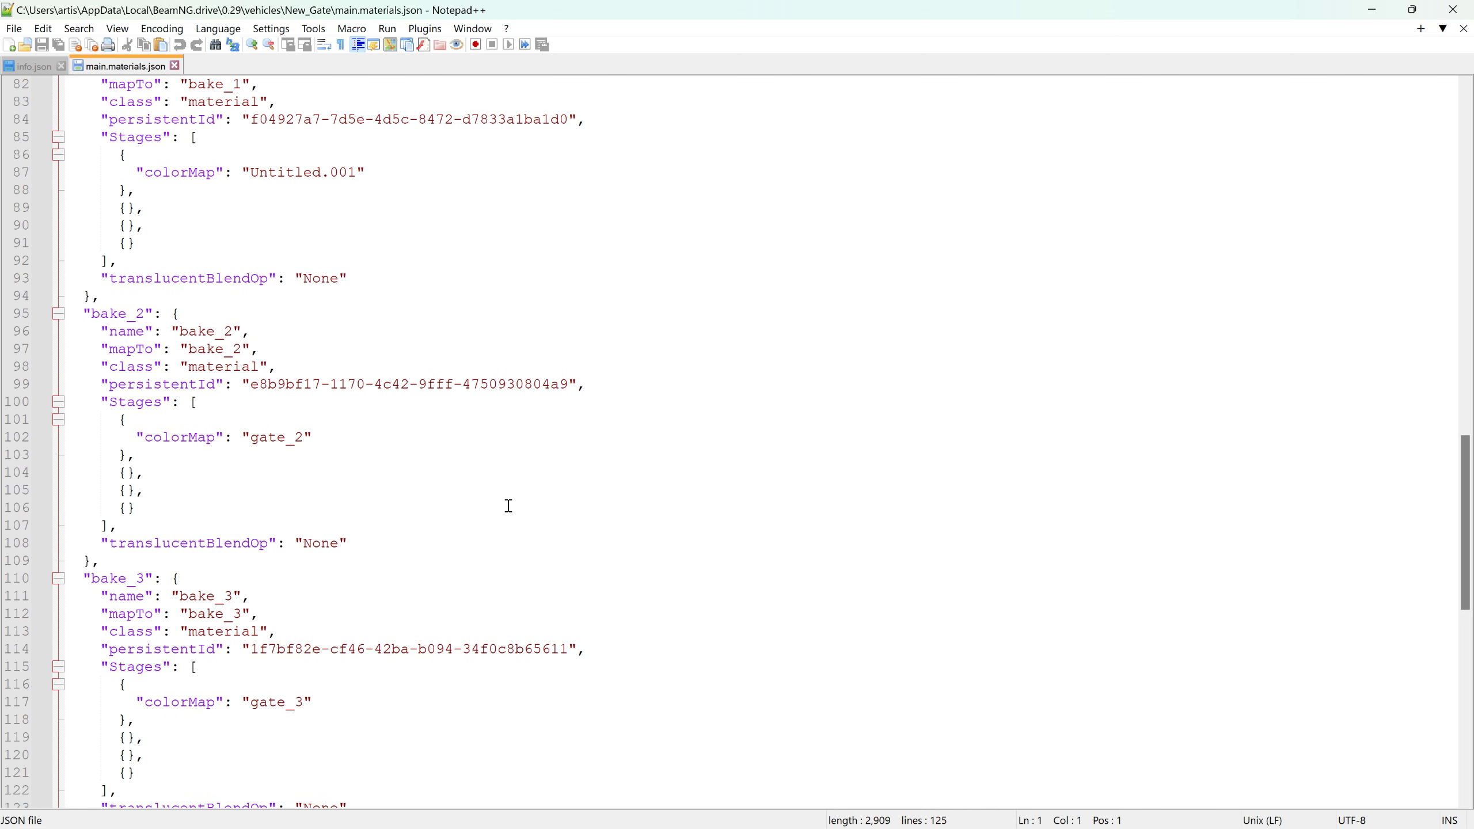